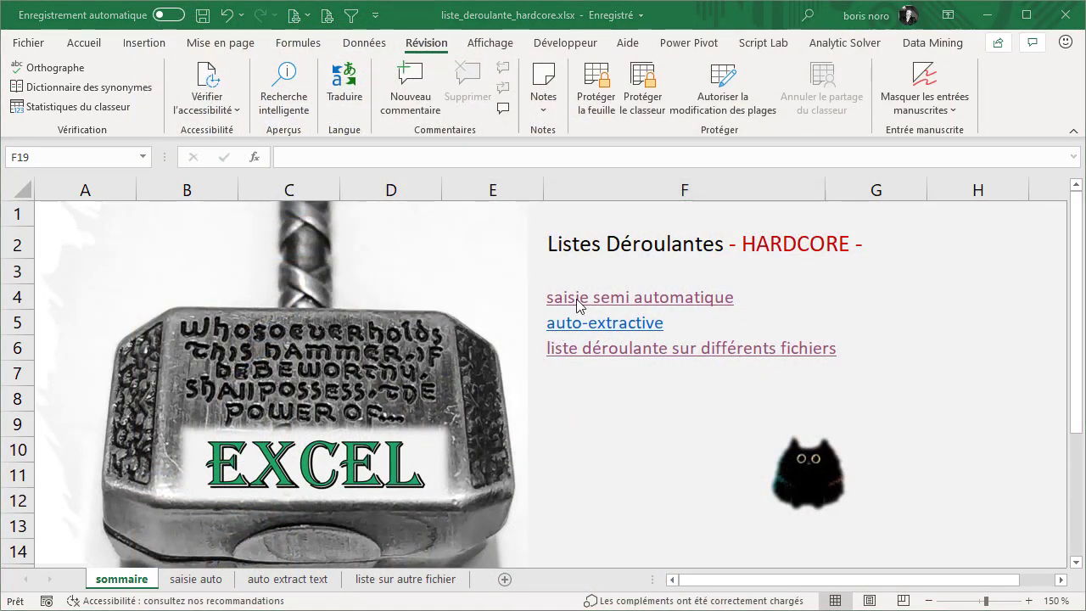
Open the saisie semi automatique sheet from the summary and test the existing drop-down's autocompletion with H and He
{"action": "left_click", "coordinate": [577, 304]}
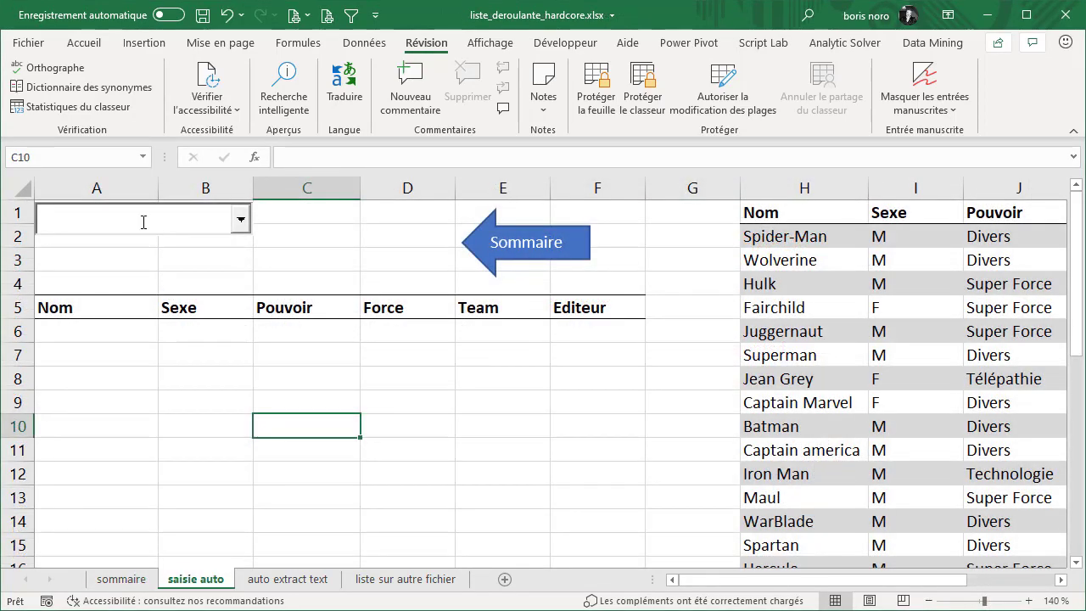
{"action": "left_click", "coordinate": [145, 223]}
{"action": "mouse_move", "coordinate": [715, 588]}
{"action": "left_mouse_down"}
{"action": "mouse_move", "coordinate": [802, 587]}
{"action": "mouse_move", "coordinate": [732, 582]}
{"action": "left_mouse_up"}
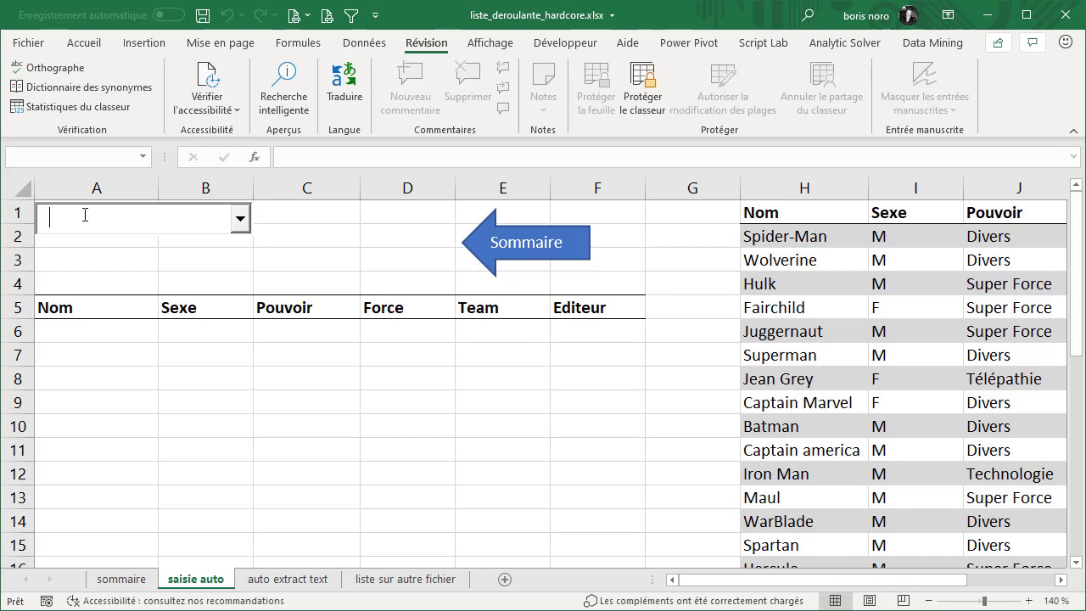
{"action": "type", "text": "H"}
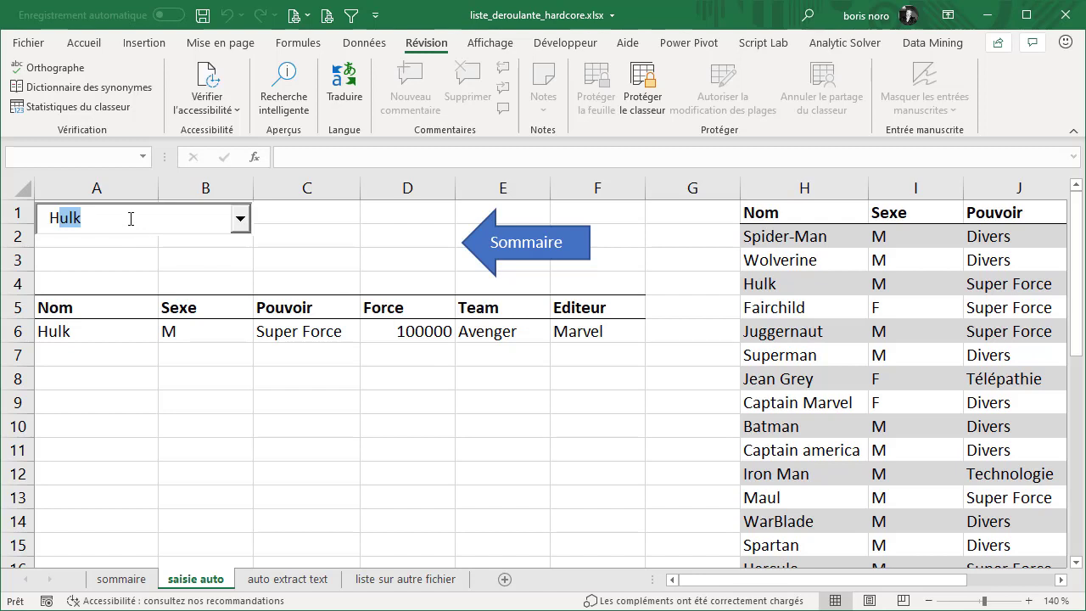
{"action": "type", "text": "e"}
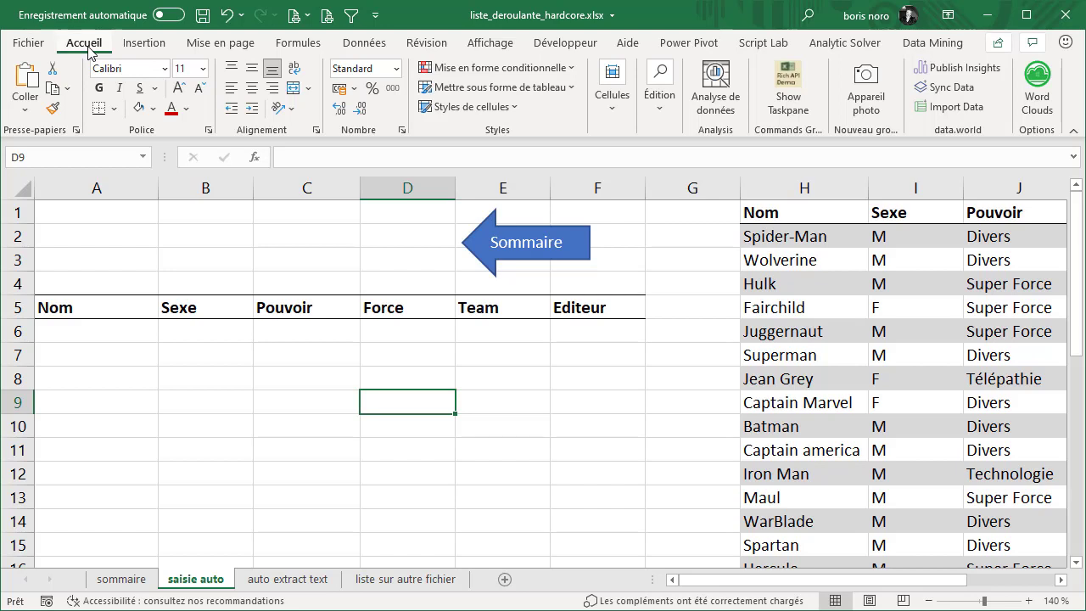
Insert an ActiveX combo box above the results table, spanning from column B into column D across rows 2 and 3
{"action": "left_click", "coordinate": [557, 44]}
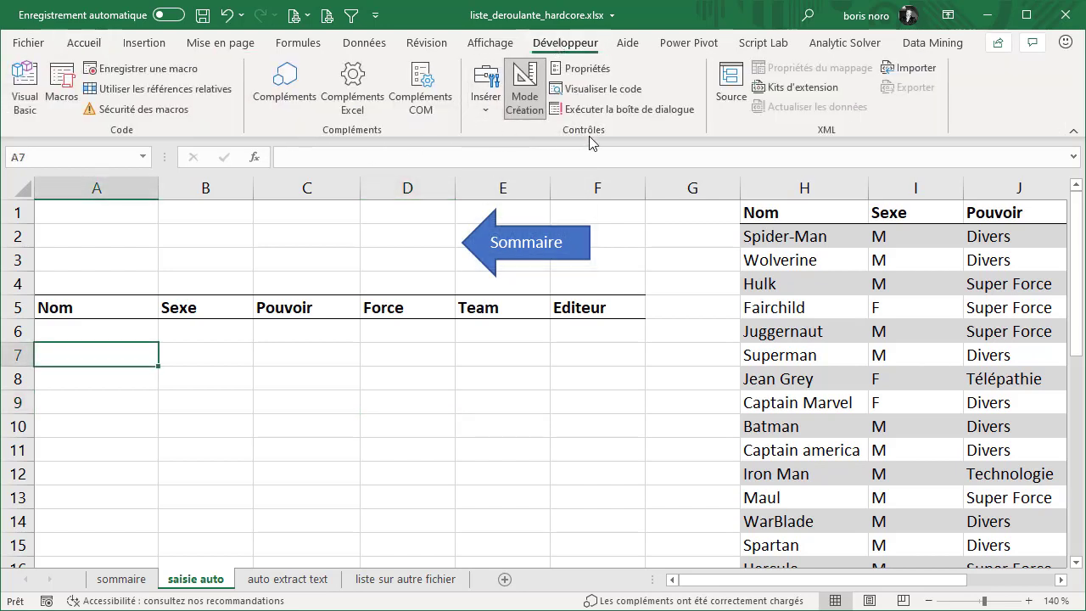
{"action": "left_click", "coordinate": [487, 113]}
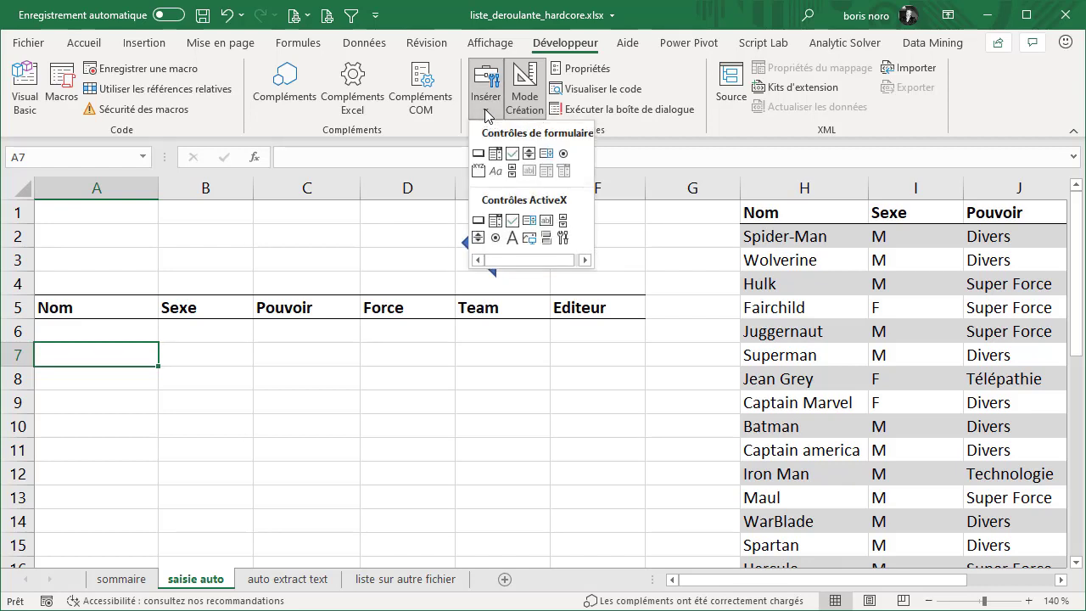
{"action": "left_click", "coordinate": [495, 225]}
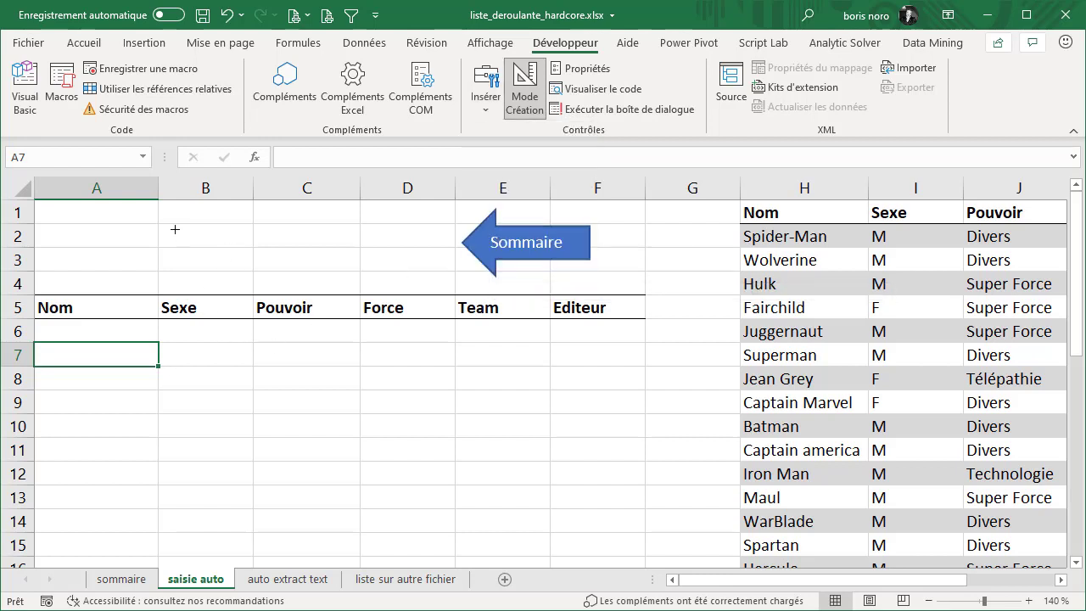
{"action": "left_click_drag", "start_coordinate": [168, 224], "coordinate": [372, 258]}
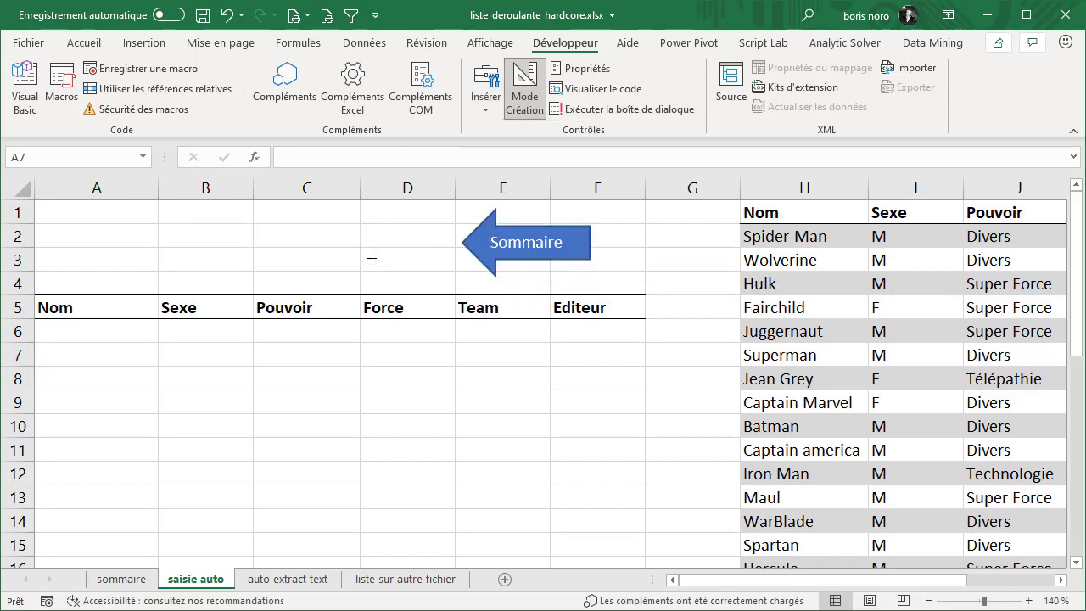
{"action": "left_click", "coordinate": [348, 435]}
Set the new combo box's ListFillRange property to H2:H33 so it lists the hero names
{"action": "right_click", "coordinate": [295, 260]}
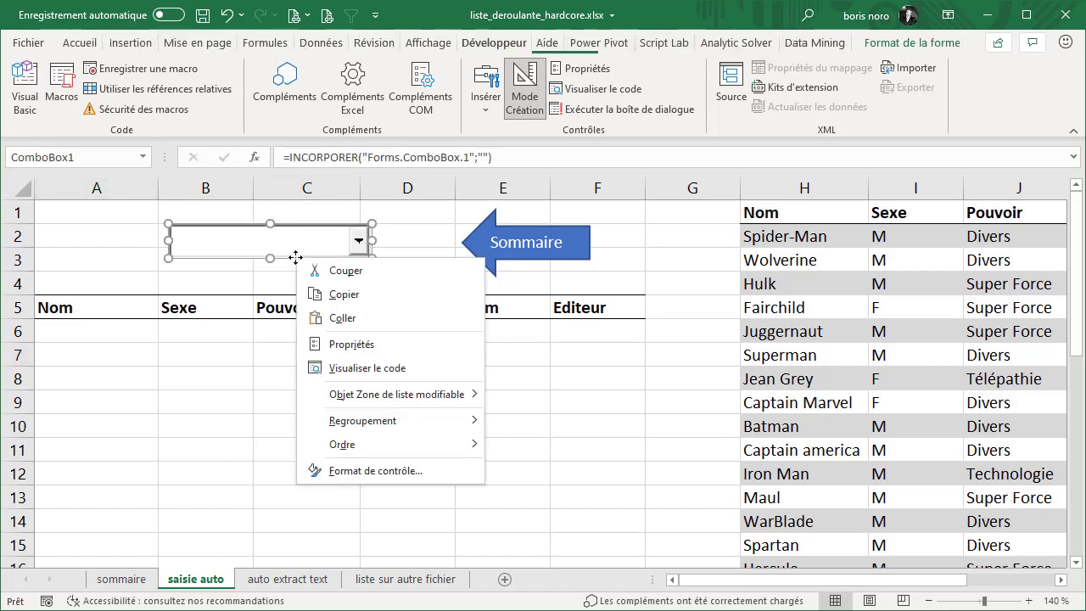
{"action": "left_click", "coordinate": [343, 344]}
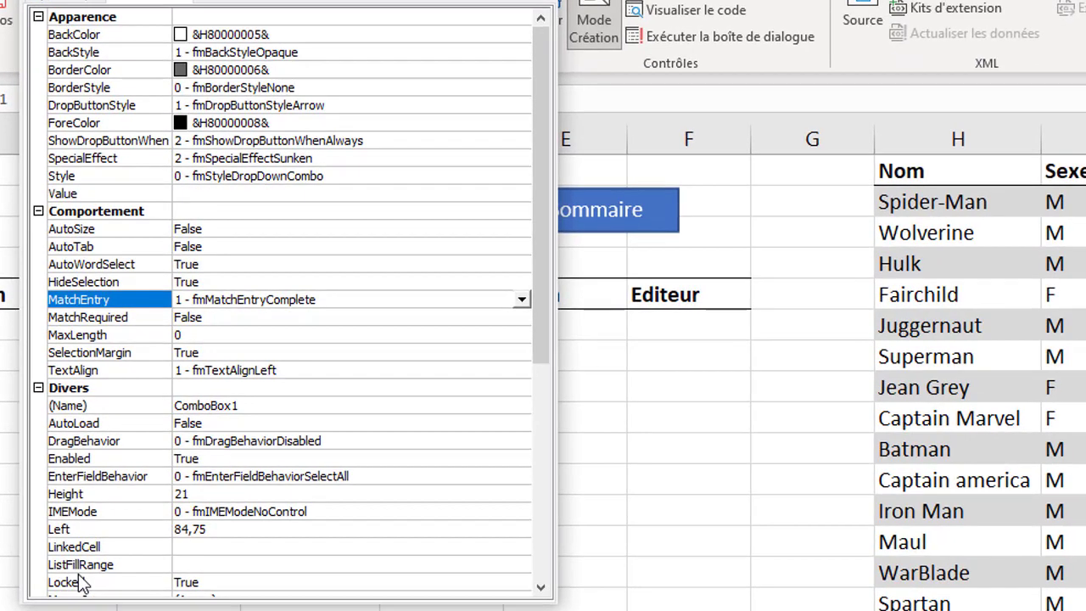
{"action": "left_click", "coordinate": [202, 564]}
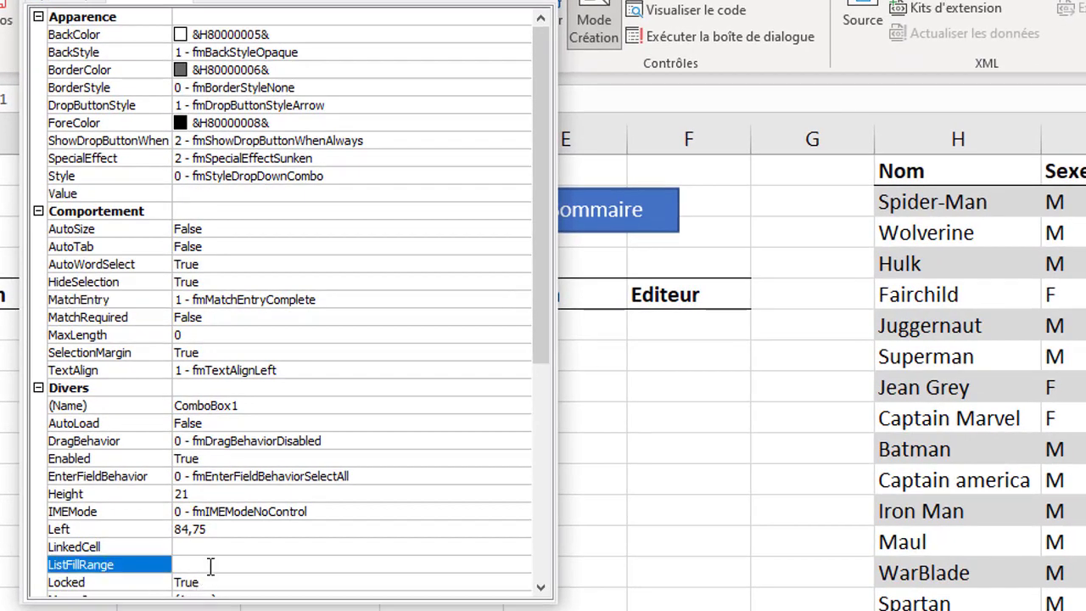
{"action": "left_click", "coordinate": [211, 566]}
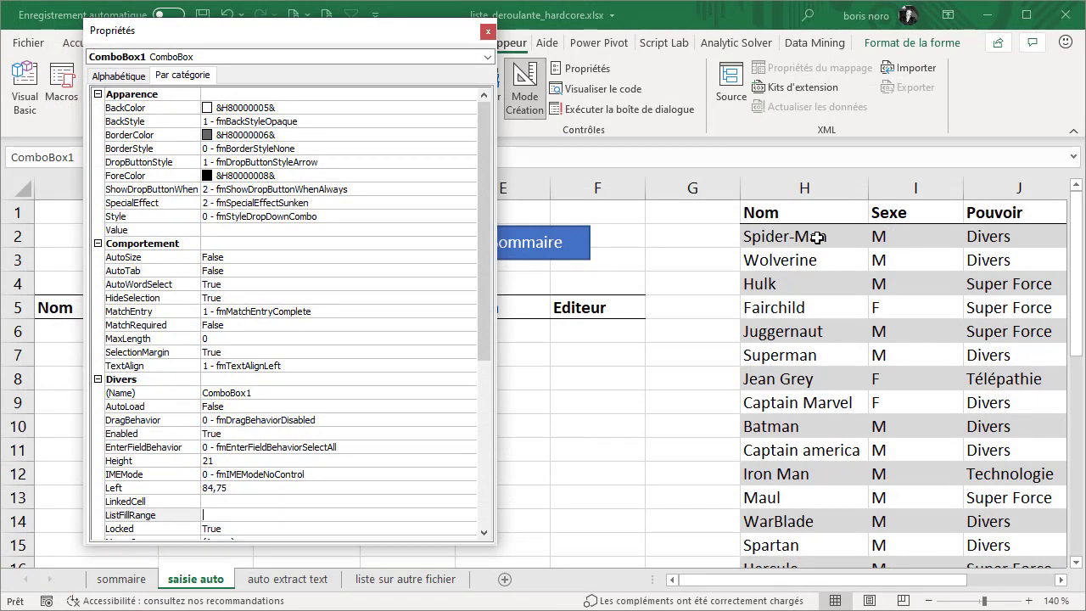
{"action": "scroll", "coordinate": [816, 237], "scroll_direction": "down", "scroll_amount": 6}
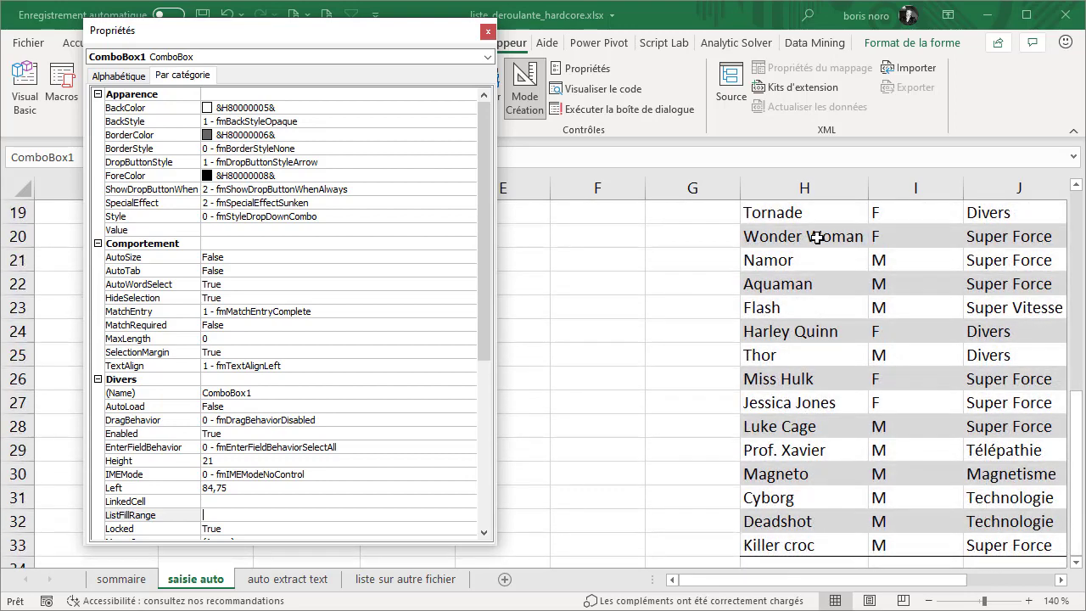
{"action": "scroll", "coordinate": [817, 238], "scroll_direction": "up", "scroll_amount": 6}
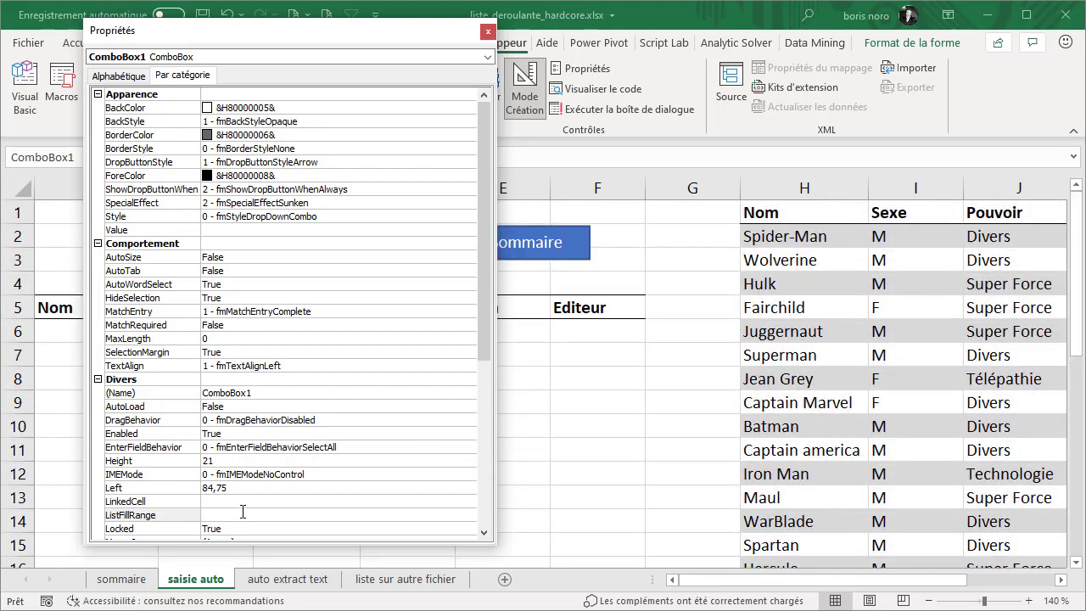
{"action": "type", "text": "h2:h33"}
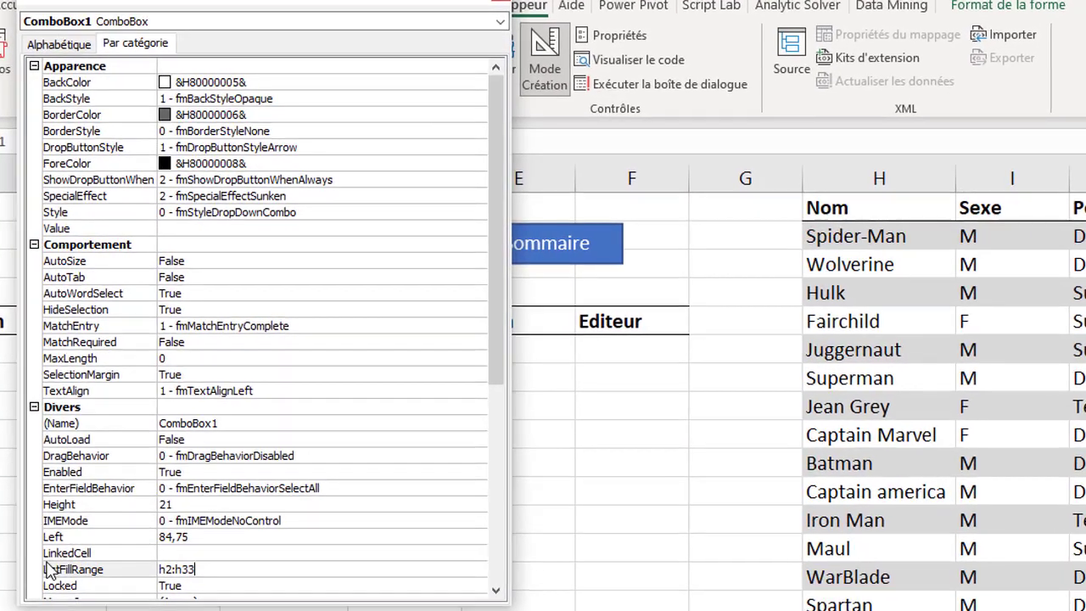
Set the combo box's LinkedCell property to A1, close its properties and turn off design mode
{"action": "left_click", "coordinate": [174, 557]}
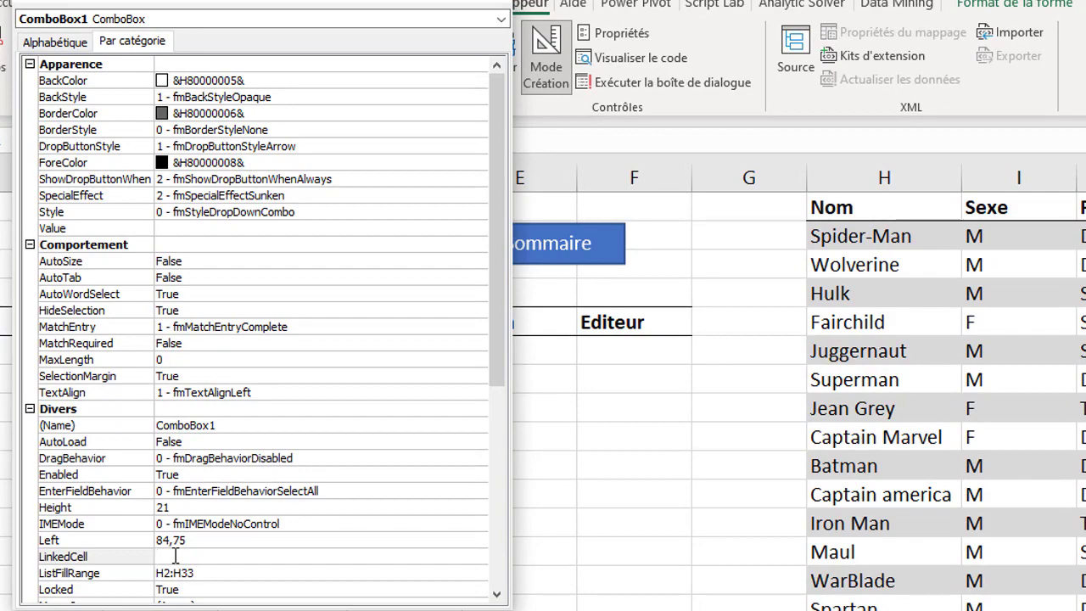
{"action": "type", "text": "A1"}
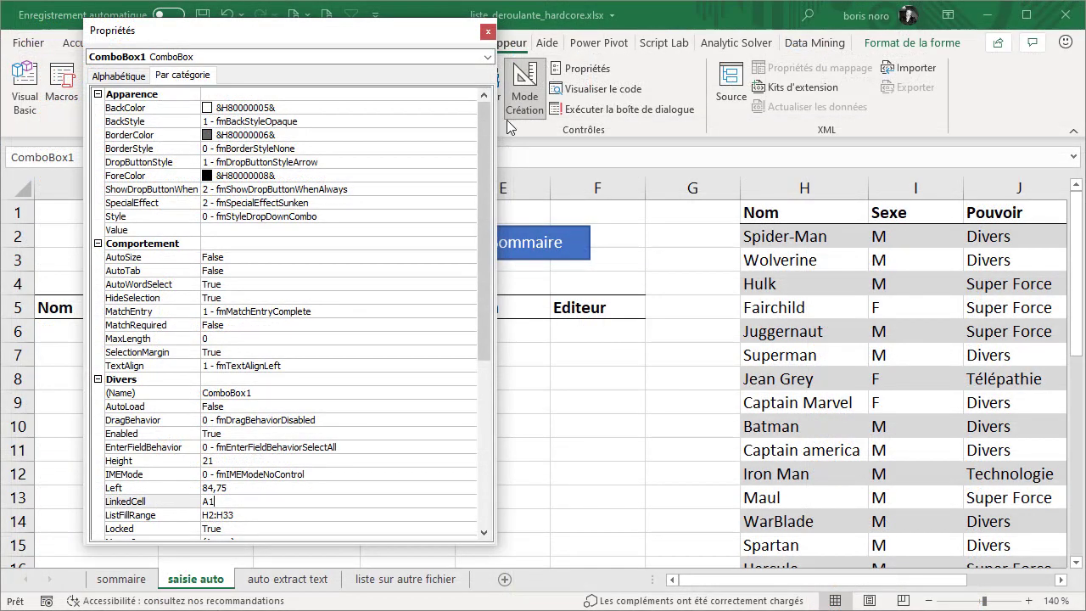
{"action": "left_click", "coordinate": [489, 33]}
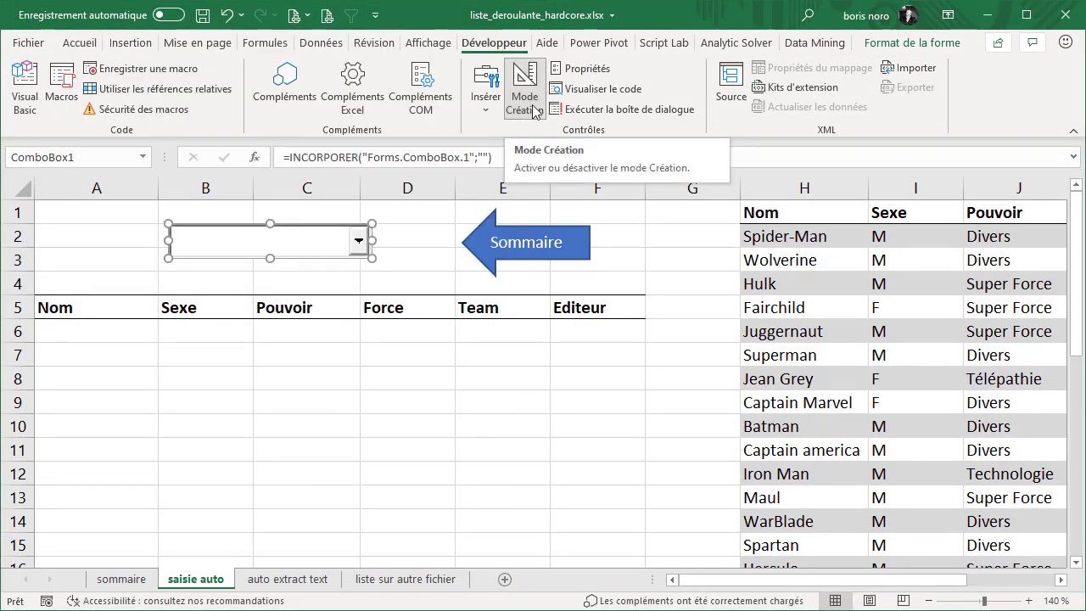
{"action": "left_click", "coordinate": [533, 111]}
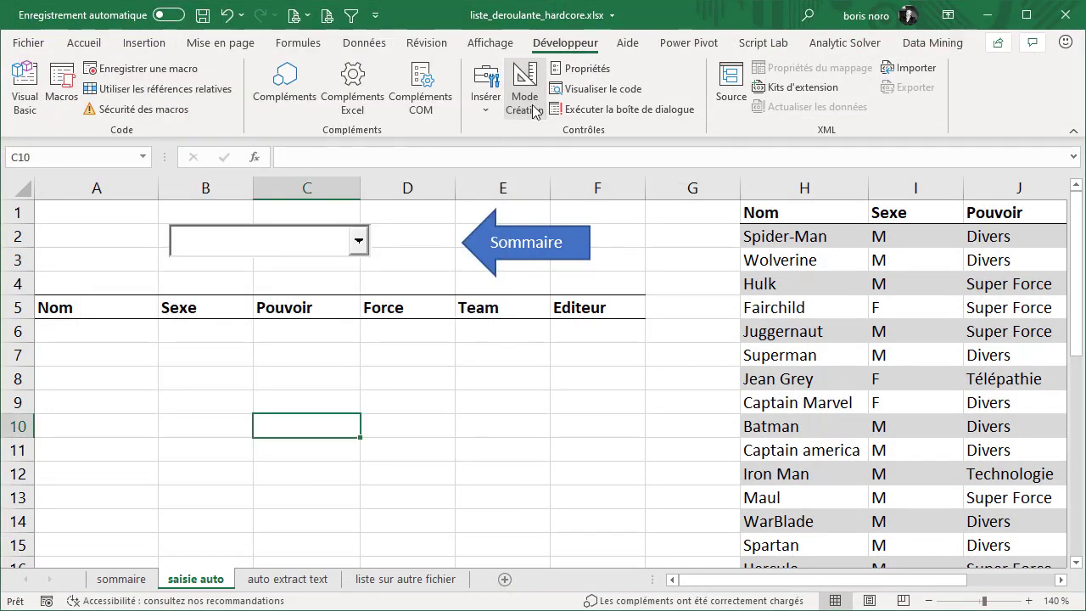
Browse the names in the combo box's list and enter C to autocomplete Captain Marvel
{"action": "left_click", "coordinate": [241, 247]}
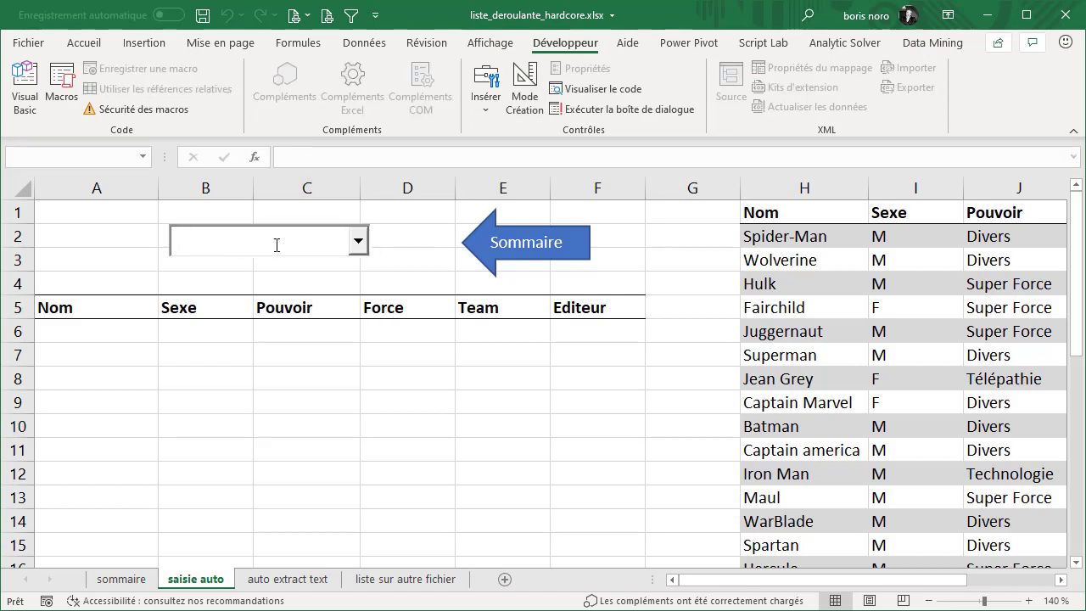
{"action": "left_click", "coordinate": [359, 242]}
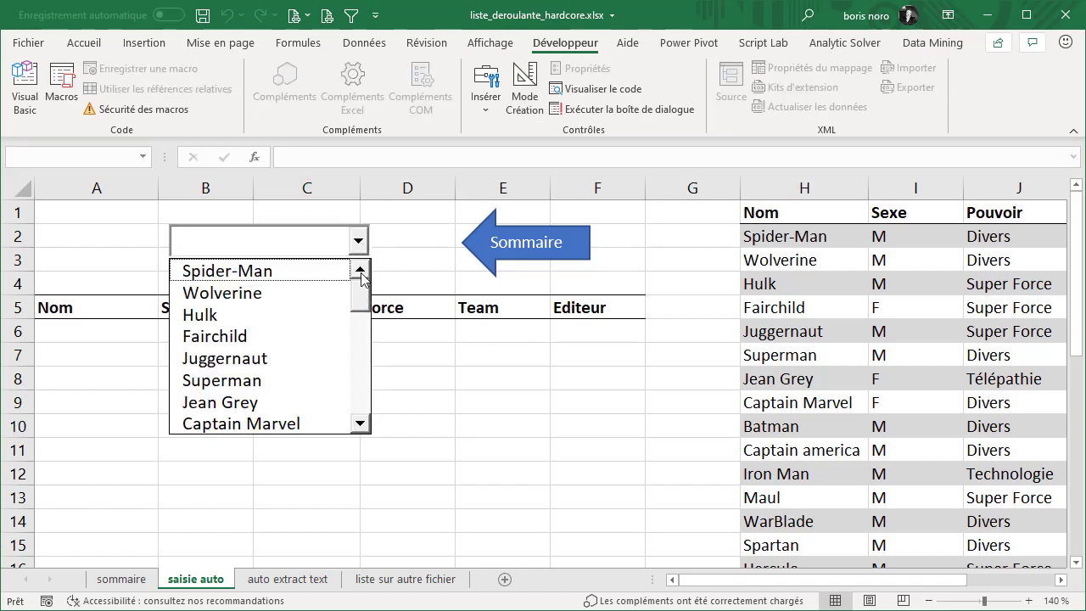
{"action": "left_click_drag", "start_coordinate": [364, 293], "coordinate": [359, 365]}
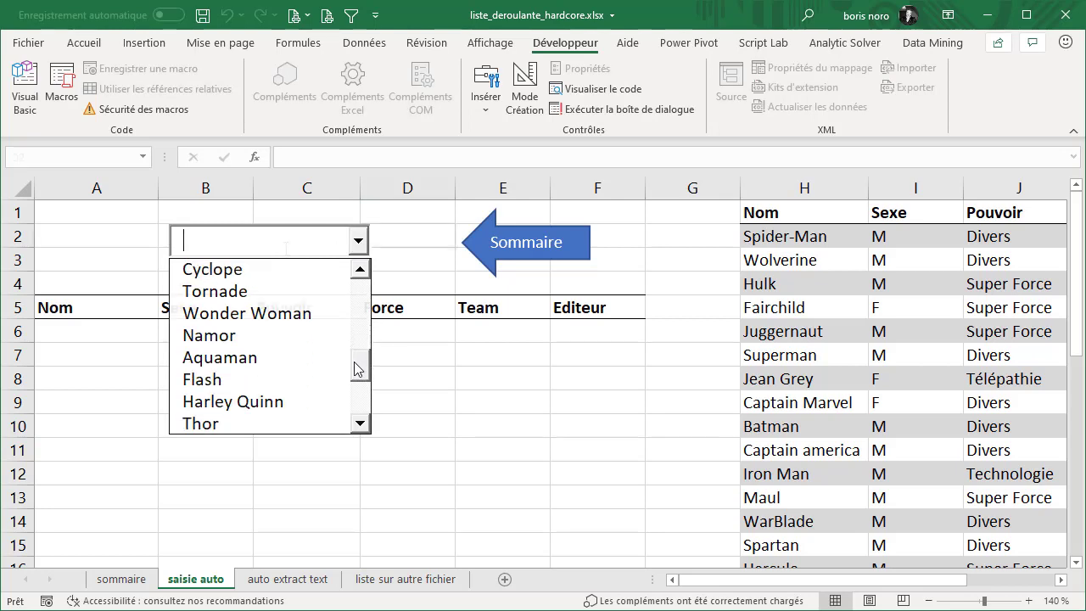
{"action": "left_click", "coordinate": [286, 247]}
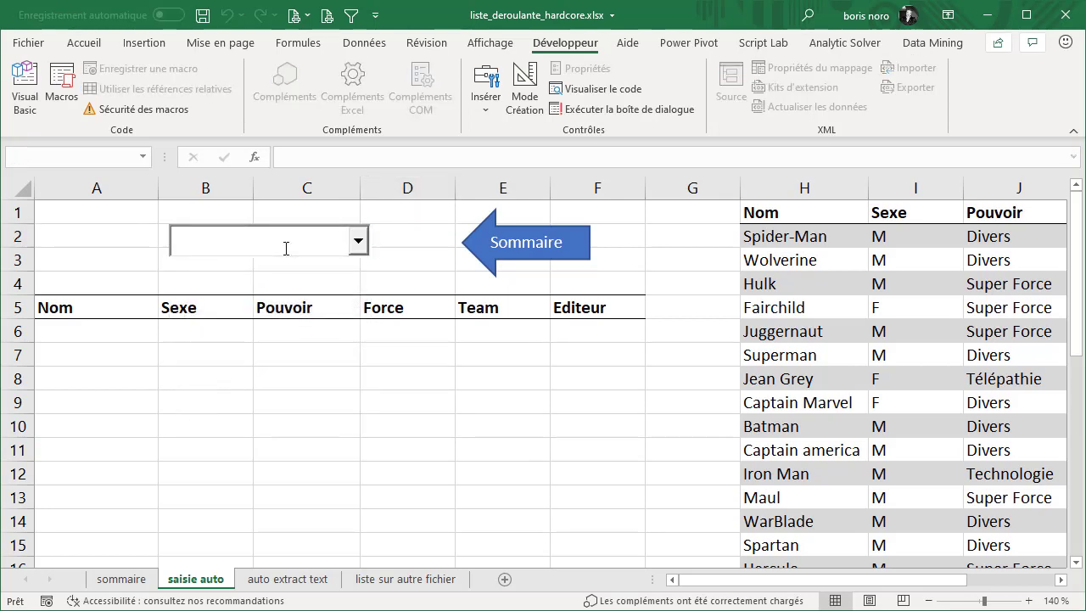
{"action": "type", "text": "Captain Marvel"}
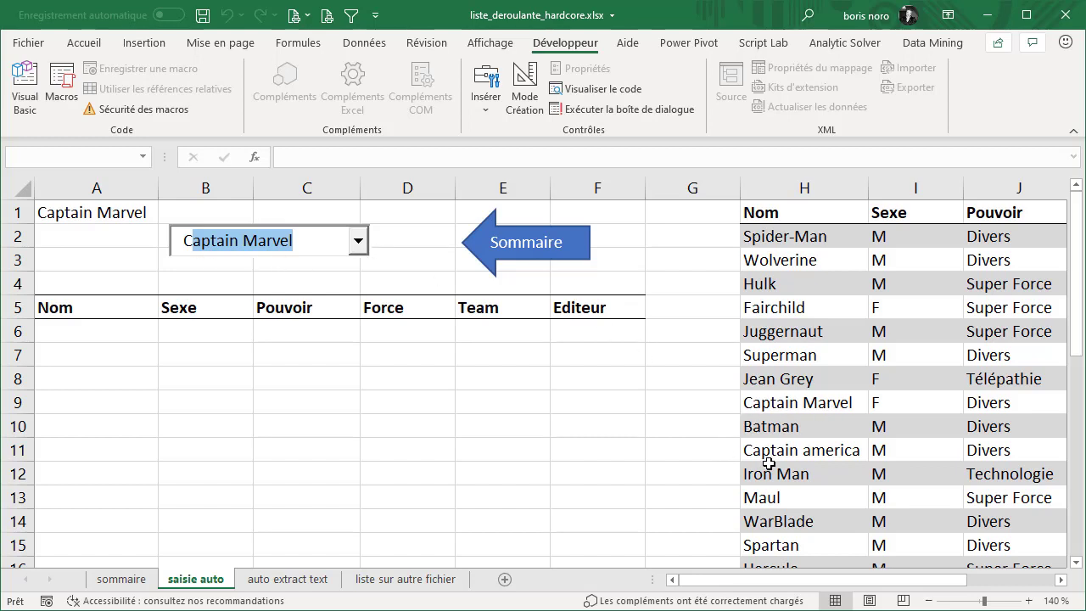
Shorten the combo box entry to Captain and add the letter a to autocomplete Captain america
{"action": "left_click", "coordinate": [310, 241]}
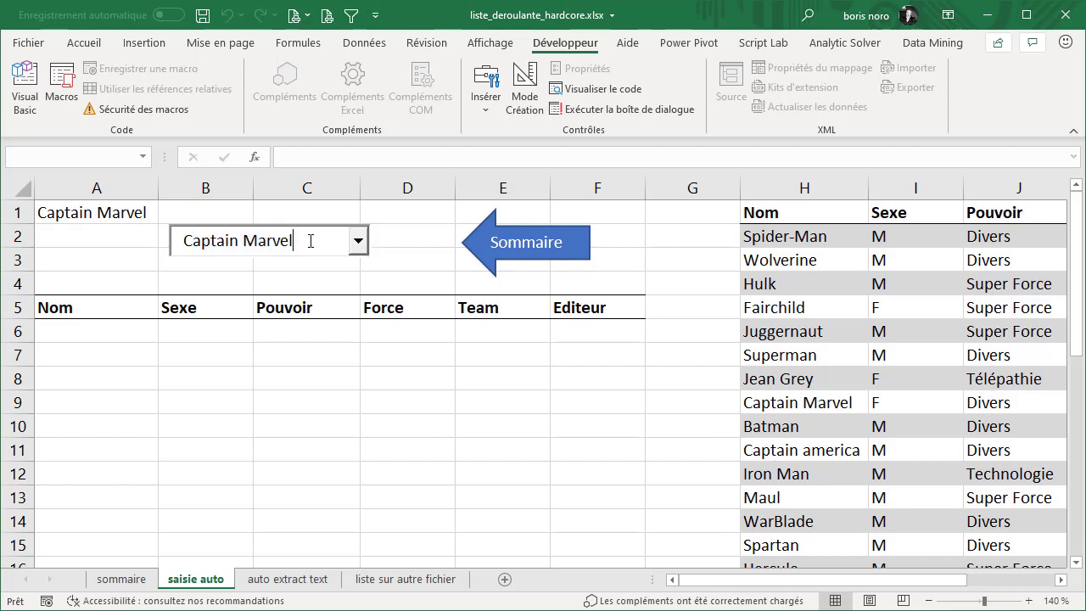
{"action": "key", "text": "BackSpace"}
{"action": "key", "text": "BackSpace"}
{"action": "key", "text": "BackSpace"}
{"action": "key", "text": "BackSpace"}
{"action": "key", "text": "BackSpace"}
{"action": "key", "text": "BackSpace"}
{"action": "type", "text": "a"}
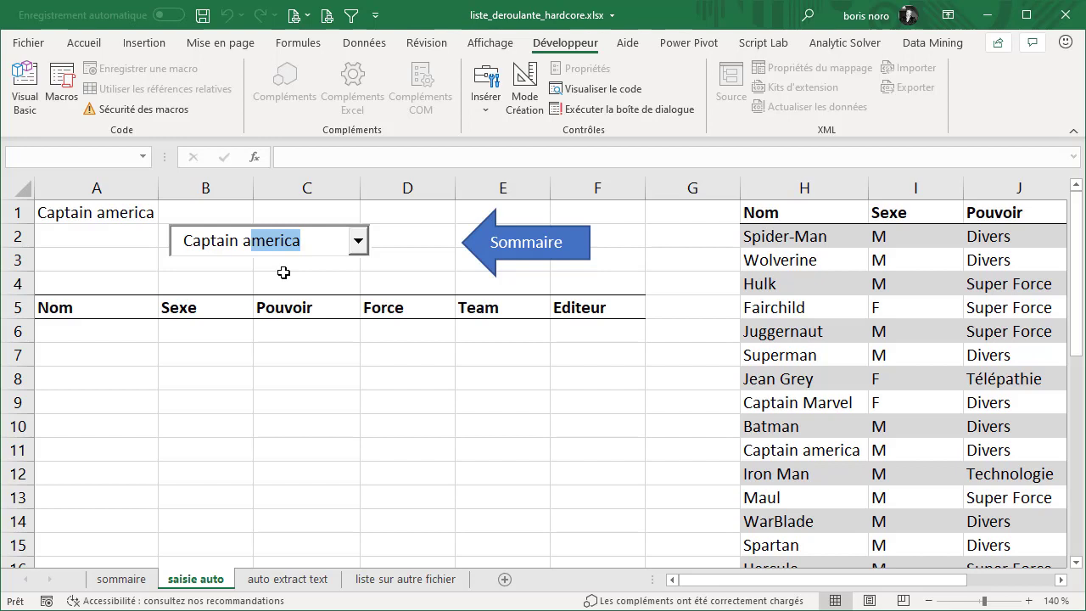
{"action": "left_click", "coordinate": [283, 272]}
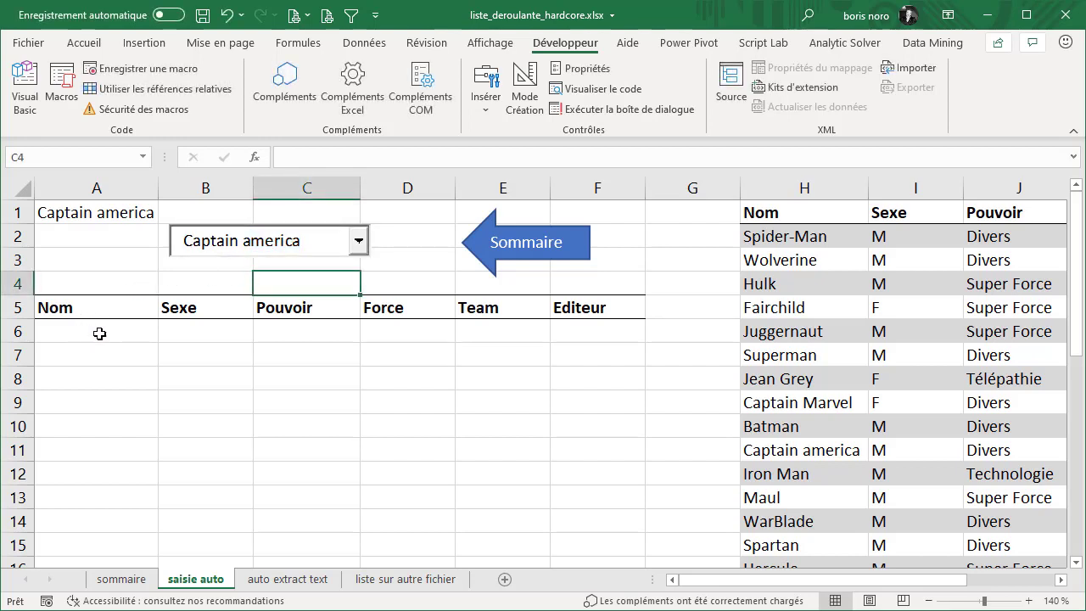
Begin a FILTRE formula in A6 with the whole hero table Tableau6 as its array argument
{"action": "left_click", "coordinate": [97, 333]}
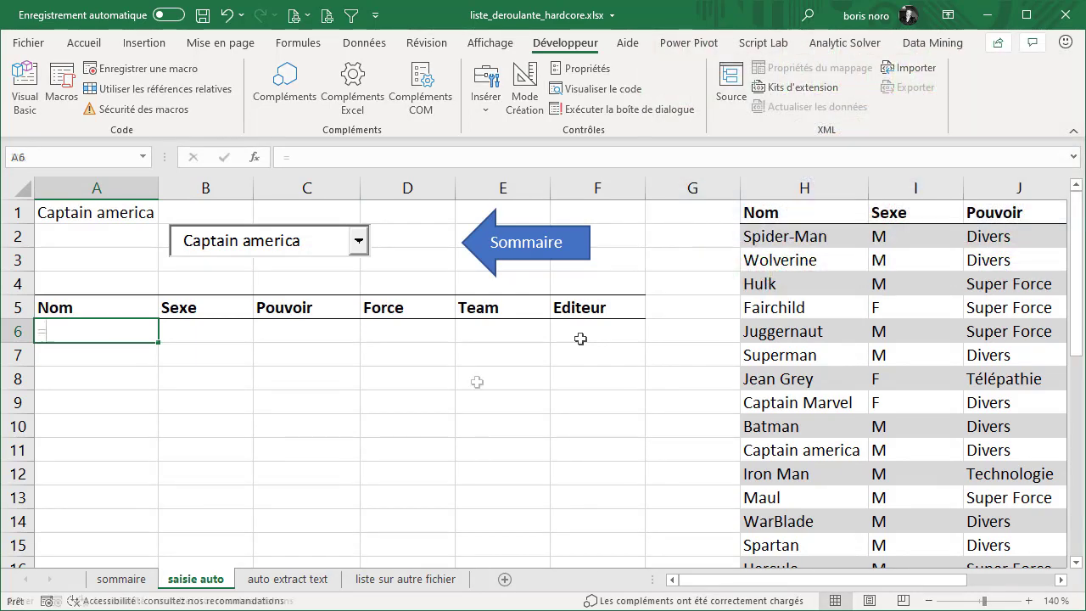
{"action": "type", "text": "=FI"}
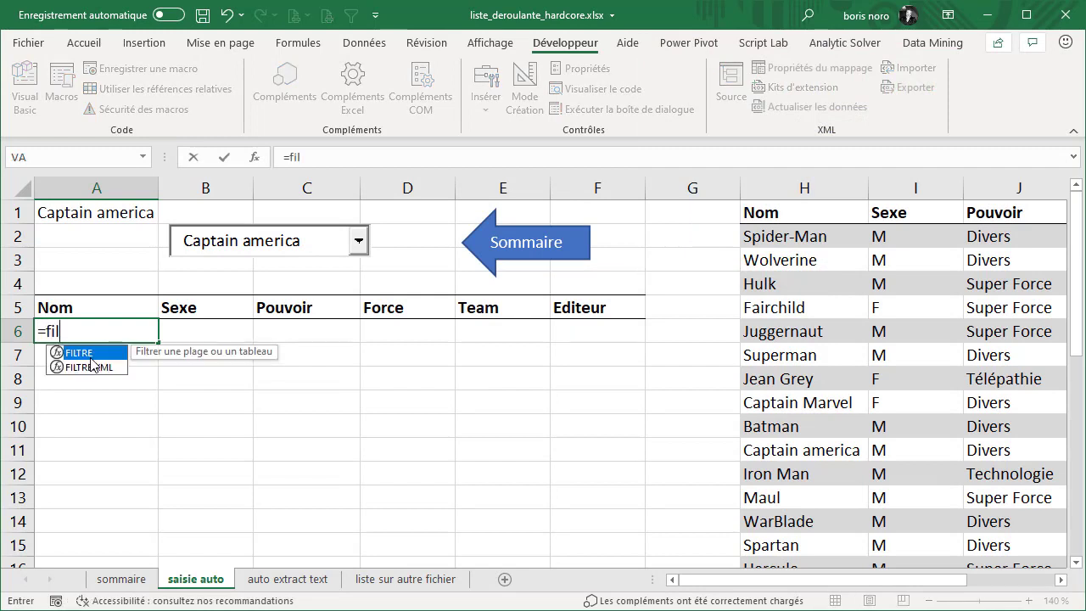
{"action": "key", "text": "Tab"}
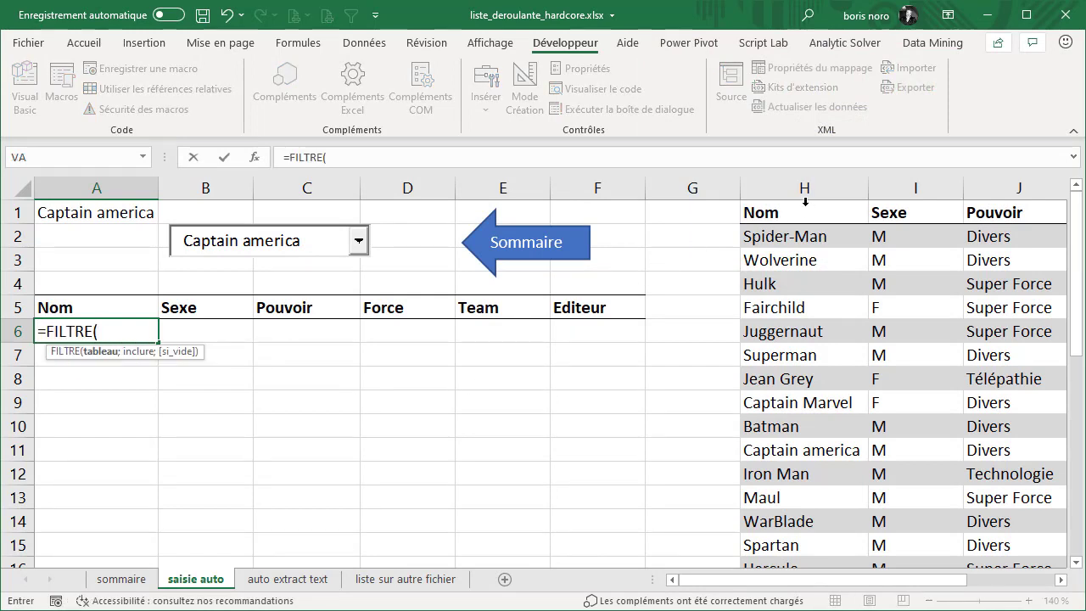
{"action": "left_click_drag", "start_coordinate": [805, 207], "coordinate": [865, 208]}
{"action": "left_click_drag", "start_coordinate": [998, 215], "coordinate": [923, 226]}
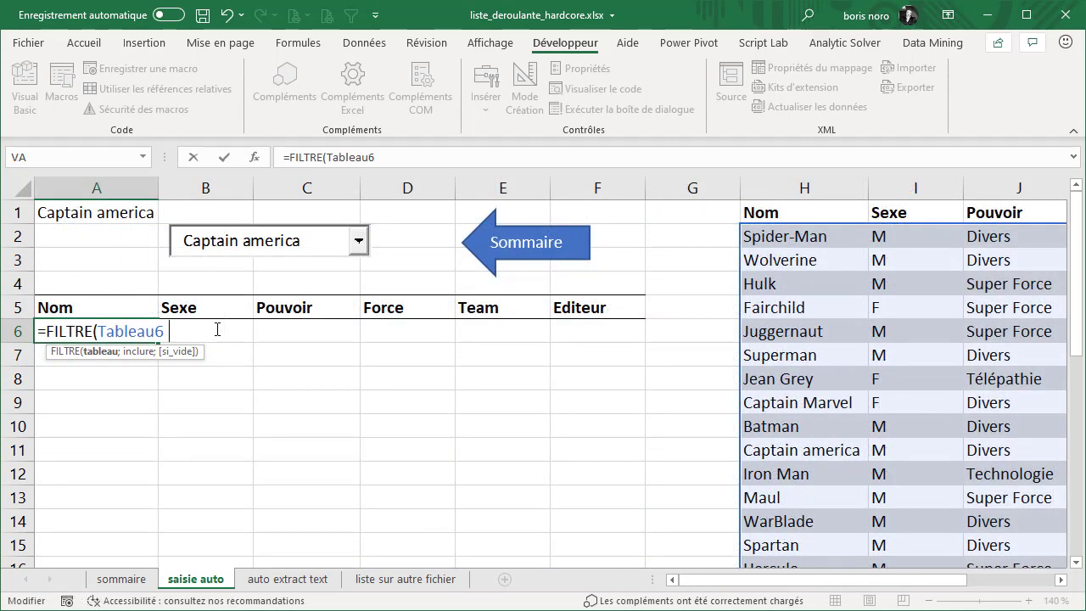
{"action": "key", "text": "BackSpace"}
{"action": "type", "text": ";"}
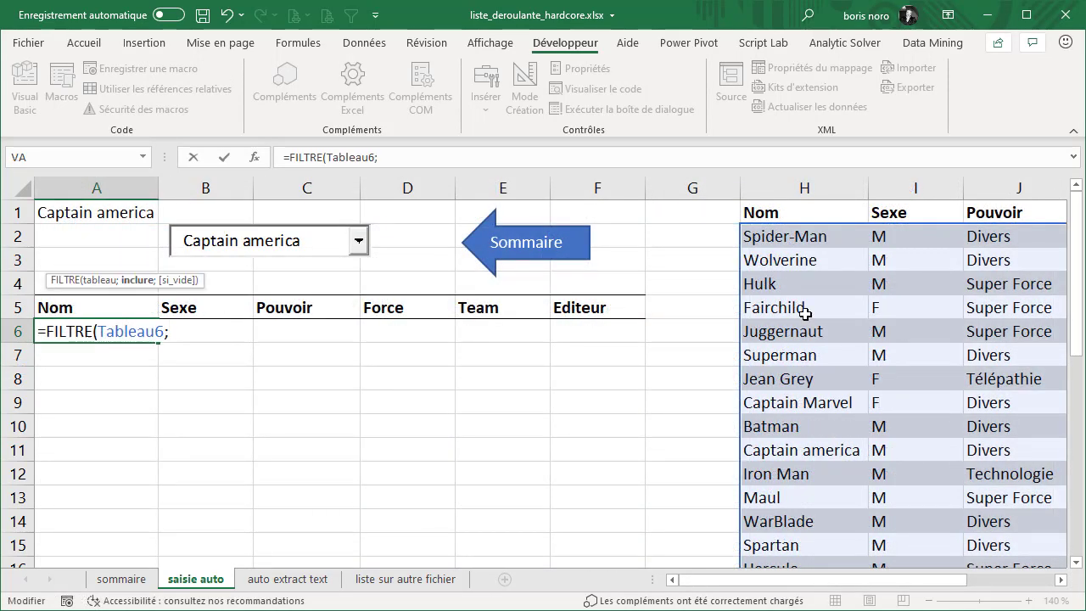
Complete the A6 formula with the condition Tableau6[Nom]=A1 and an empty string "" for no match
{"action": "left_click", "coordinate": [810, 206]}
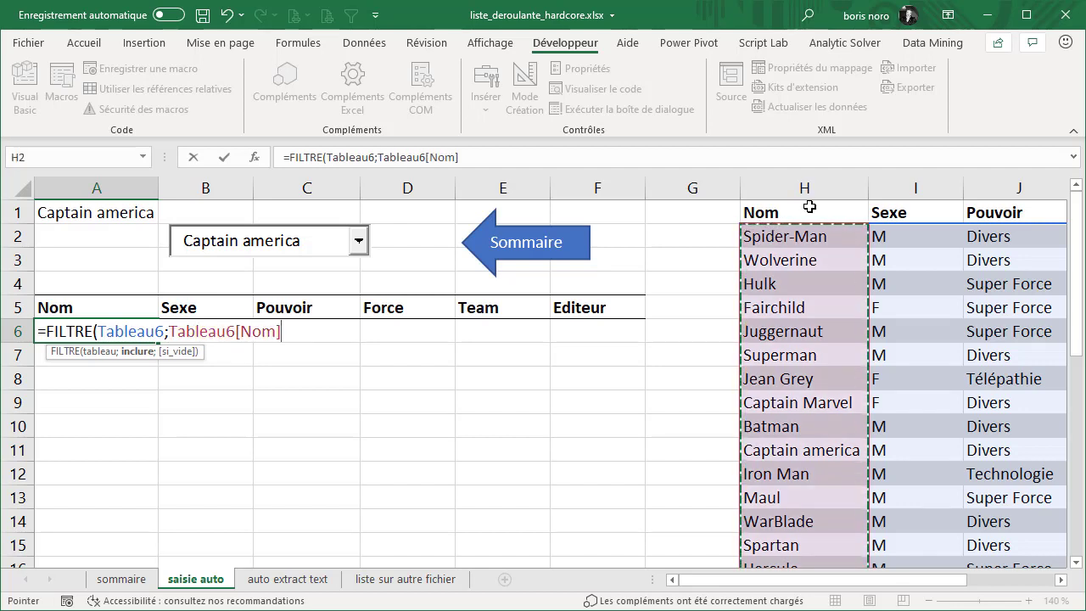
{"action": "type", "text": "="}
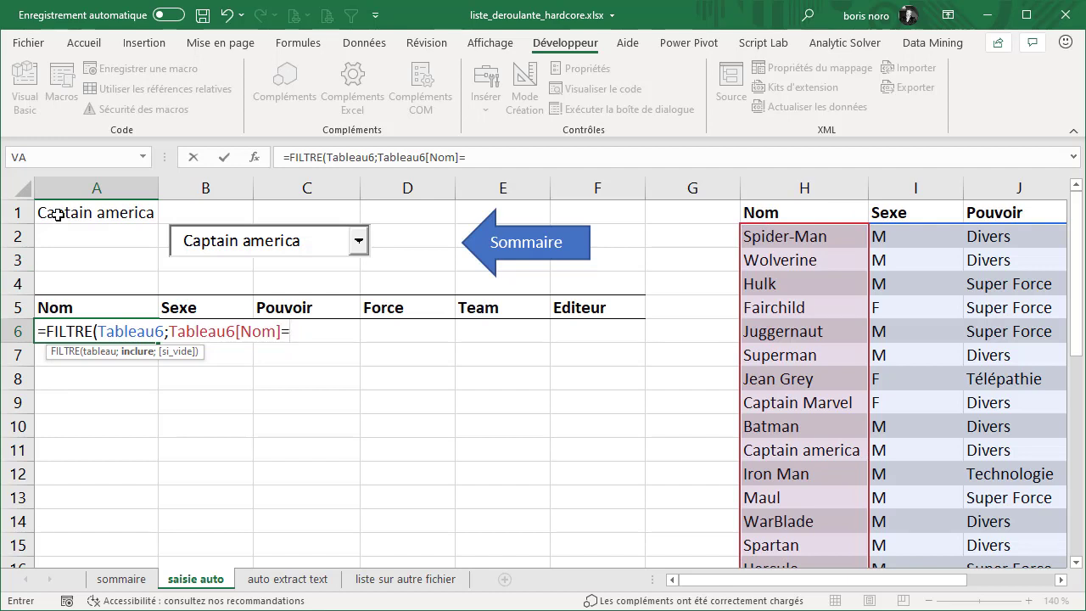
{"action": "left_click", "coordinate": [57, 214]}
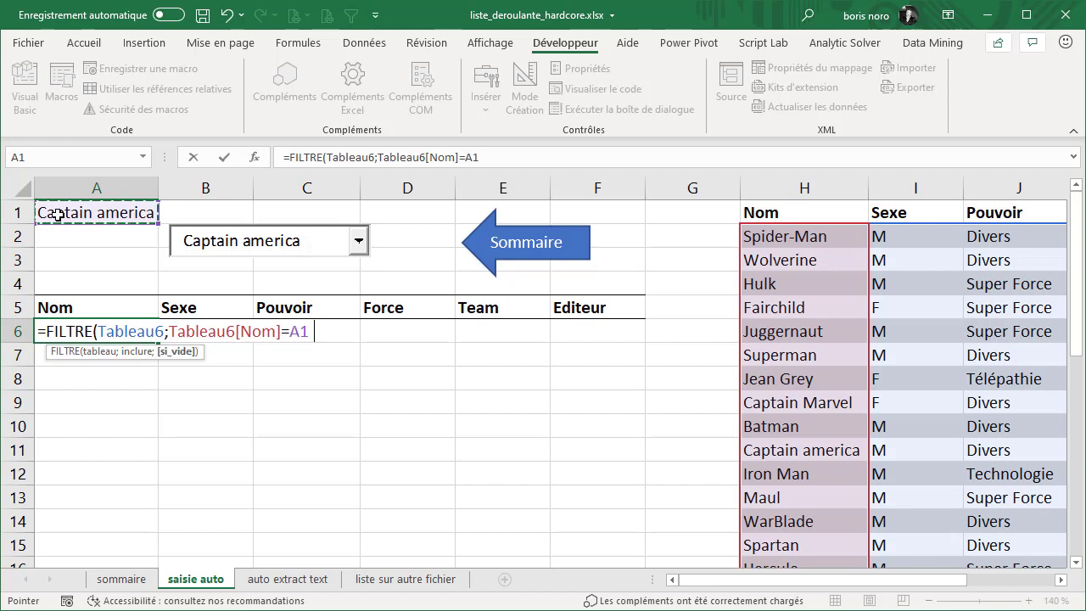
{"action": "type", "text": ";"}
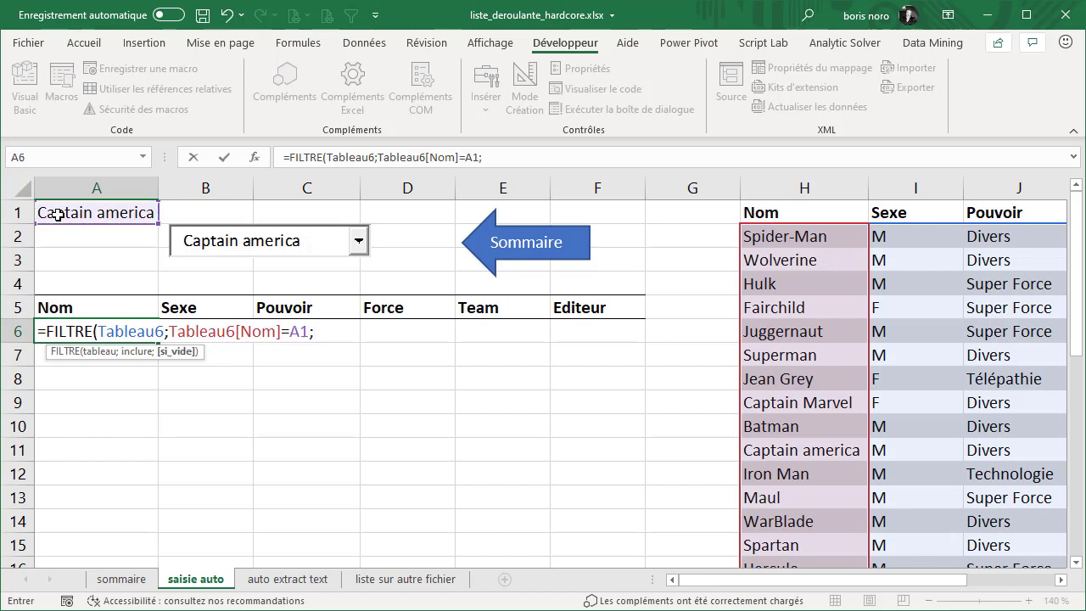
{"action": "type", "text": "\"\")"}
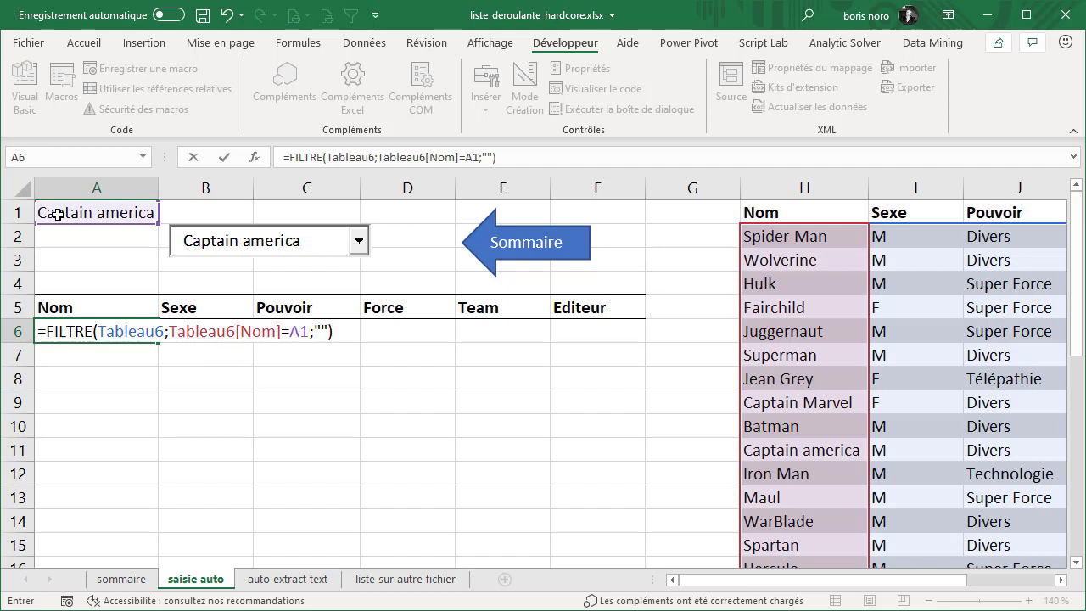
{"action": "key", "text": "Return"}
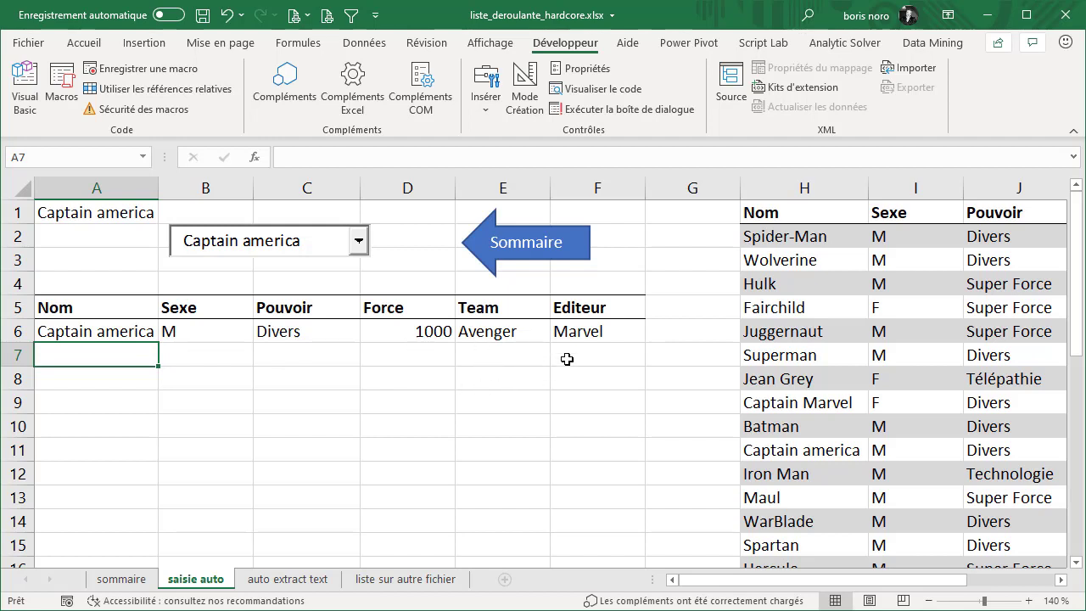
Replace the combo box entry with Iron Man using autocompletion to test the extraction formula
{"action": "left_click", "coordinate": [335, 243]}
{"action": "key", "text": "shift+Left"}
{"action": "key", "text": "shift+Left"}
{"action": "key", "text": "shift+Left"}
{"action": "key", "text": "shift+Left"}
{"action": "key", "text": "shift+Left"}
{"action": "key", "text": "shift+Left"}
{"action": "key", "text": "shift+Left"}
{"action": "key", "text": "shift+Left"}
{"action": "key", "text": "shift+Left"}
{"action": "key", "text": "shift+Left"}
{"action": "key", "text": "shift+Left"}
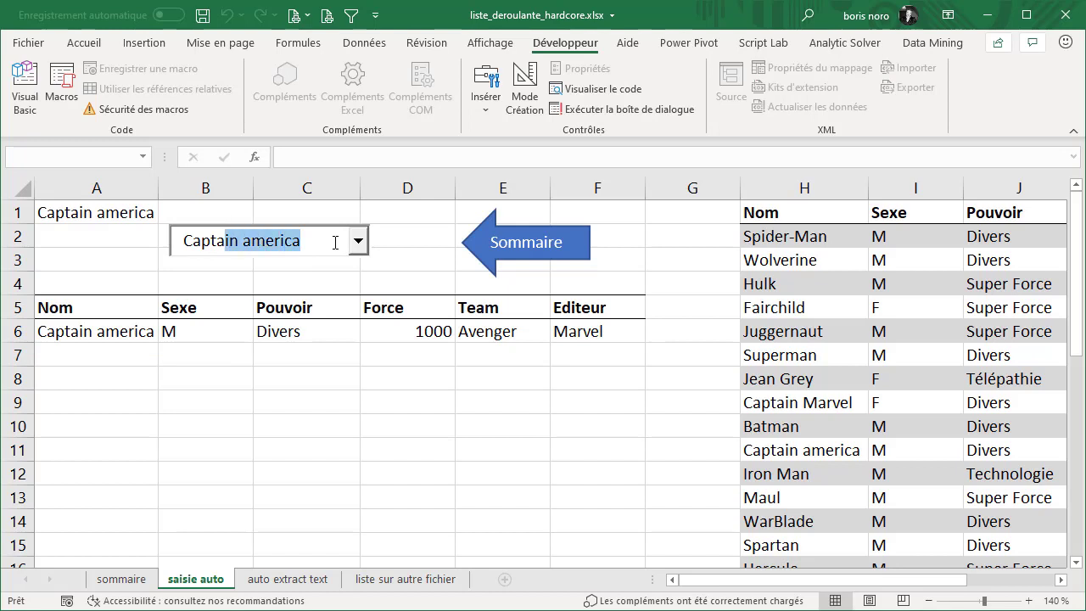
{"action": "key", "text": "BackSpace"}
{"action": "key", "text": "BackSpace"}
{"action": "key", "text": "BackSpace"}
{"action": "key", "text": "BackSpace"}
{"action": "key", "text": "BackSpace"}
{"action": "type", "text": "Iron Man"}
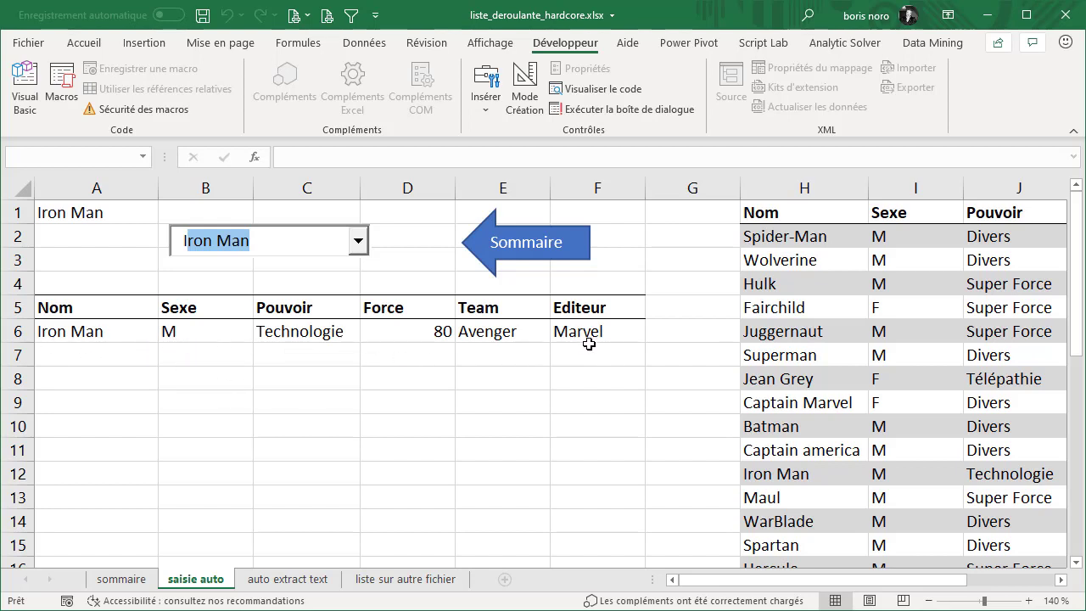
{"action": "left_click", "coordinate": [413, 401]}
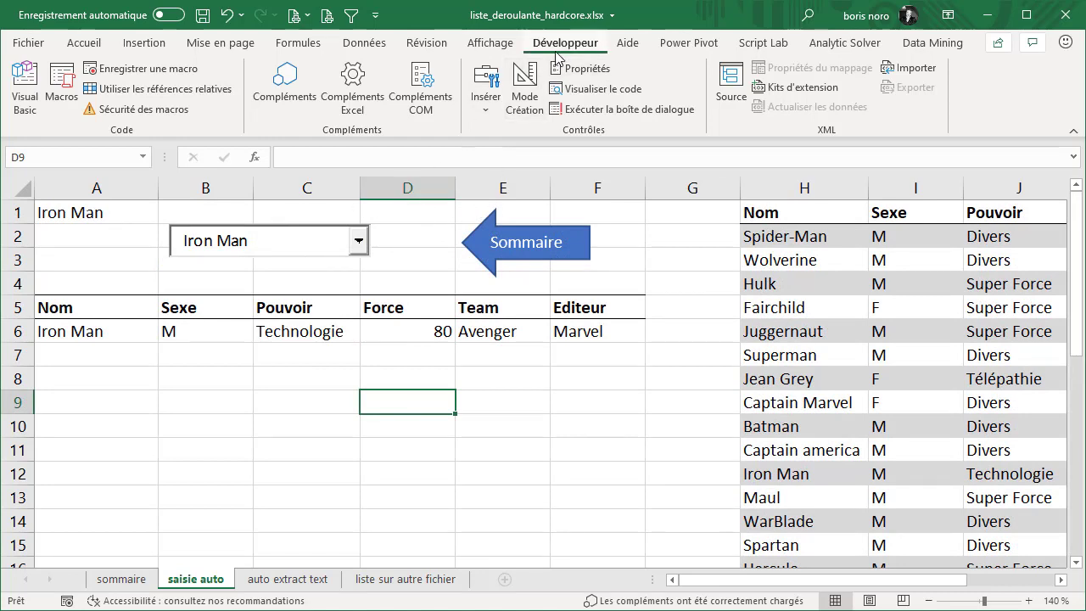
In design mode, move the combo box over cell A1 to hide the linked value, then turn design mode off
{"action": "left_click", "coordinate": [526, 109]}
{"action": "left_click", "coordinate": [334, 227]}
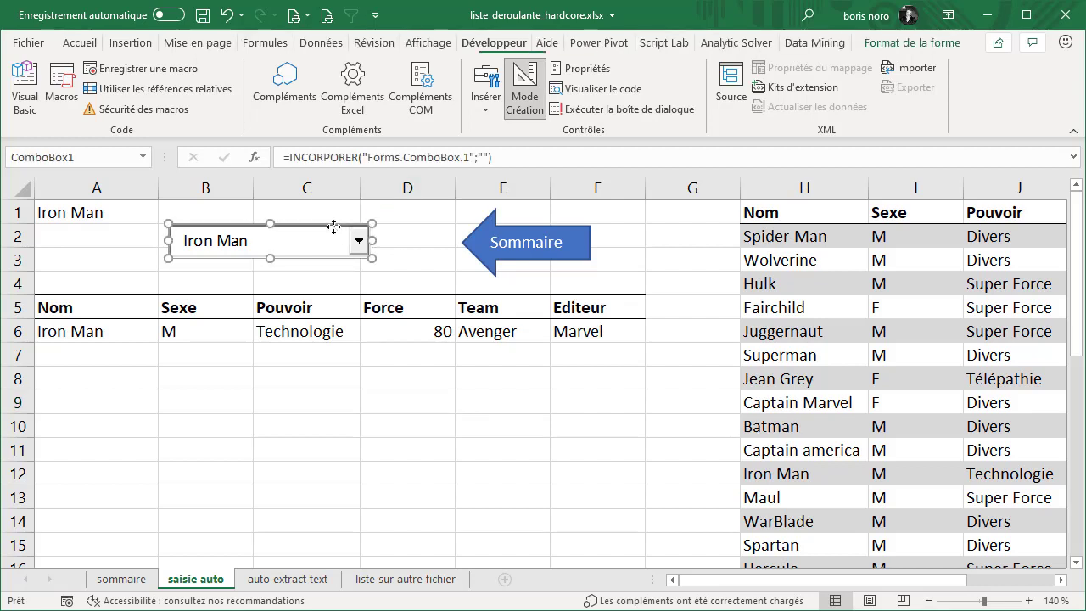
{"action": "left_click_drag", "start_coordinate": [332, 227], "coordinate": [195, 203]}
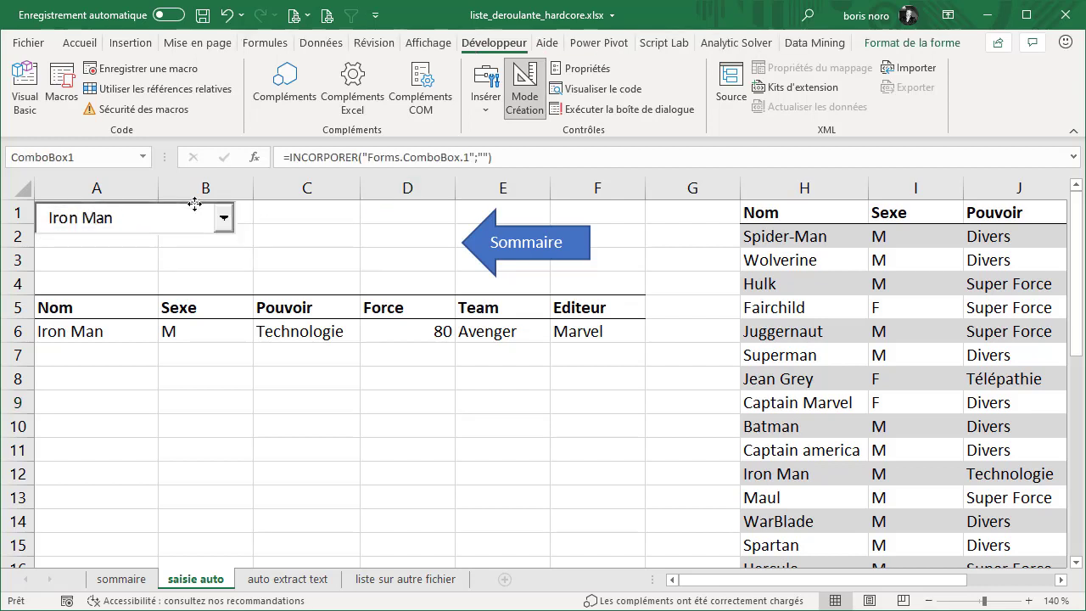
{"action": "left_click", "coordinate": [267, 231]}
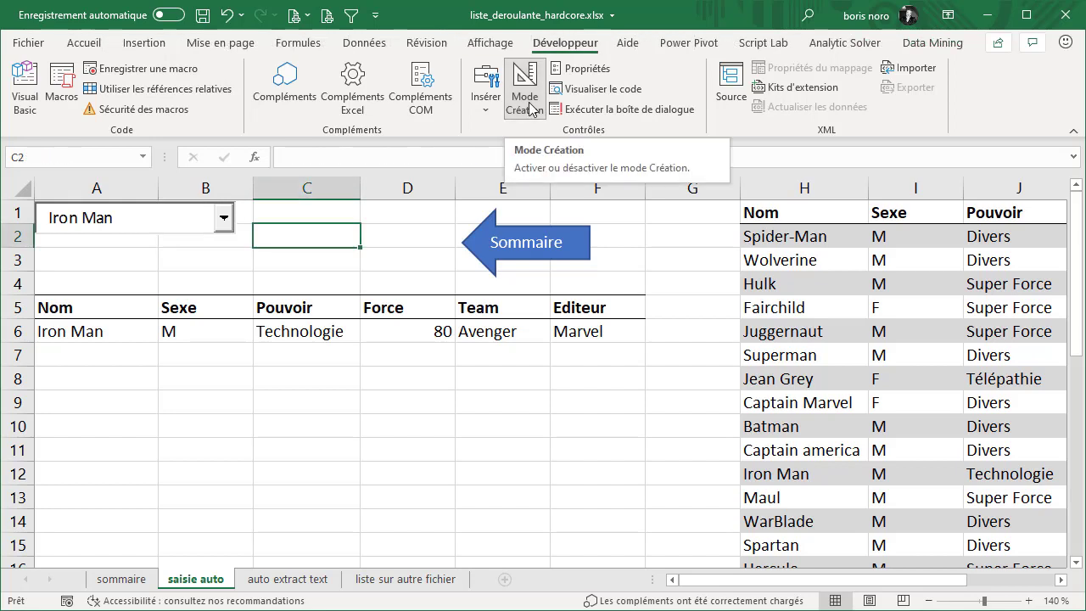
{"action": "left_click", "coordinate": [529, 109]}
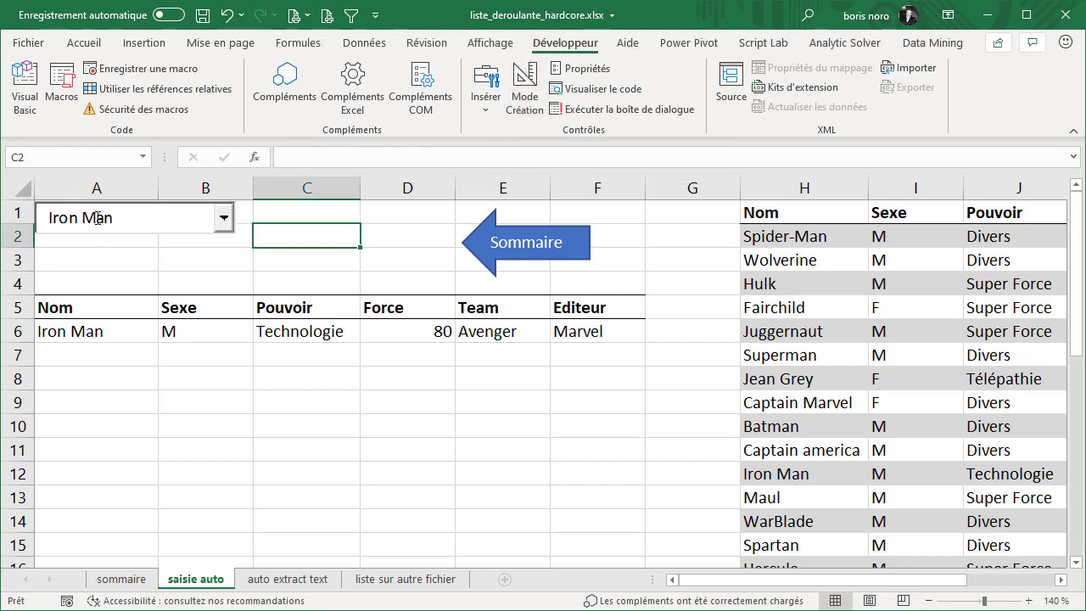
Clear the repositioned combo box and enter Batman to extract that hero's record
{"action": "left_click", "coordinate": [128, 225]}
{"action": "key", "text": "BackSpace"}
{"action": "key", "text": "BackSpace"}
{"action": "key", "text": "BackSpace"}
{"action": "key", "text": "BackSpace"}
{"action": "key", "text": "BackSpace"}
{"action": "key", "text": "BackSpace"}
{"action": "key", "text": "BackSpace"}
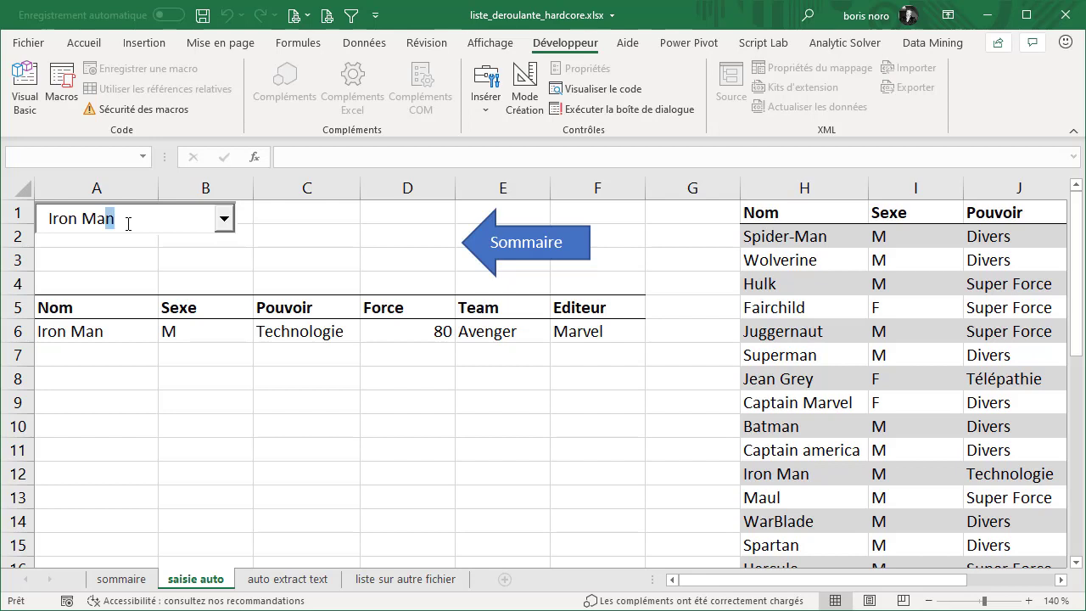
{"action": "key", "text": "BackSpace"}
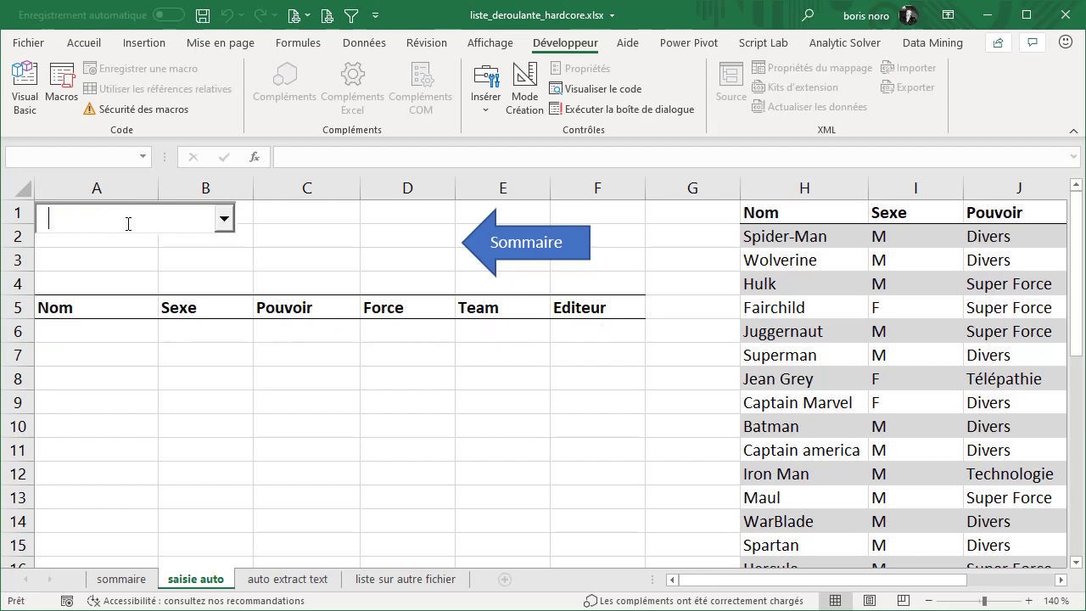
{"action": "type", "text": "Batman"}
{"action": "left_click", "coordinate": [284, 464]}
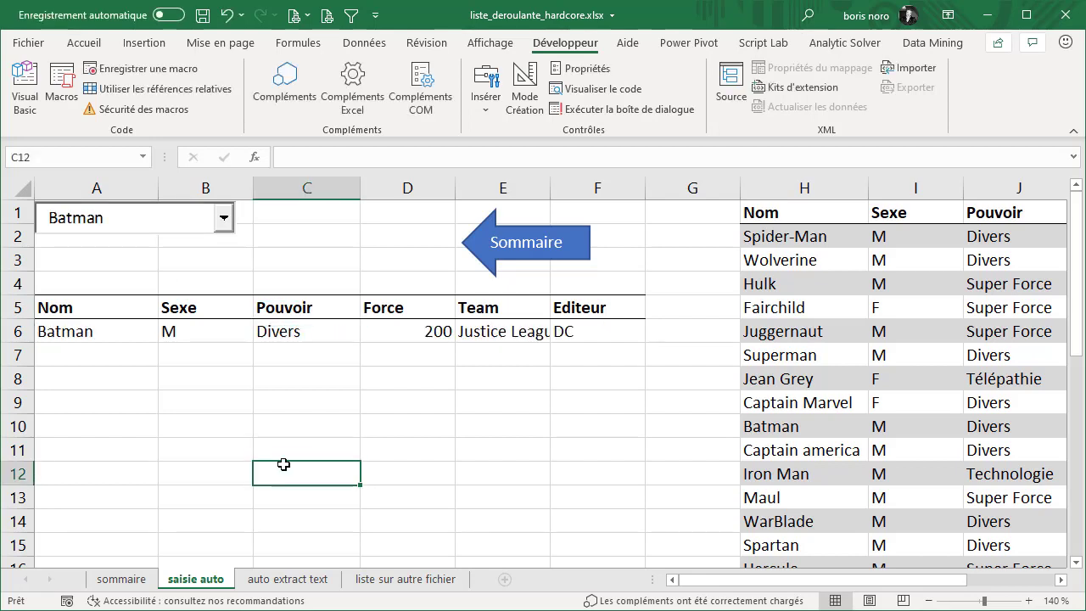
Open the auto-extractive sheet via the summary and examine the Super Hero and Super Hero disponibles lists
{"action": "left_click", "coordinate": [558, 256]}
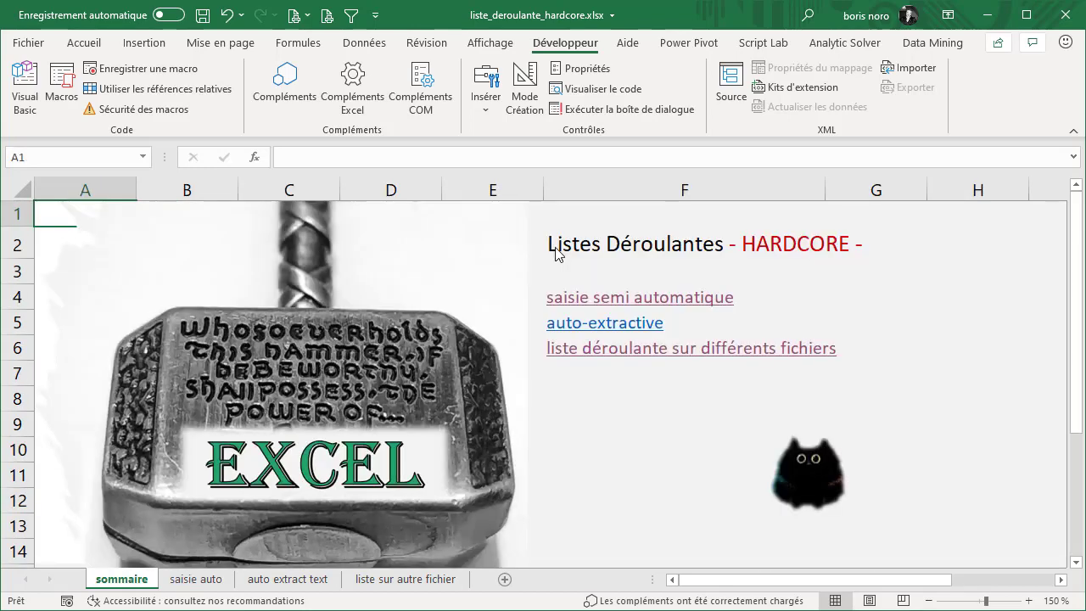
{"action": "left_click", "coordinate": [594, 335]}
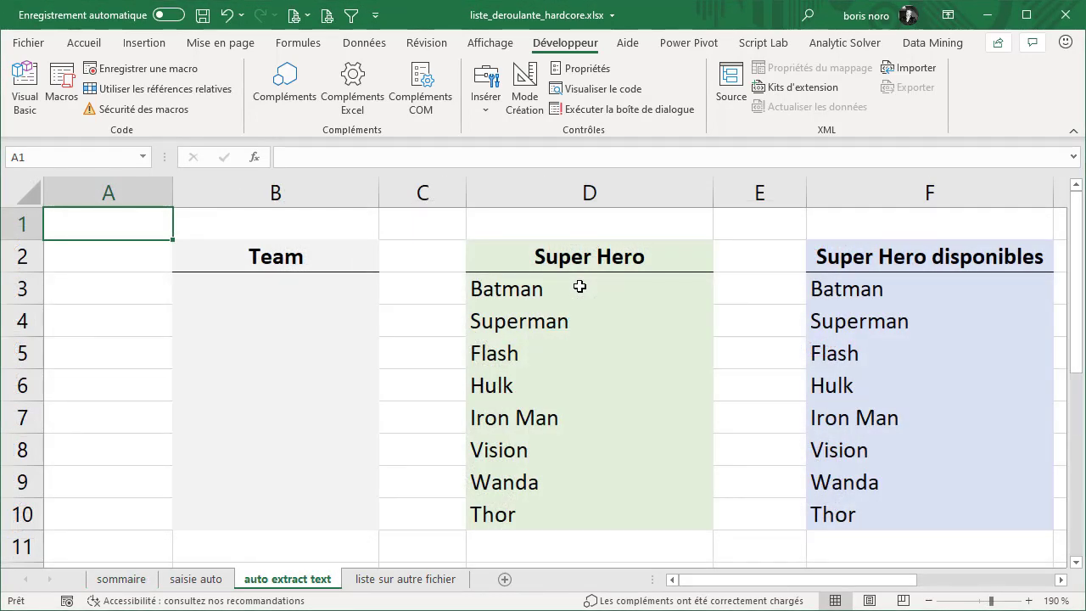
{"action": "left_click_drag", "start_coordinate": [582, 286], "coordinate": [572, 511]}
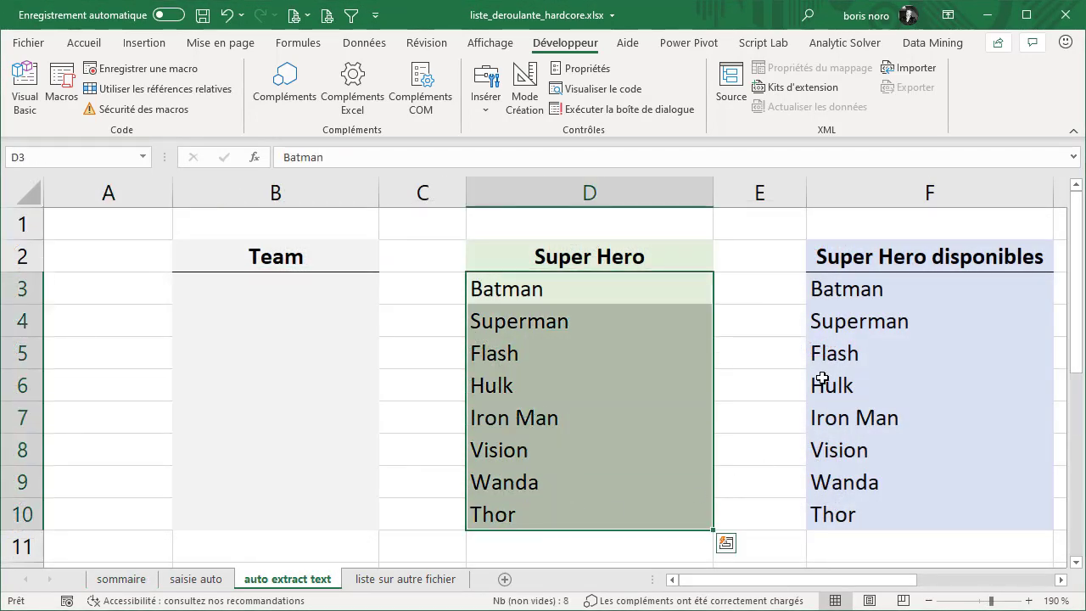
{"action": "left_click", "coordinate": [853, 291]}
{"action": "left_click_drag", "start_coordinate": [853, 291], "coordinate": [852, 509]}
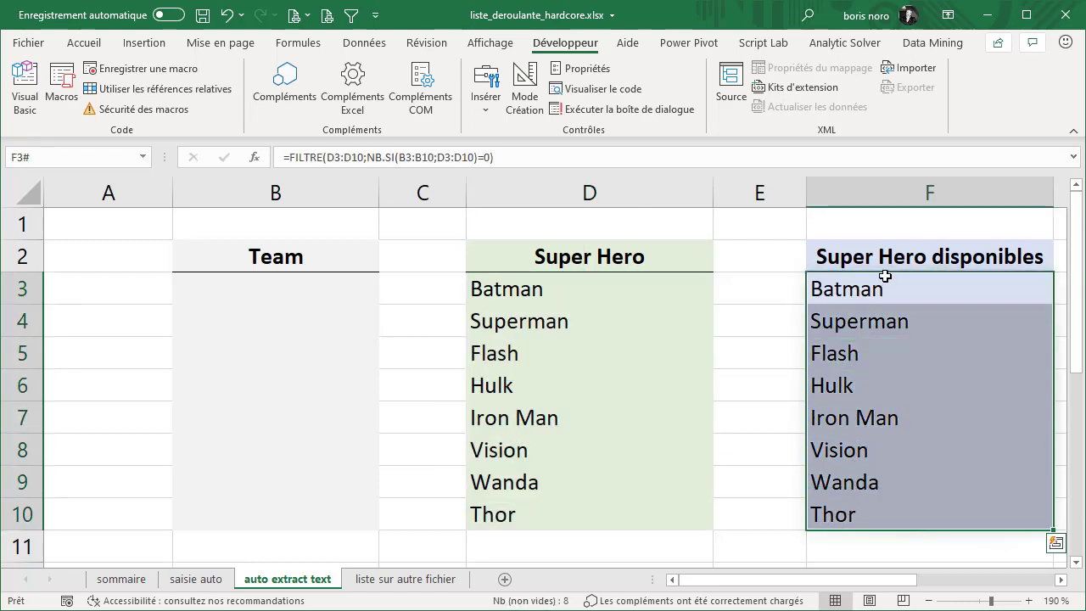
Choose Thor in B3 and Superman in B4 from the Team column's drop-down lists
{"action": "left_click", "coordinate": [259, 285]}
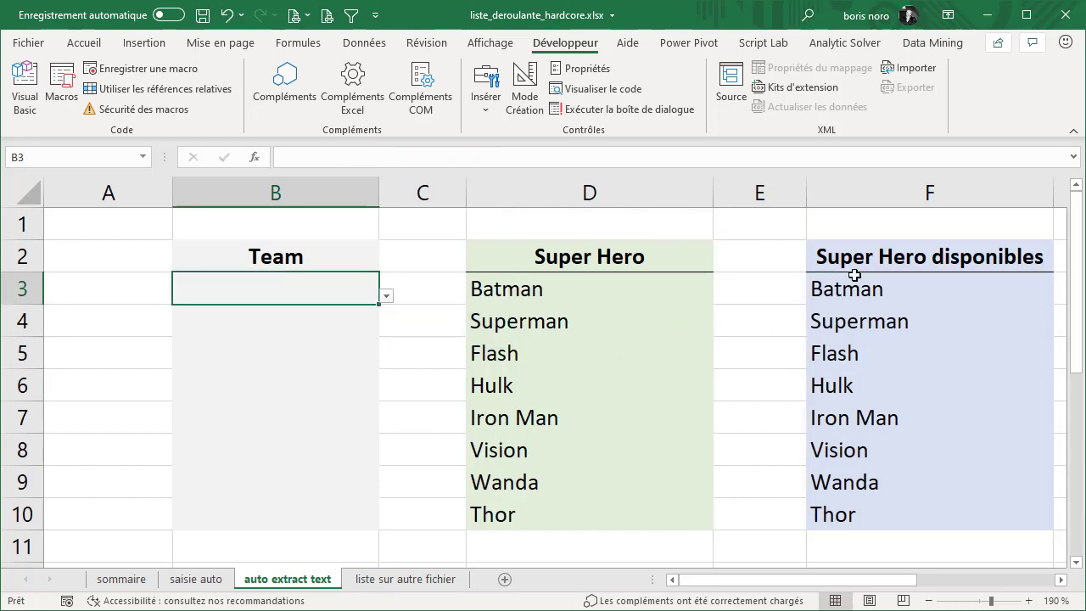
{"action": "left_click", "coordinate": [386, 296]}
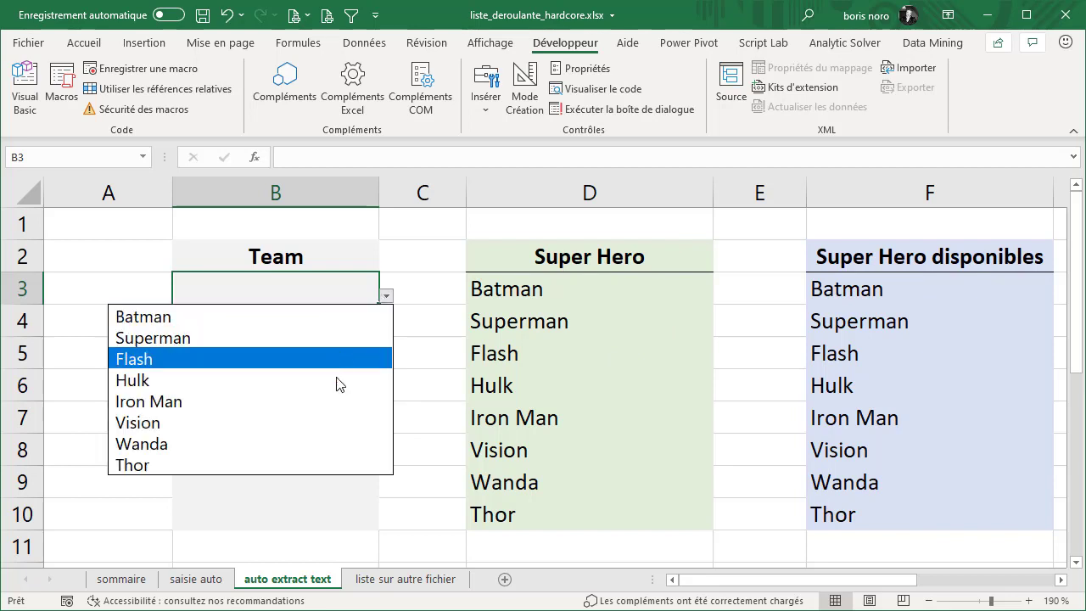
{"action": "left_click", "coordinate": [331, 465]}
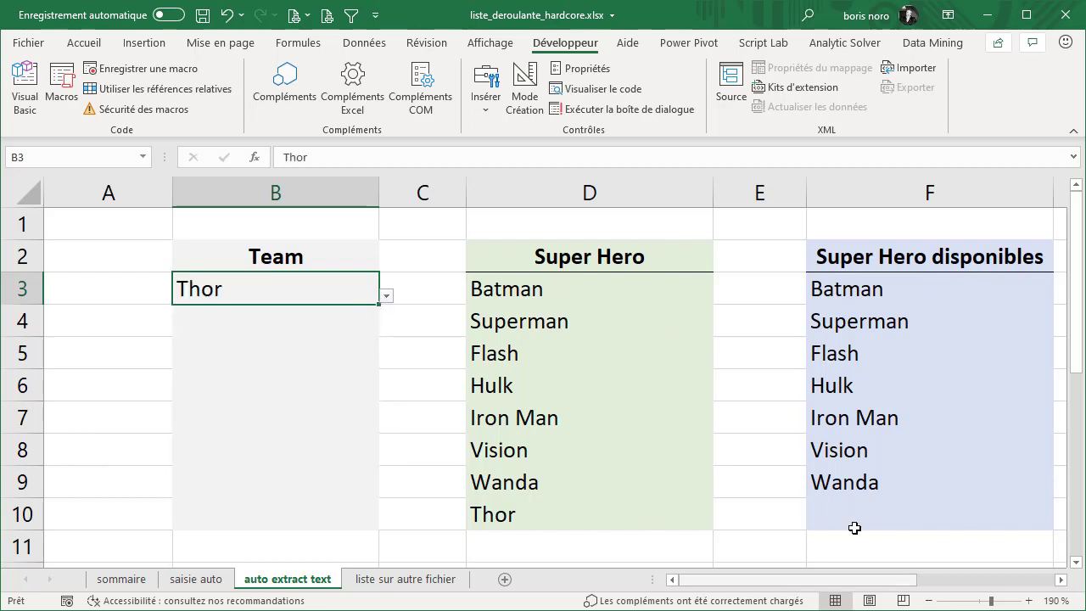
{"action": "left_click", "coordinate": [350, 323]}
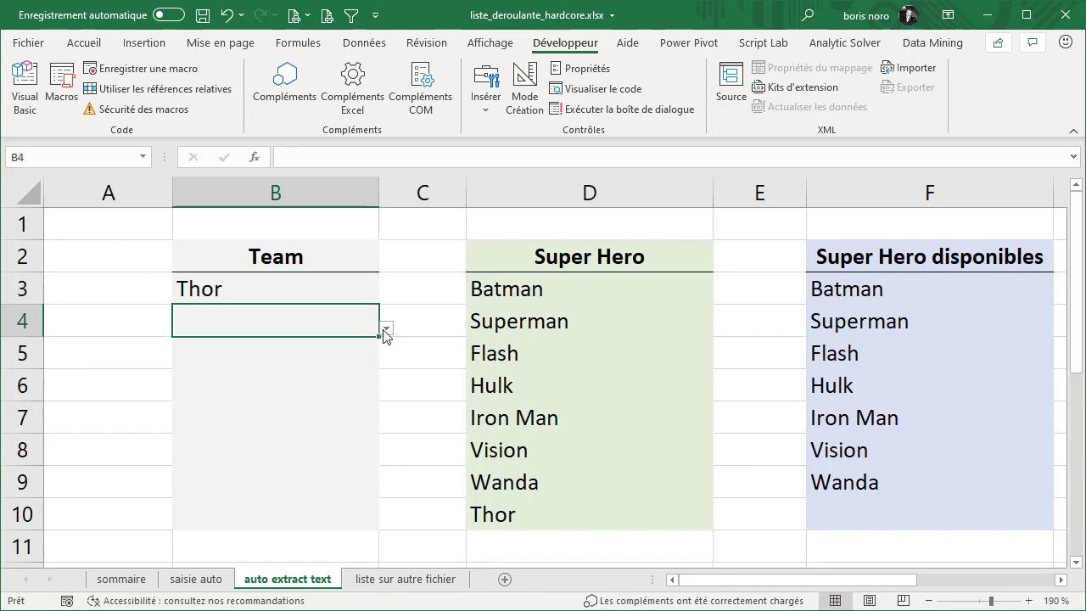
{"action": "left_click", "coordinate": [386, 330]}
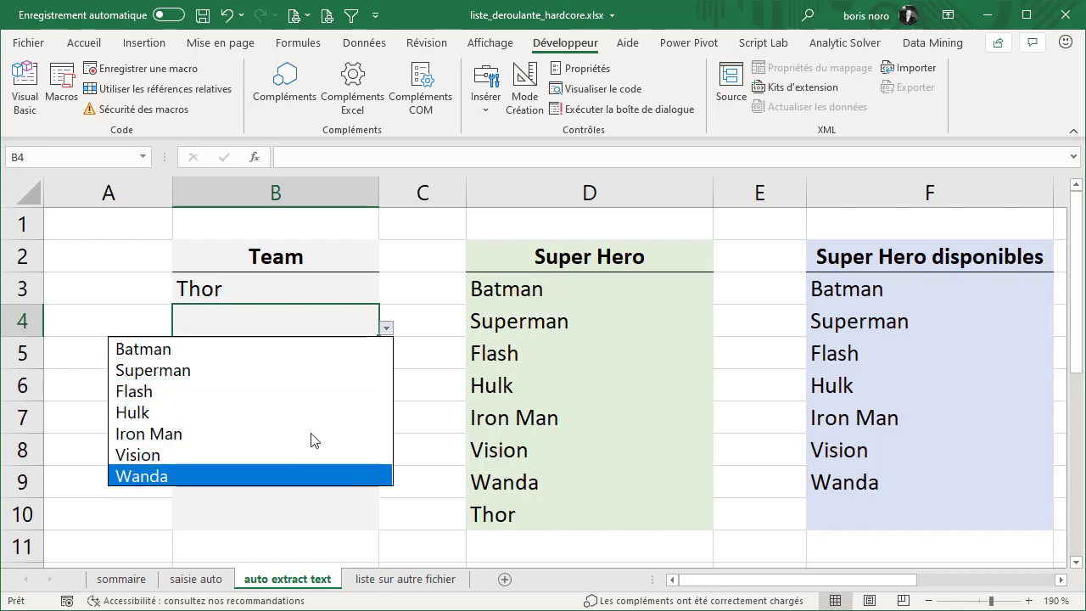
{"action": "left_click", "coordinate": [315, 379]}
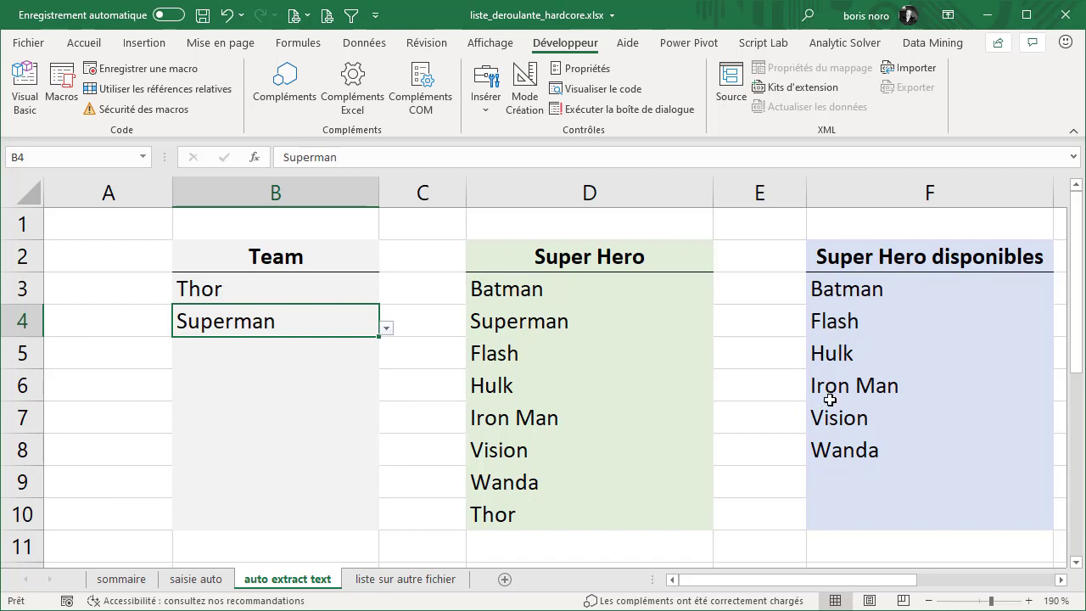
Choose Flash in B5 and Hulk in B6 from the Team column's drop-down lists
{"action": "left_click", "coordinate": [334, 353]}
{"action": "left_click", "coordinate": [387, 361]}
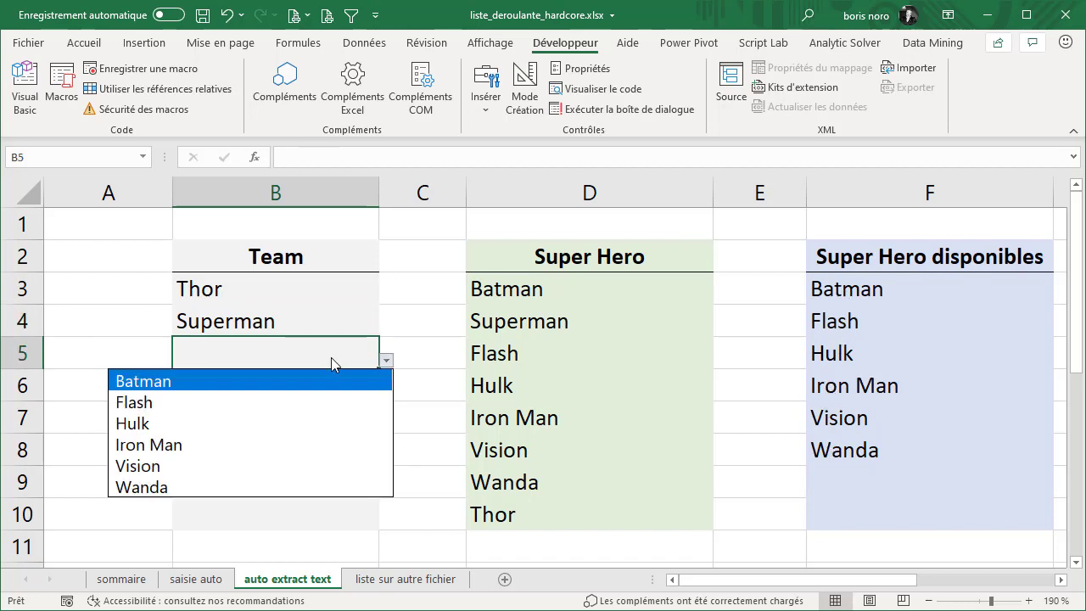
{"action": "left_click", "coordinate": [299, 402]}
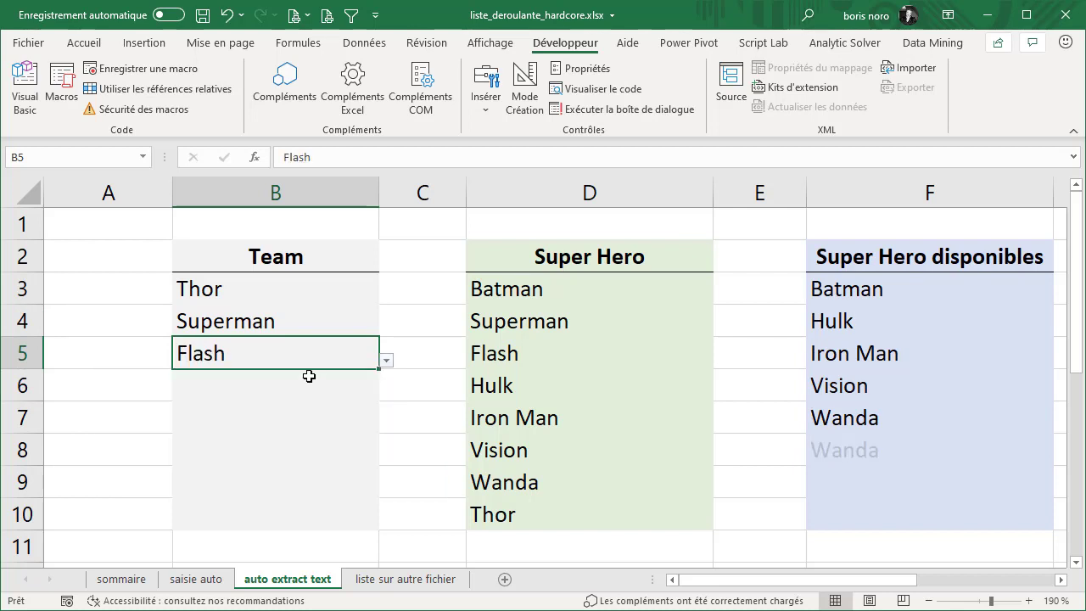
{"action": "left_click", "coordinate": [308, 376]}
{"action": "left_click", "coordinate": [388, 394]}
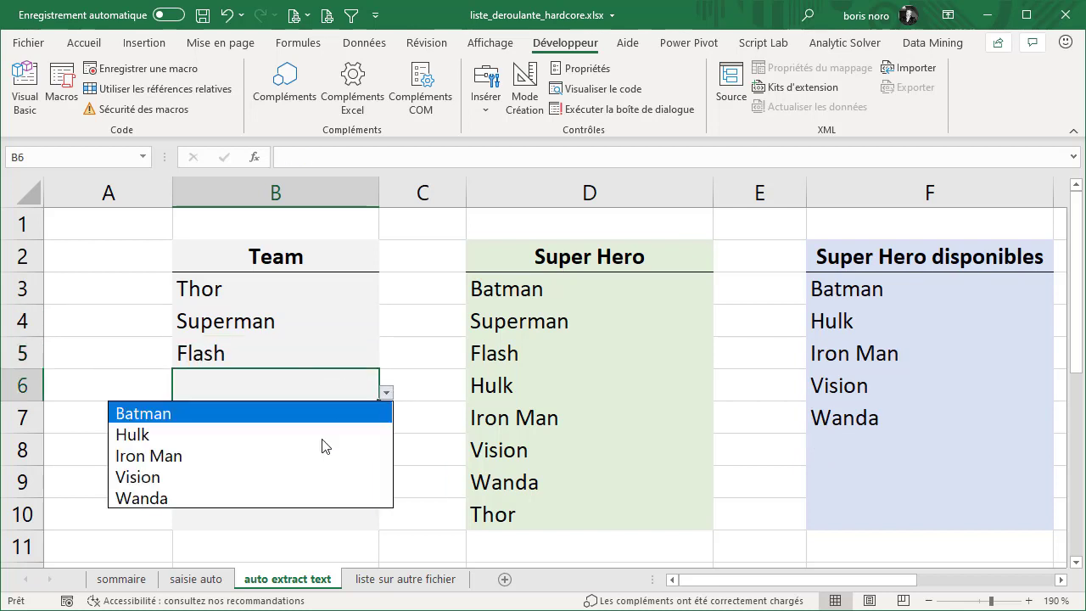
{"action": "left_click", "coordinate": [322, 437]}
{"action": "left_click", "coordinate": [776, 443]}
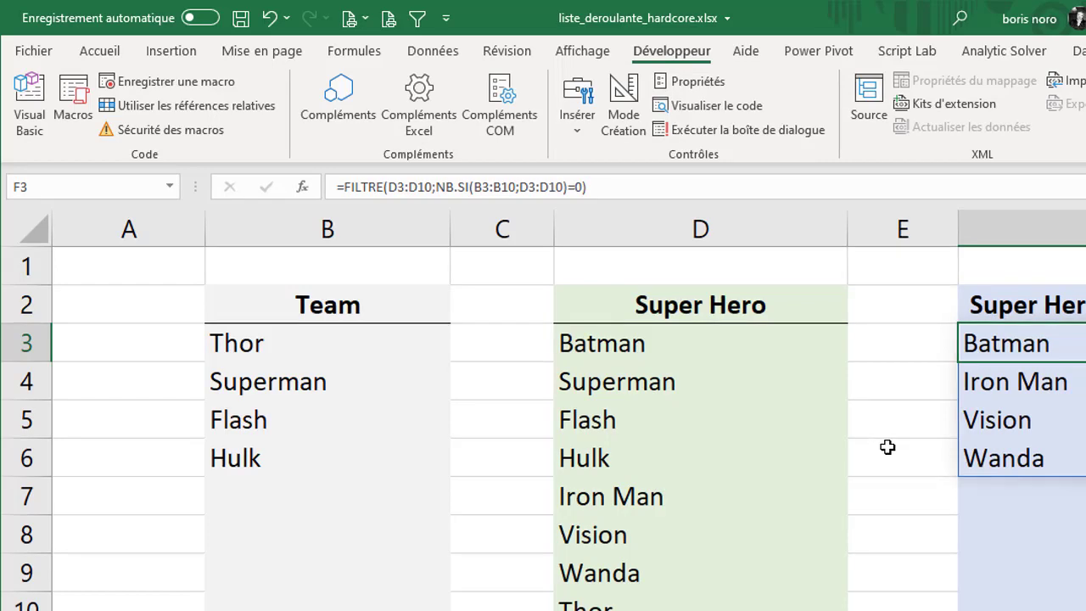
Clear the FILTRE formula in F3 and examine the second Super Hero list D15:D22 and Team entries B15:B17
{"action": "key", "text": "Delete"}
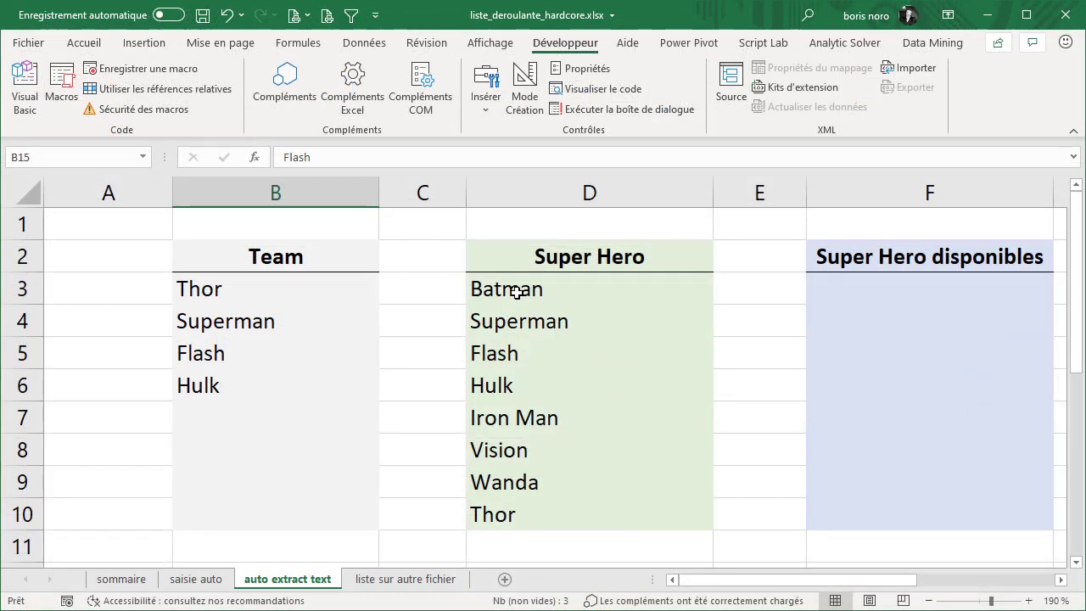
{"action": "scroll", "coordinate": [614, 348], "scroll_direction": "down", "scroll_amount": 3}
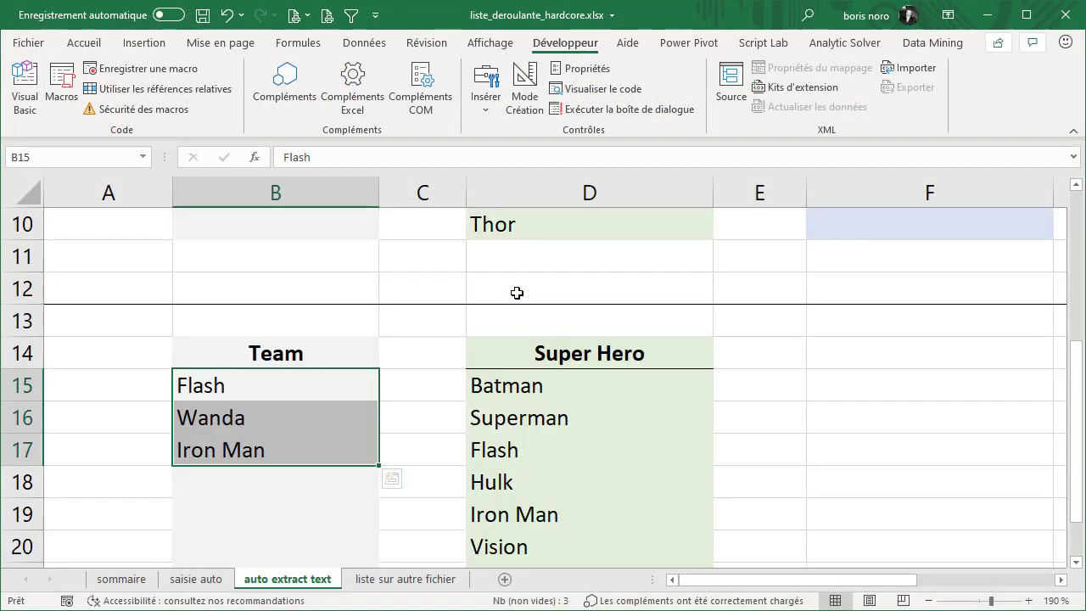
{"action": "scroll", "coordinate": [517, 292], "scroll_direction": "down", "scroll_amount": 1}
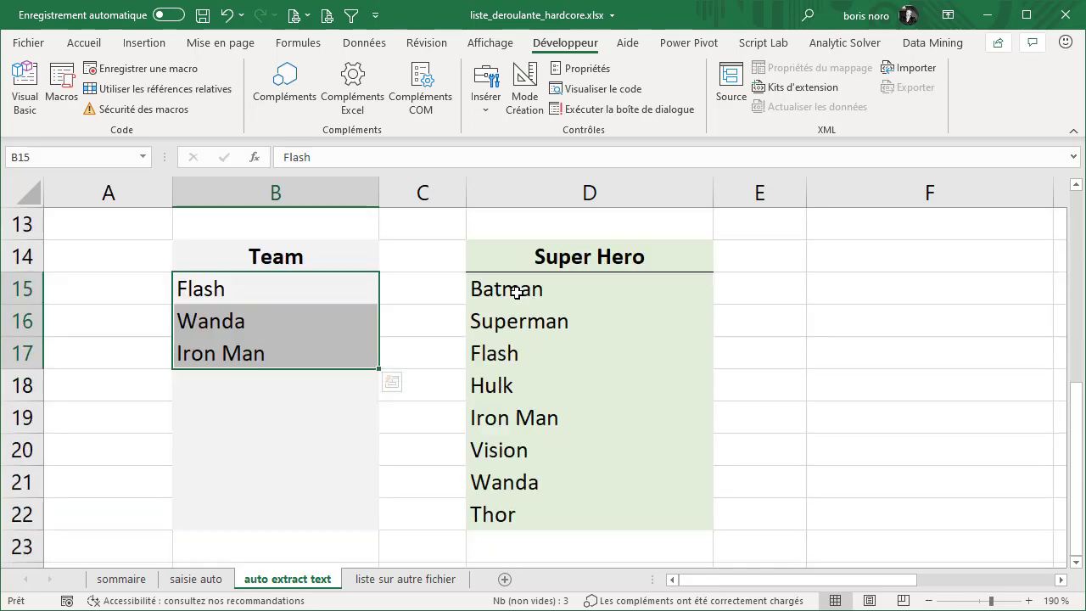
{"action": "left_click", "coordinate": [608, 288]}
{"action": "left_click_drag", "start_coordinate": [605, 344], "coordinate": [594, 506]}
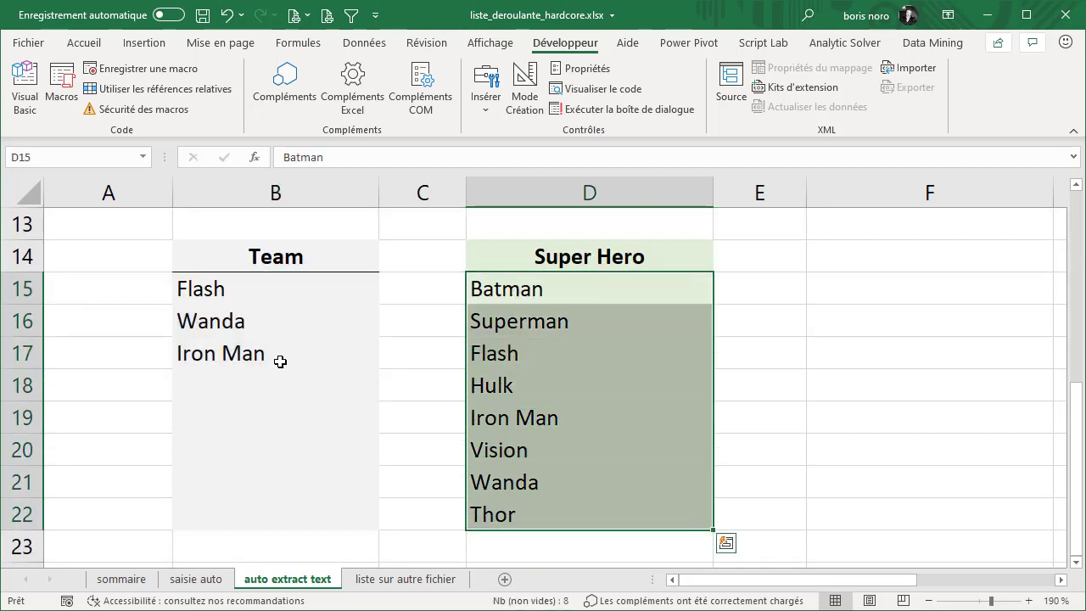
{"action": "left_click_drag", "start_coordinate": [261, 284], "coordinate": [264, 353]}
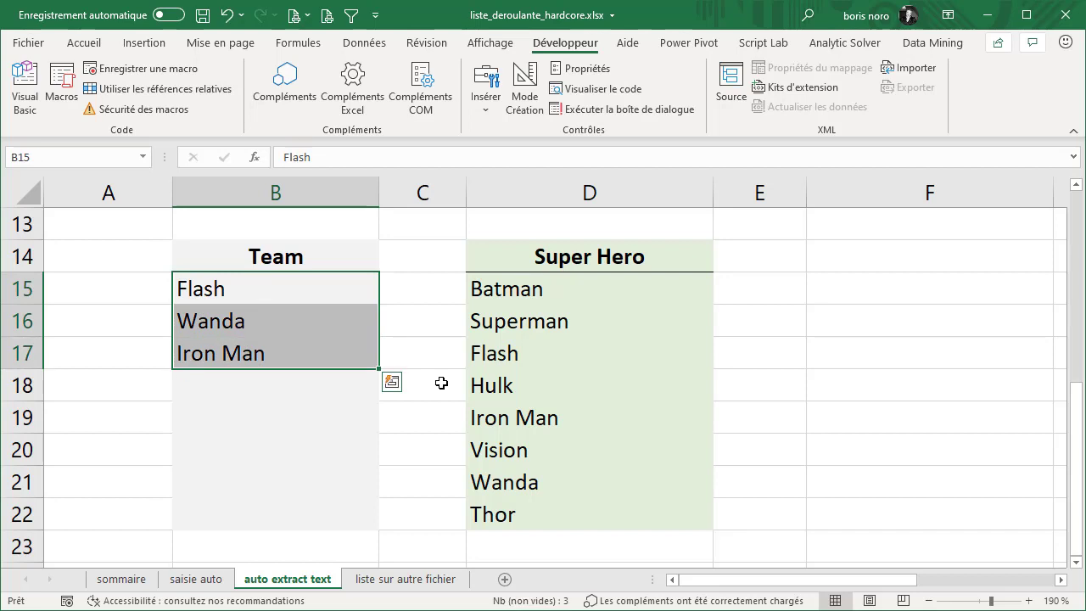
Enter =NB.SI(B15:B22;D15:D22) in F15 to count each Super Hero's occurrences in the Team list
{"action": "left_click", "coordinate": [853, 289]}
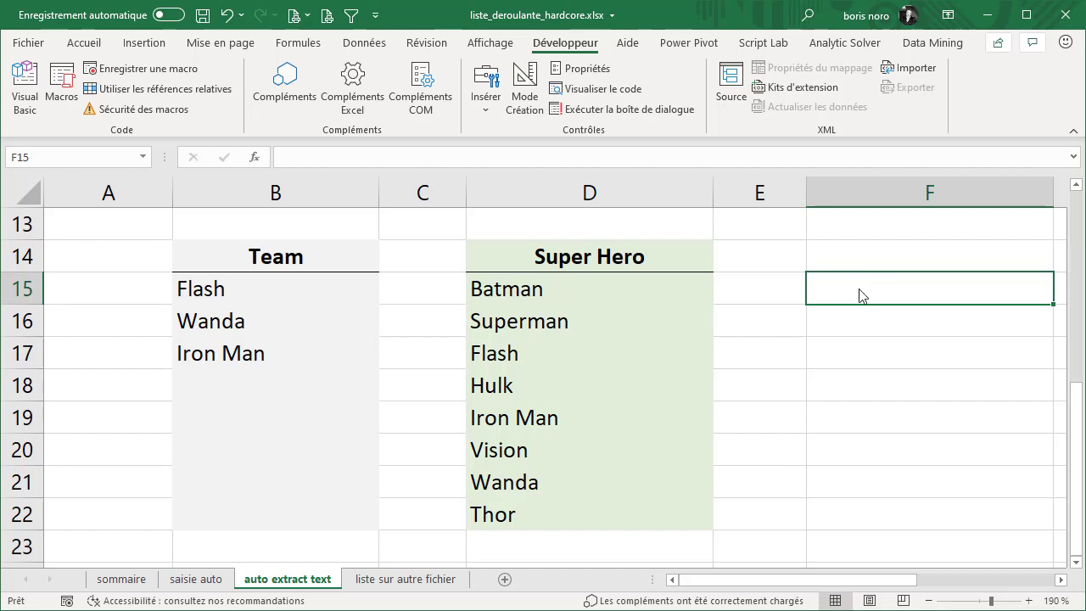
{"action": "type", "text": "=nb"}
{"action": "double_click", "coordinate": [865, 416]}
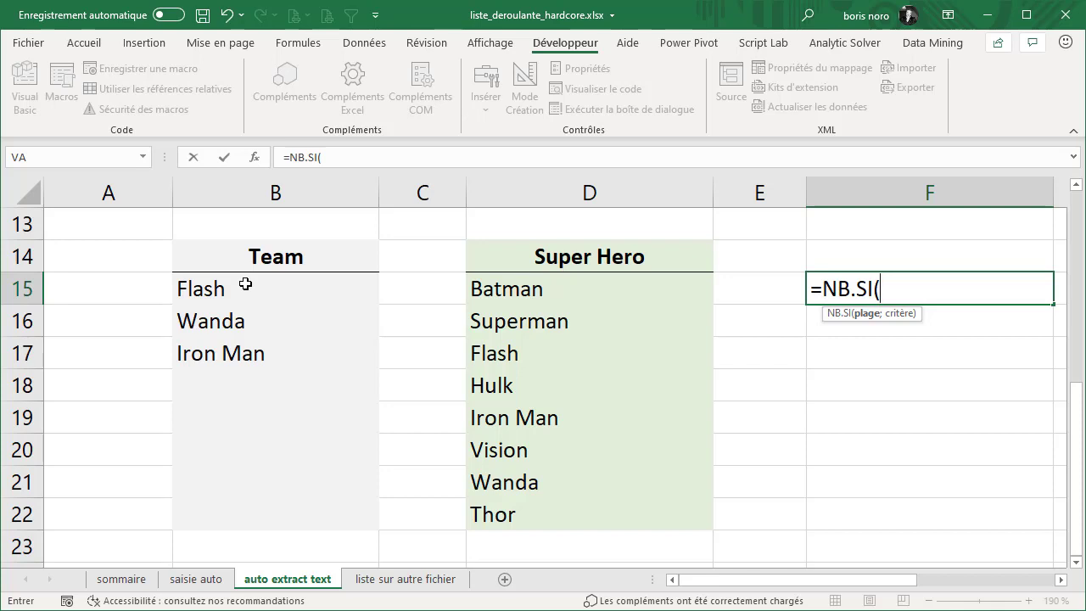
{"action": "left_click_drag", "start_coordinate": [245, 284], "coordinate": [233, 515]}
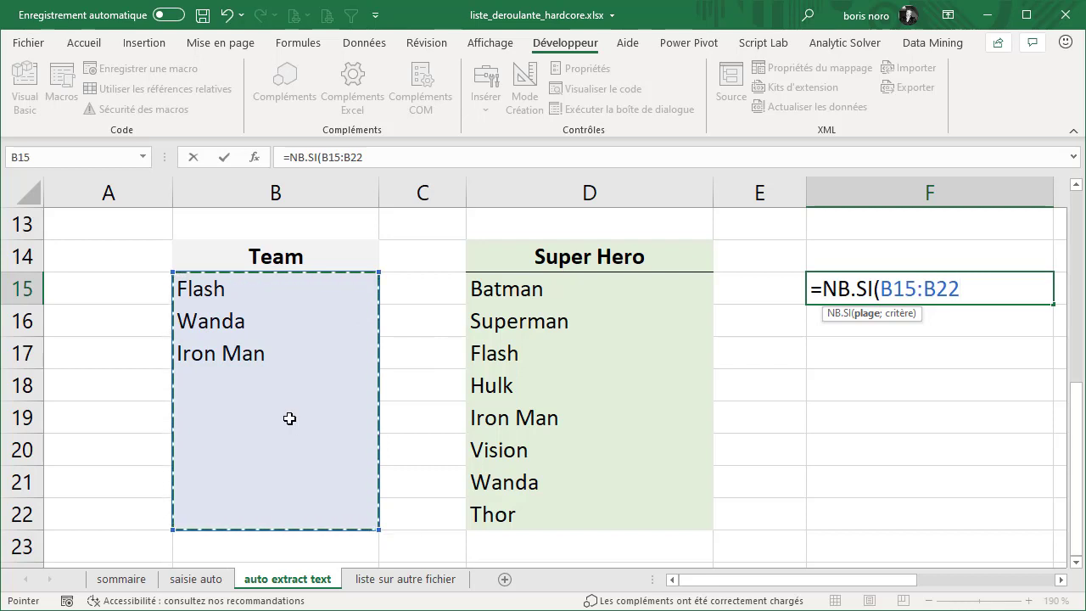
{"action": "type", "text": ";"}
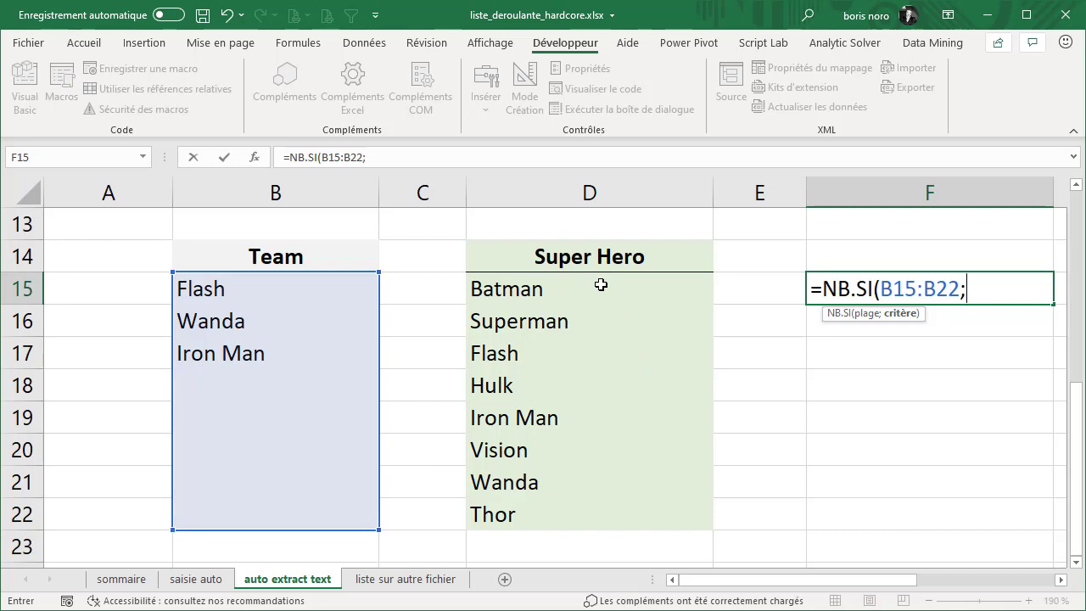
{"action": "left_click_drag", "start_coordinate": [600, 286], "coordinate": [582, 507]}
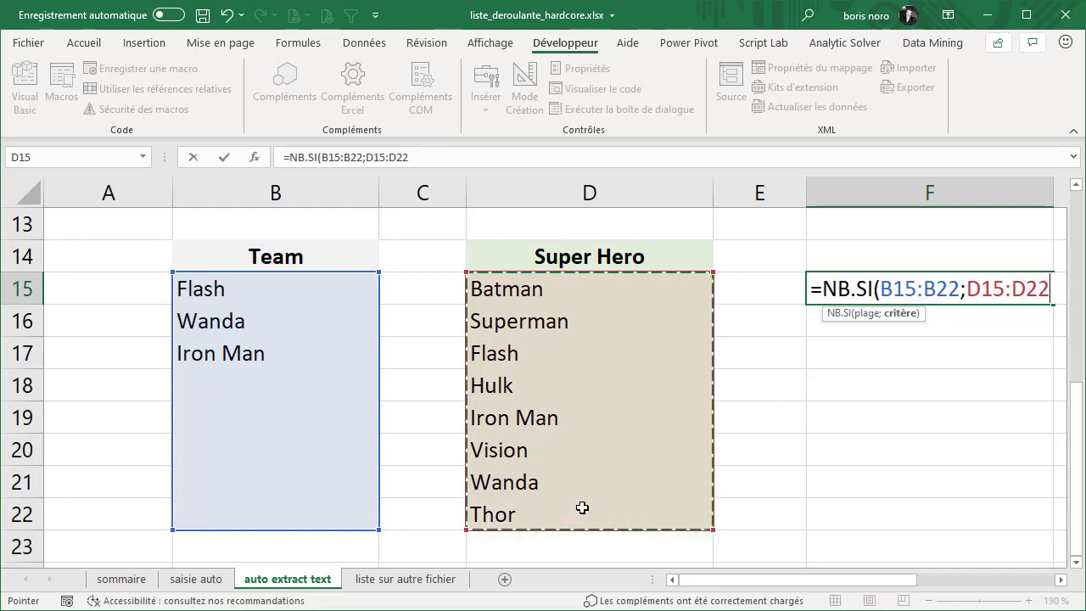
{"action": "type", "text": ")"}
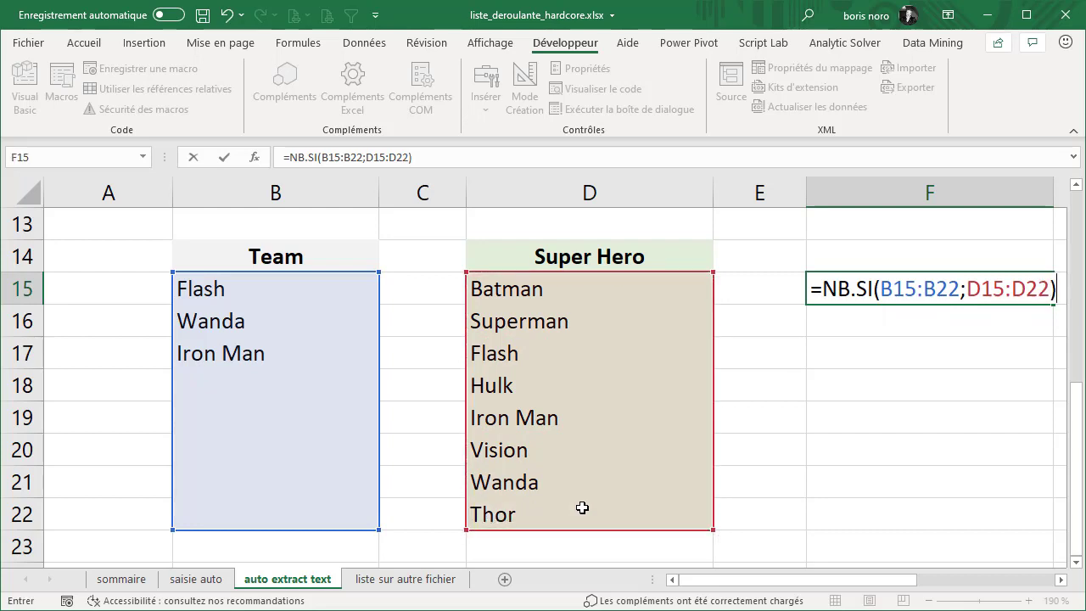
{"action": "key", "text": "Return"}
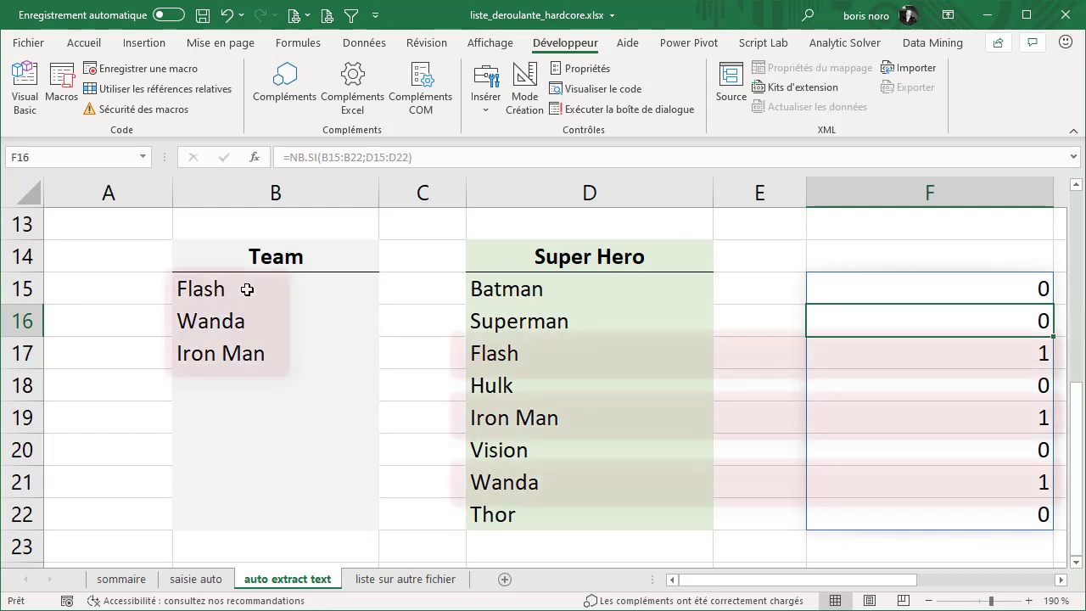
Compare the Team names Flash, Iron Man and Wanda with their NB.SI counts and inspect the spilled range from F15
{"action": "left_click", "coordinate": [236, 289]}
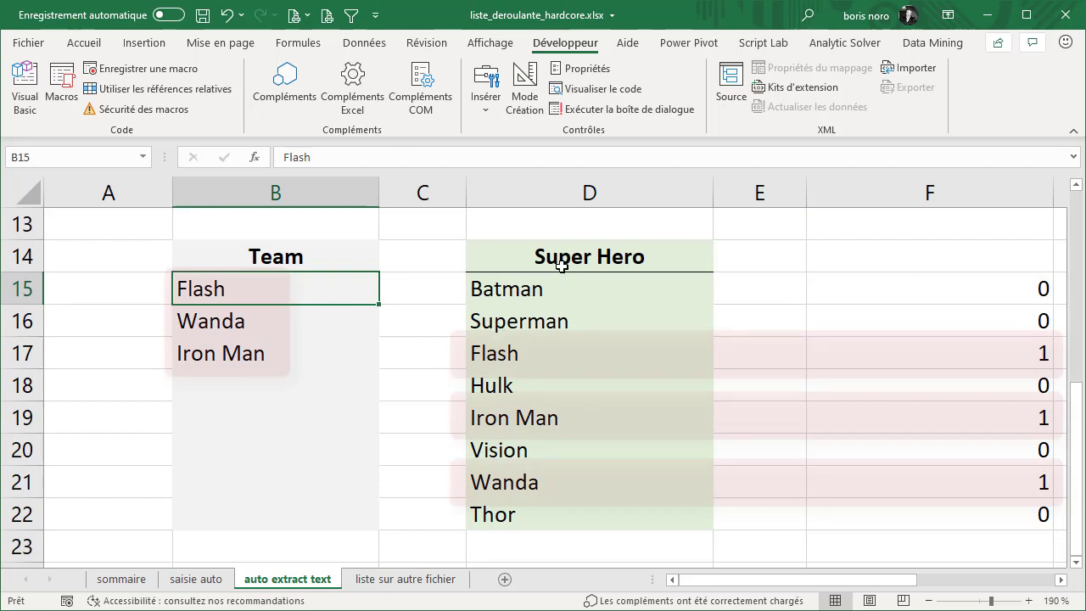
{"action": "left_click", "coordinate": [510, 355]}
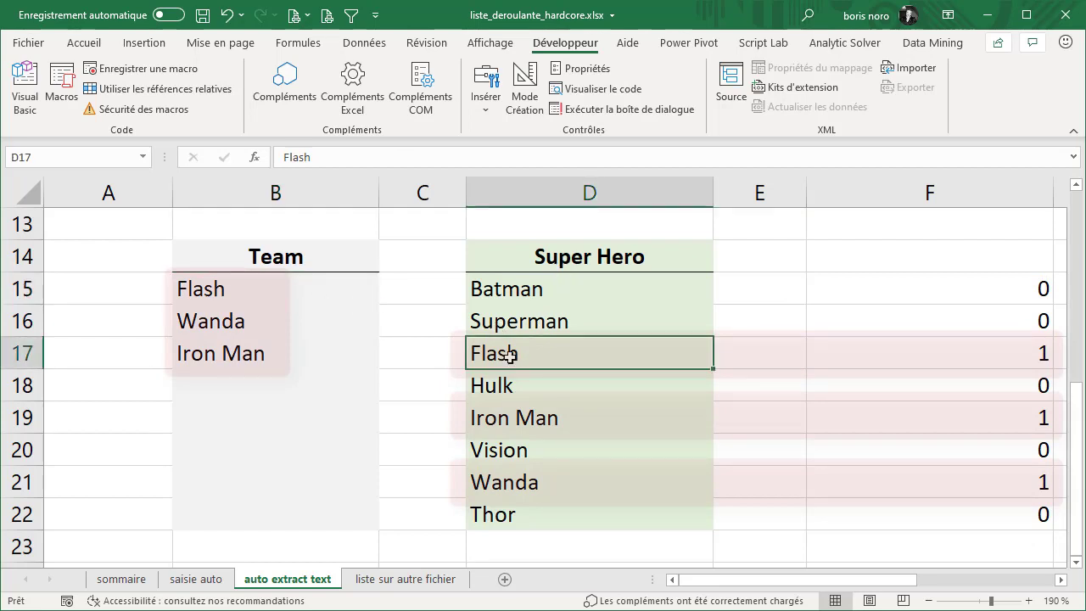
{"action": "left_click_drag", "start_coordinate": [510, 355], "coordinate": [905, 359]}
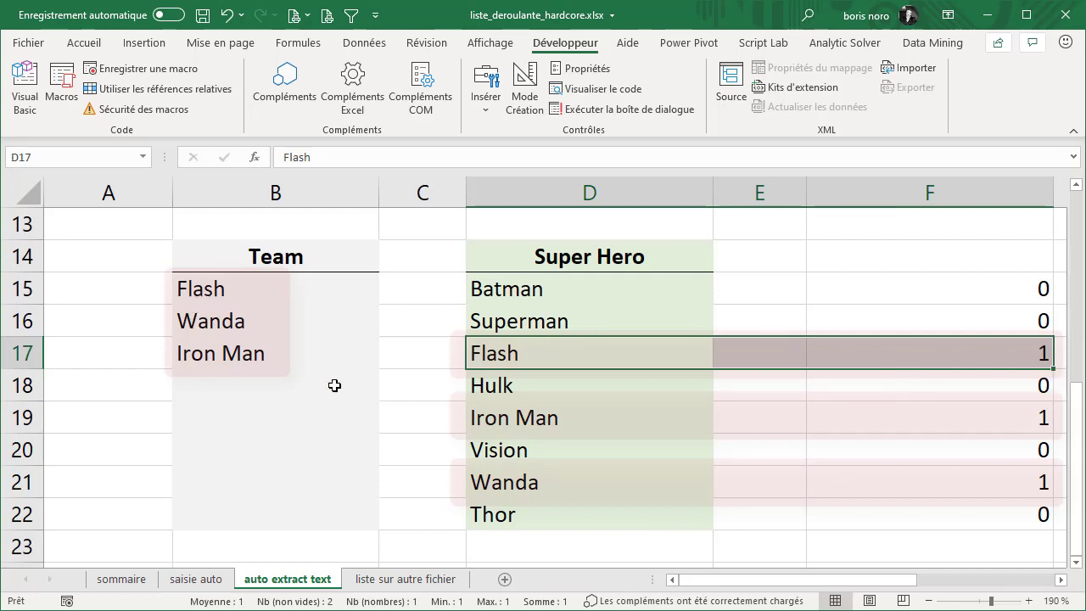
{"action": "left_click_drag", "start_coordinate": [509, 419], "coordinate": [838, 424]}
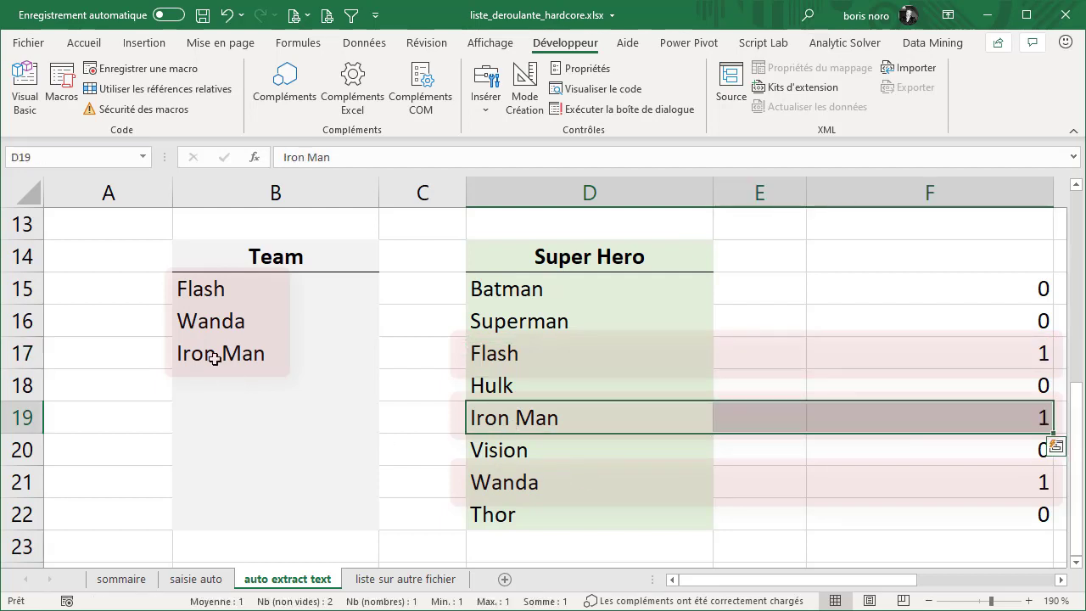
{"action": "left_click_drag", "start_coordinate": [594, 495], "coordinate": [882, 502]}
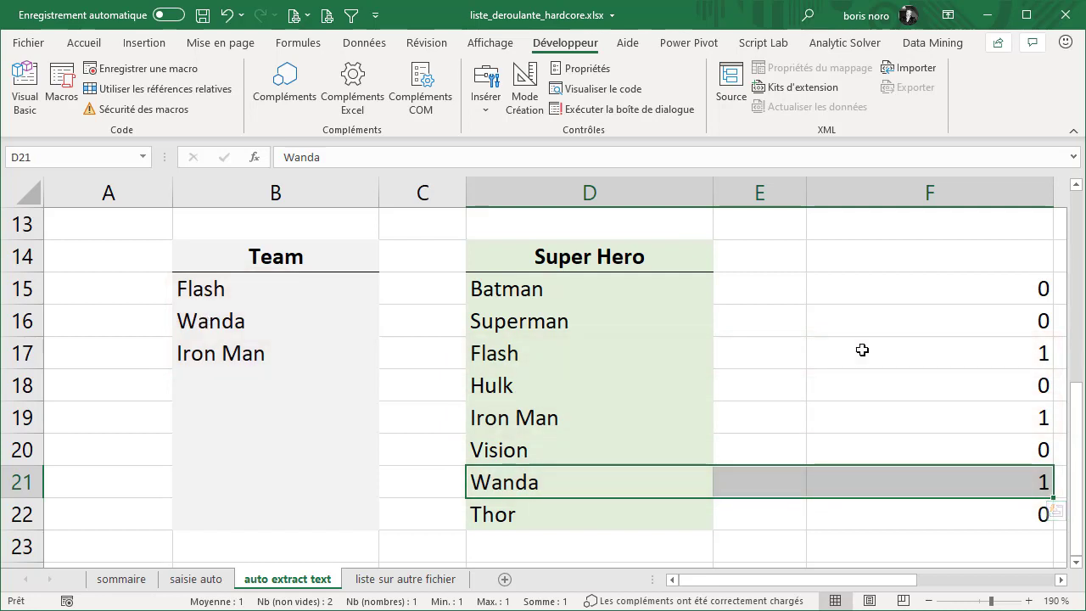
{"action": "left_click", "coordinate": [863, 298]}
{"action": "key", "text": "ctrl+shift+Down"}
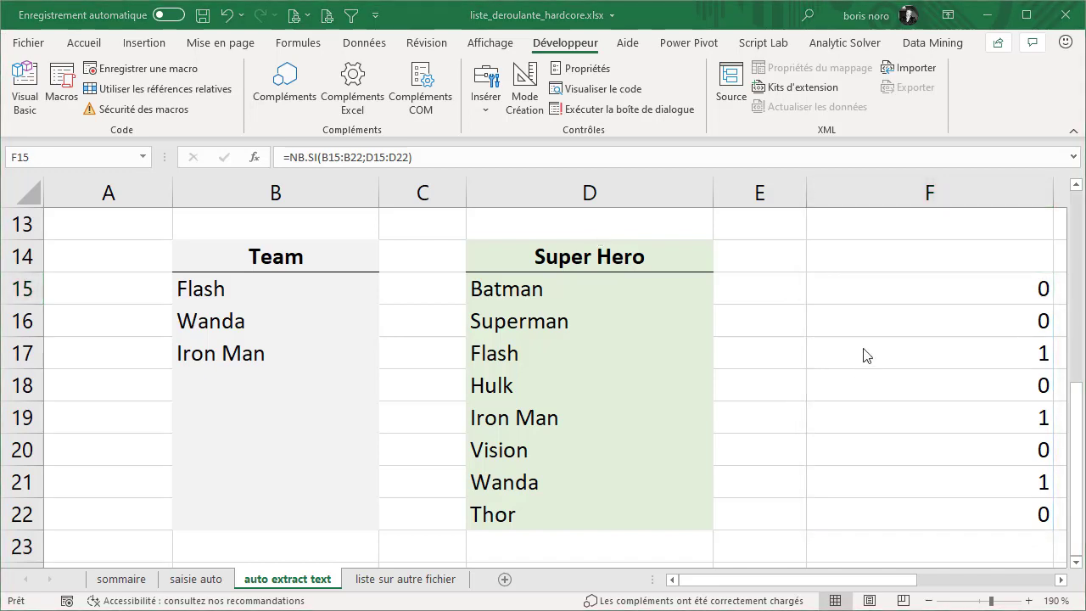
{"action": "left_click", "coordinate": [863, 352]}
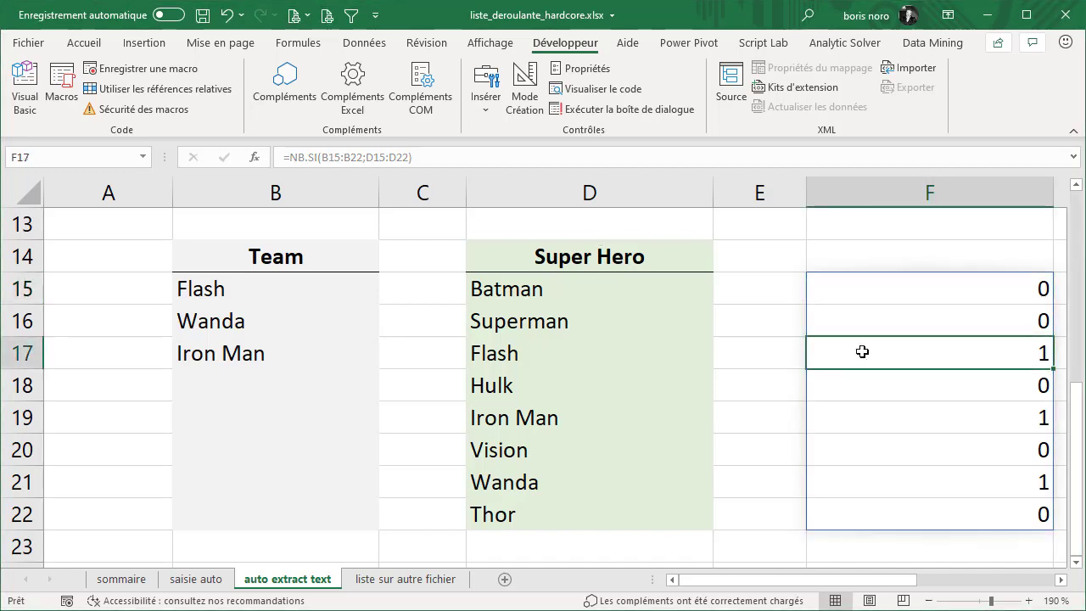
Enter =FILTRE(D3:D10;NB.SI(B3:B10;D3:D10)=0) in F3 to extract the heroes not yet in the Team
{"action": "left_click", "coordinate": [850, 288]}
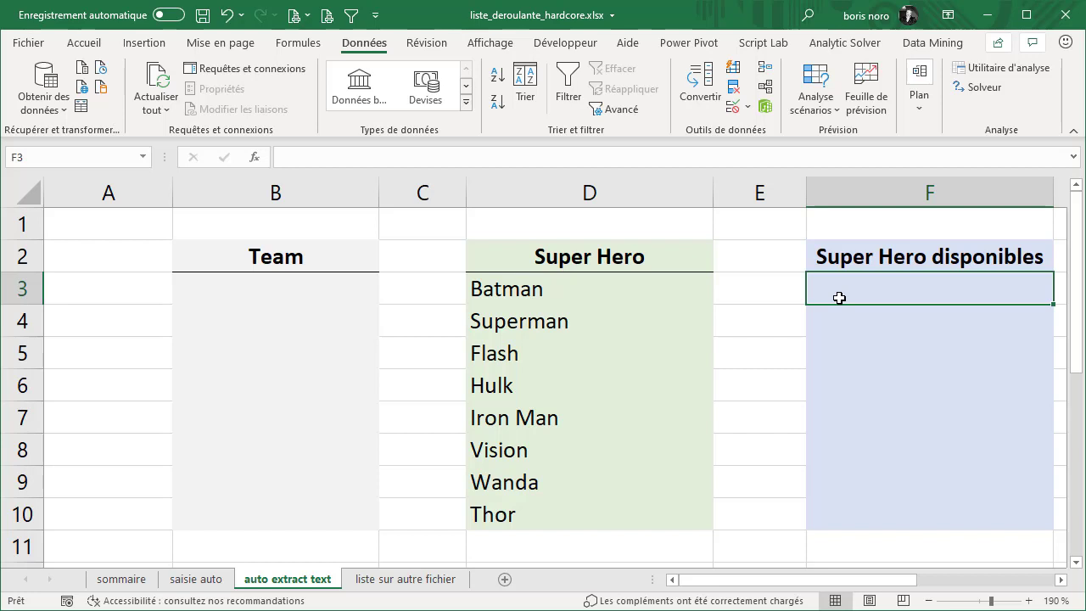
{"action": "type", "text": "=FILTRE("}
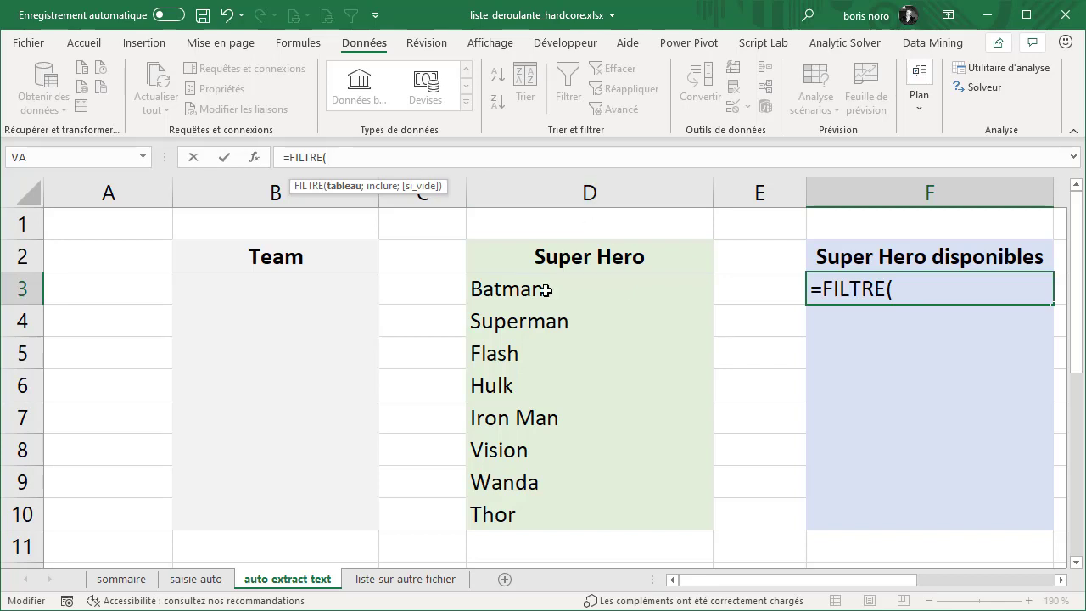
{"action": "left_click_drag", "start_coordinate": [546, 290], "coordinate": [543, 512]}
{"action": "type", "text": ";"}
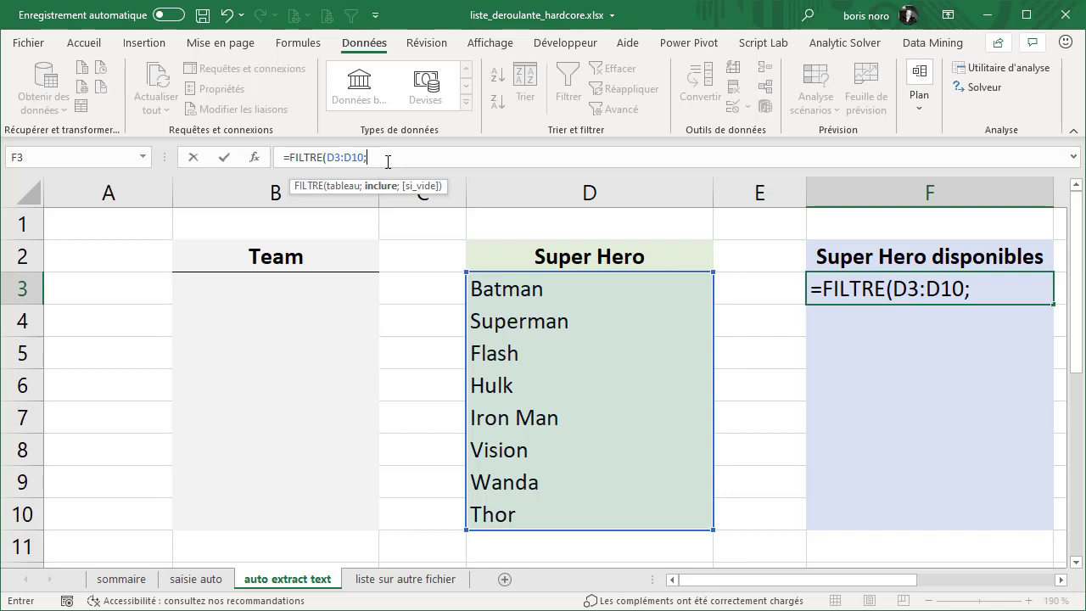
{"action": "type", "text": "nb"}
{"action": "double_click", "coordinate": [411, 304]}
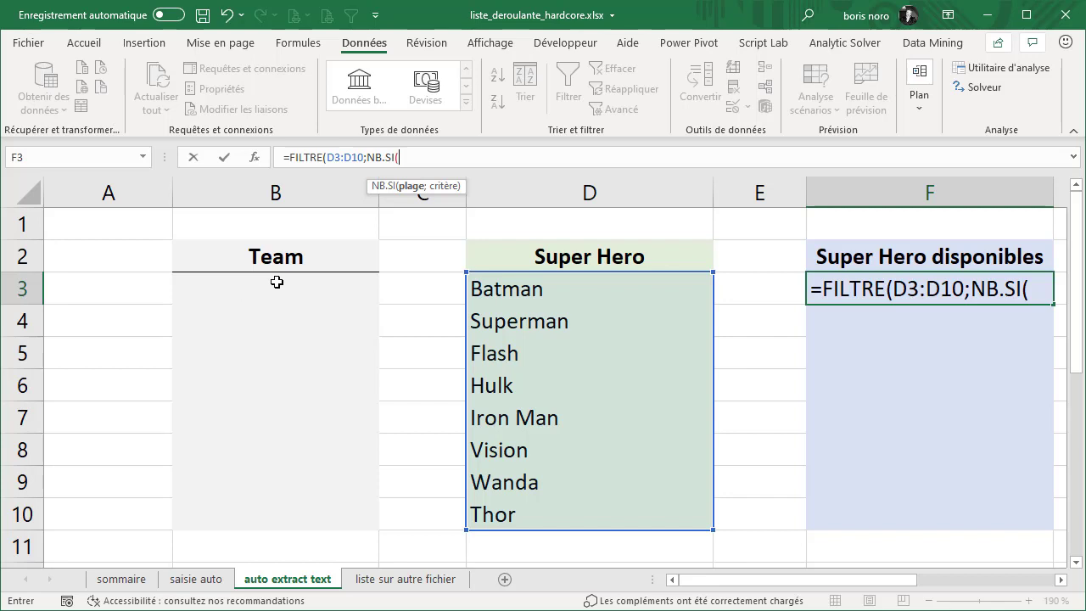
{"action": "left_click_drag", "start_coordinate": [277, 281], "coordinate": [266, 506]}
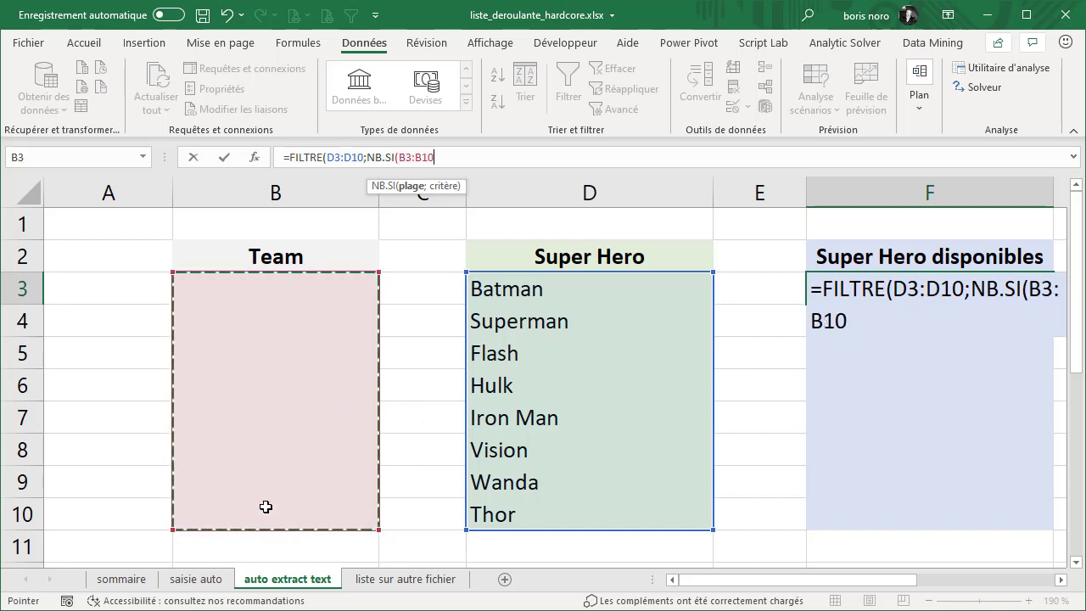
{"action": "type", "text": ";"}
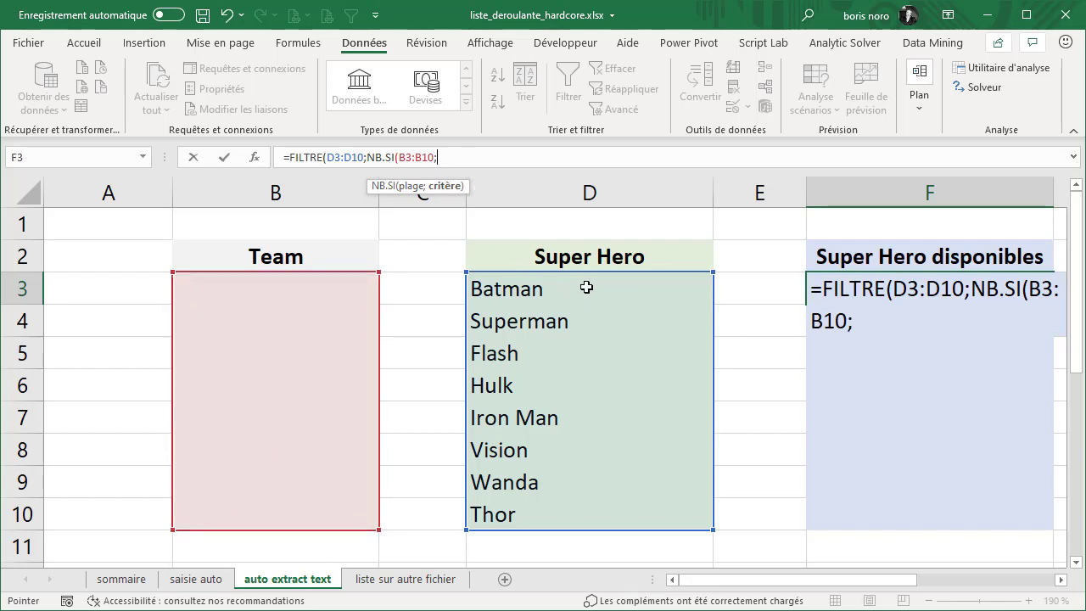
{"action": "left_click_drag", "start_coordinate": [587, 288], "coordinate": [557, 506]}
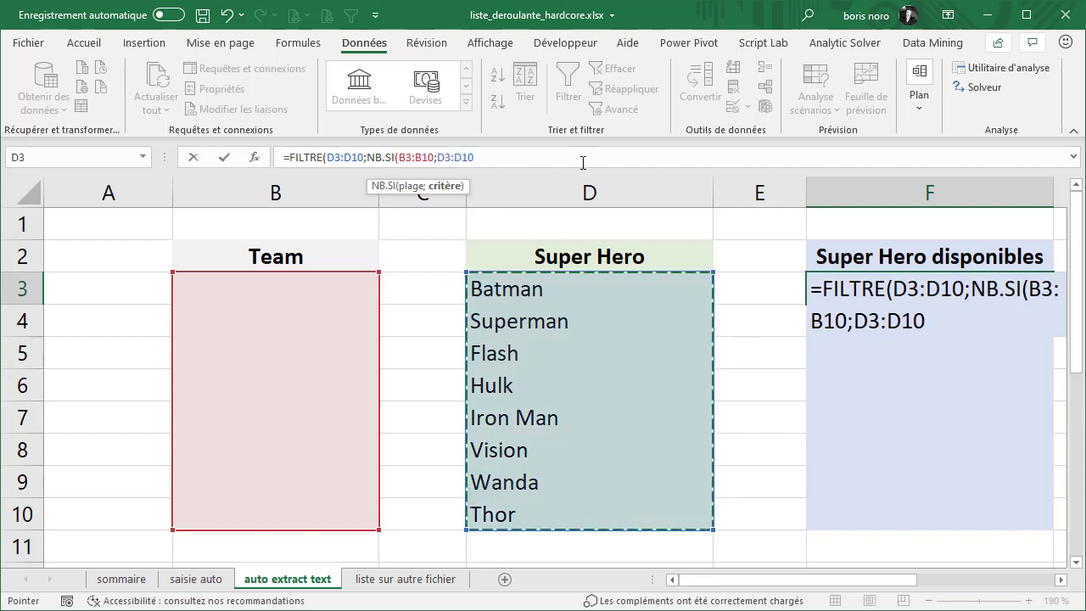
{"action": "type", "text": ")="}
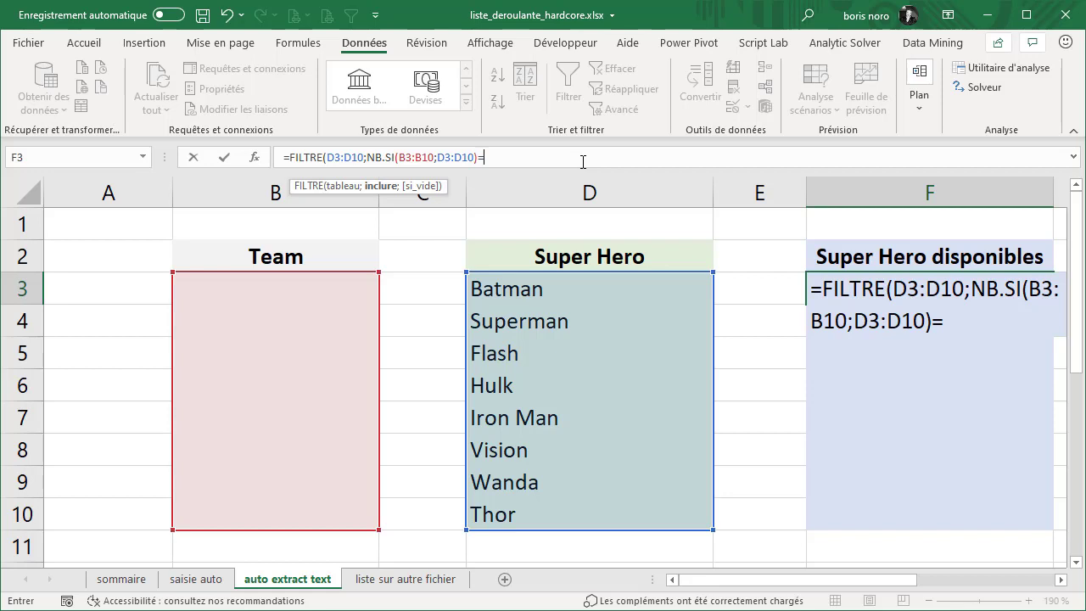
{"action": "type", "text": "0)"}
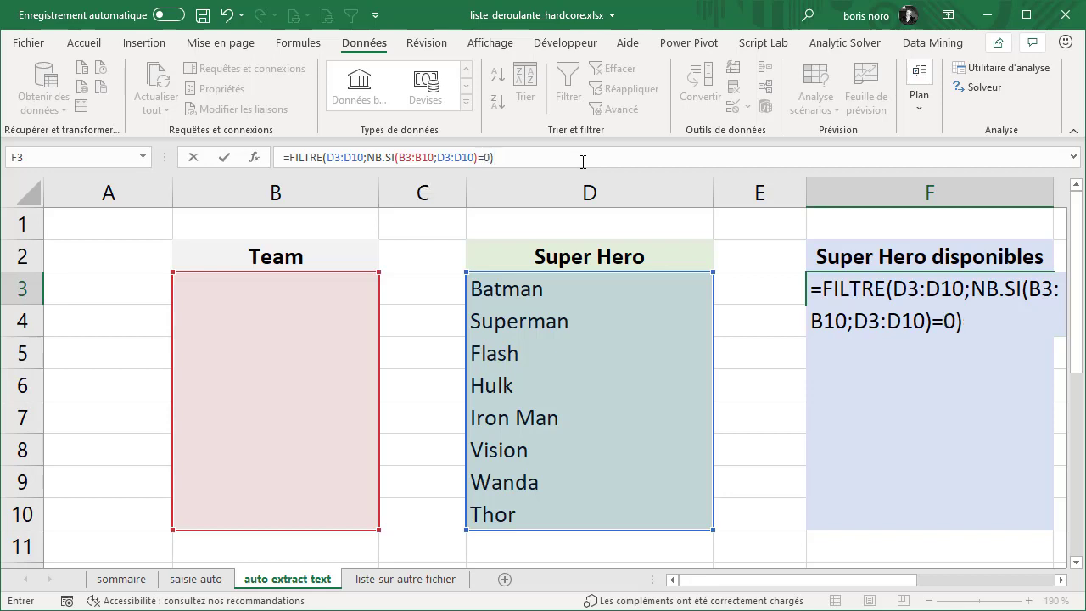
{"action": "key", "text": "Return"}
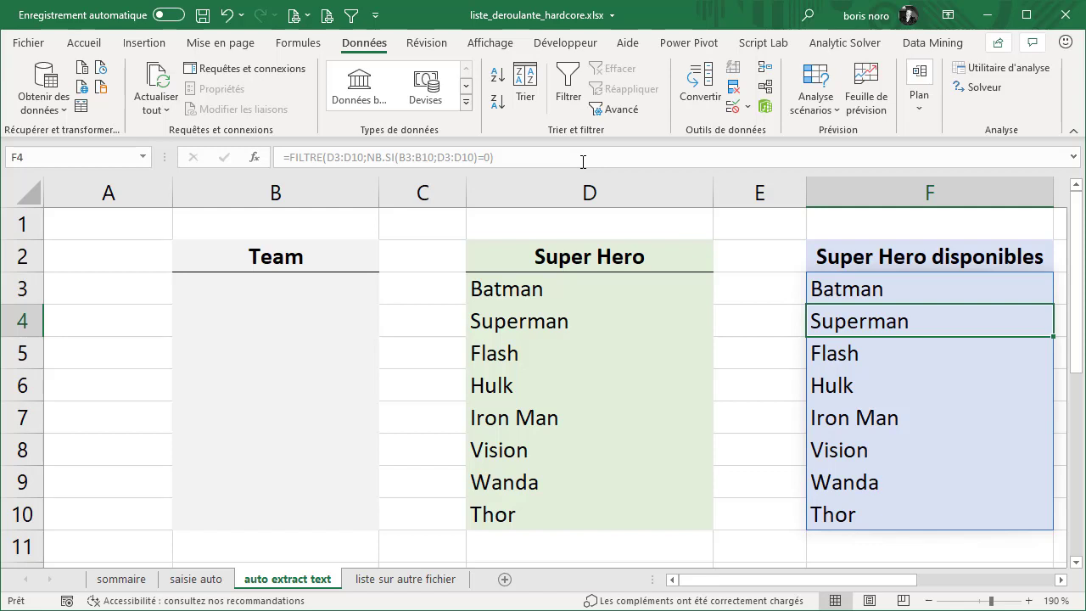
Apply list data validation to the Team cells B3:B10 with the source =$F$3#
{"action": "left_click_drag", "start_coordinate": [264, 289], "coordinate": [260, 499]}
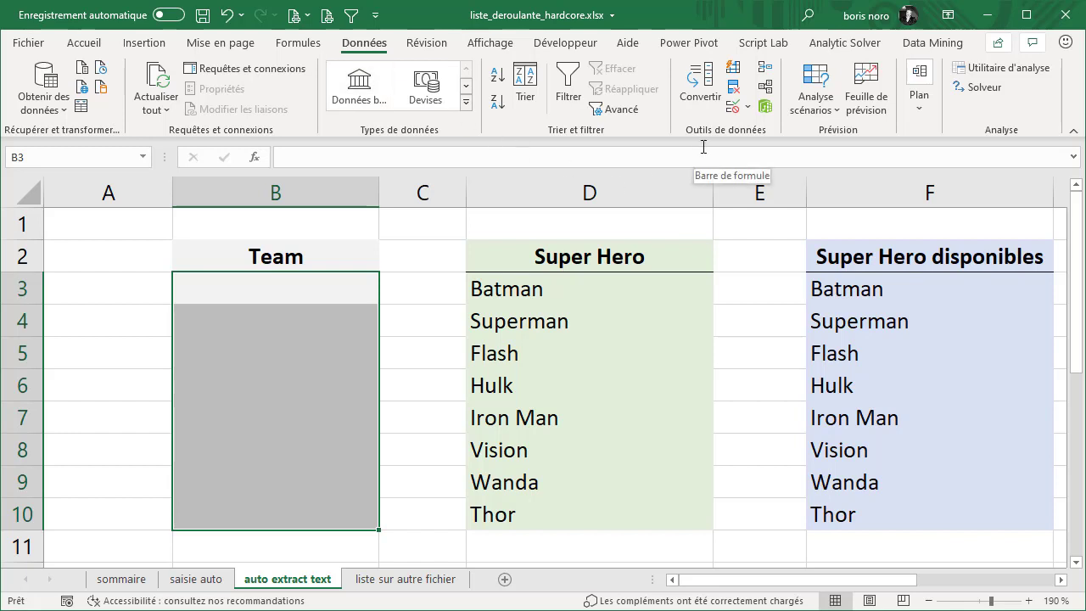
{"action": "left_click", "coordinate": [748, 117]}
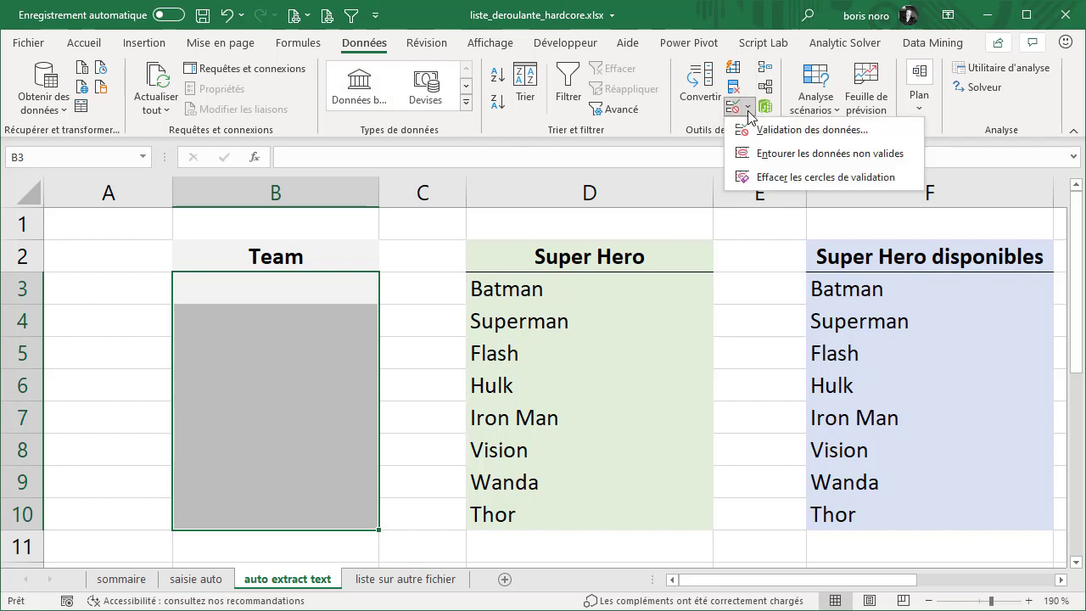
{"action": "left_click", "coordinate": [751, 131]}
{"action": "left_click_drag", "start_coordinate": [717, 203], "coordinate": [660, 220]}
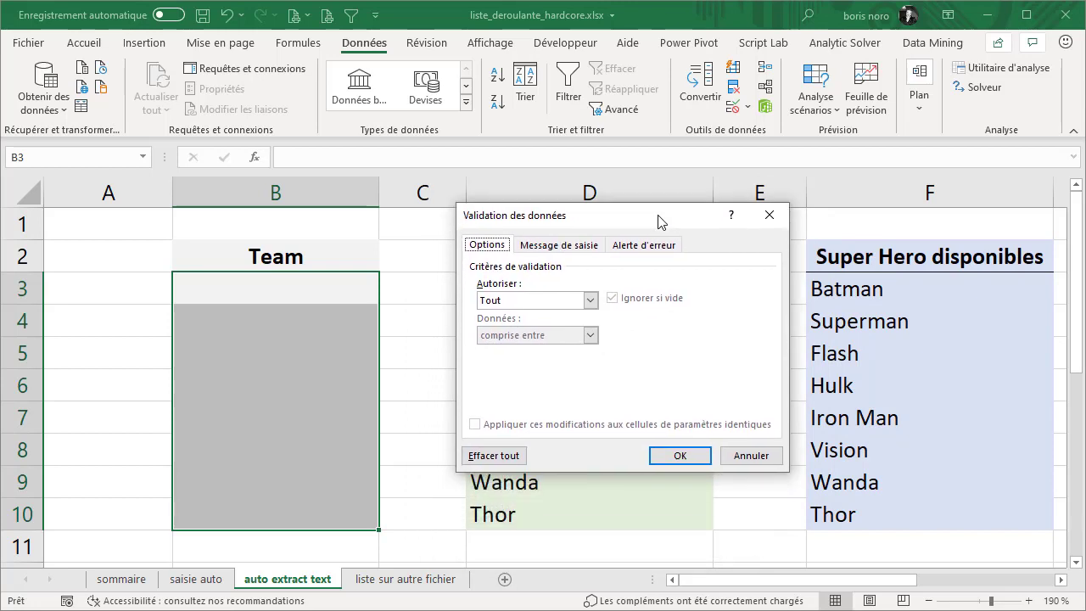
{"action": "left_click", "coordinate": [589, 300]}
{"action": "left_click", "coordinate": [544, 356]}
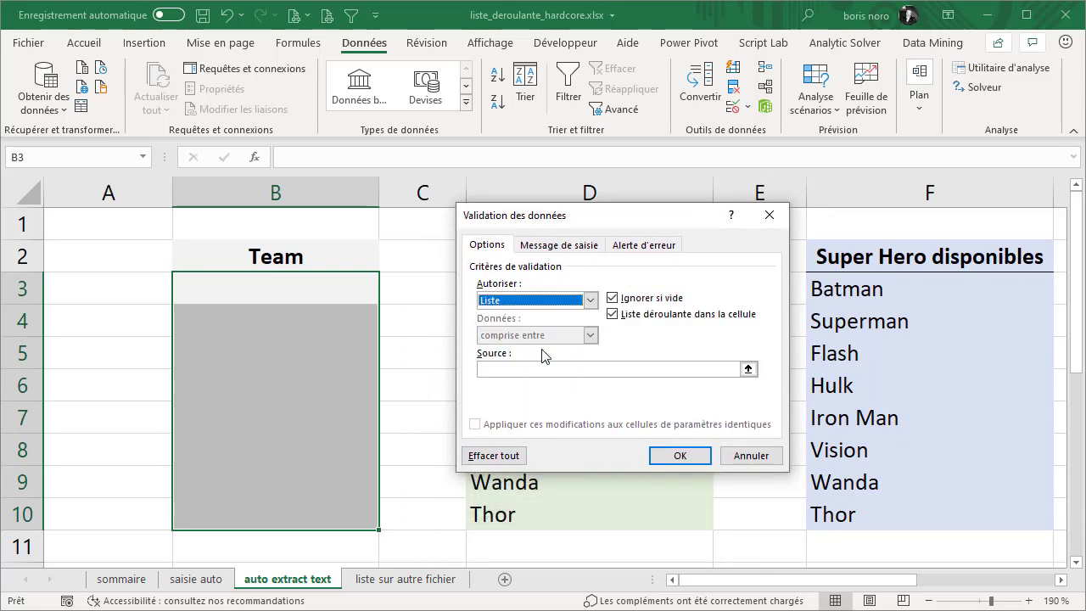
{"action": "left_click", "coordinate": [516, 369]}
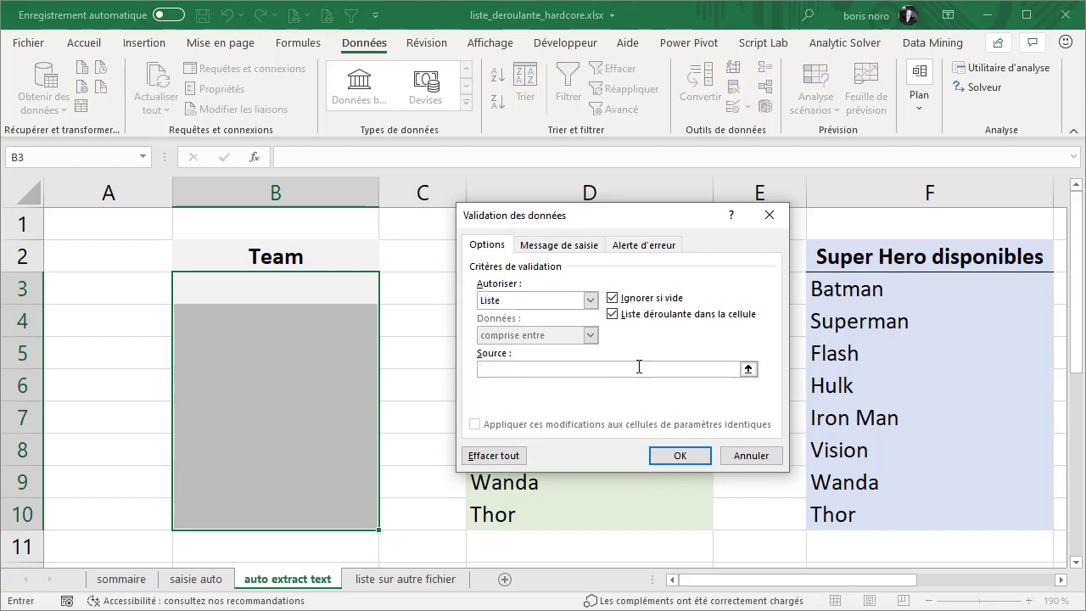
{"action": "left_click", "coordinate": [839, 290]}
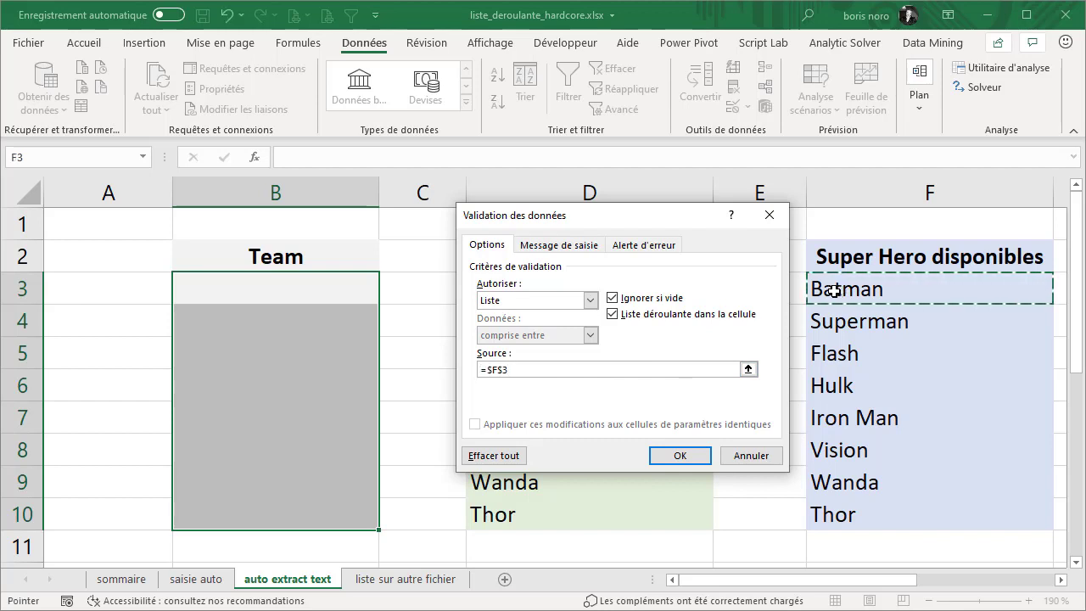
{"action": "type", "text": "#"}
Turn off the error alert for invalid entries and apply the validation to B3:B10
{"action": "left_click", "coordinate": [632, 248]}
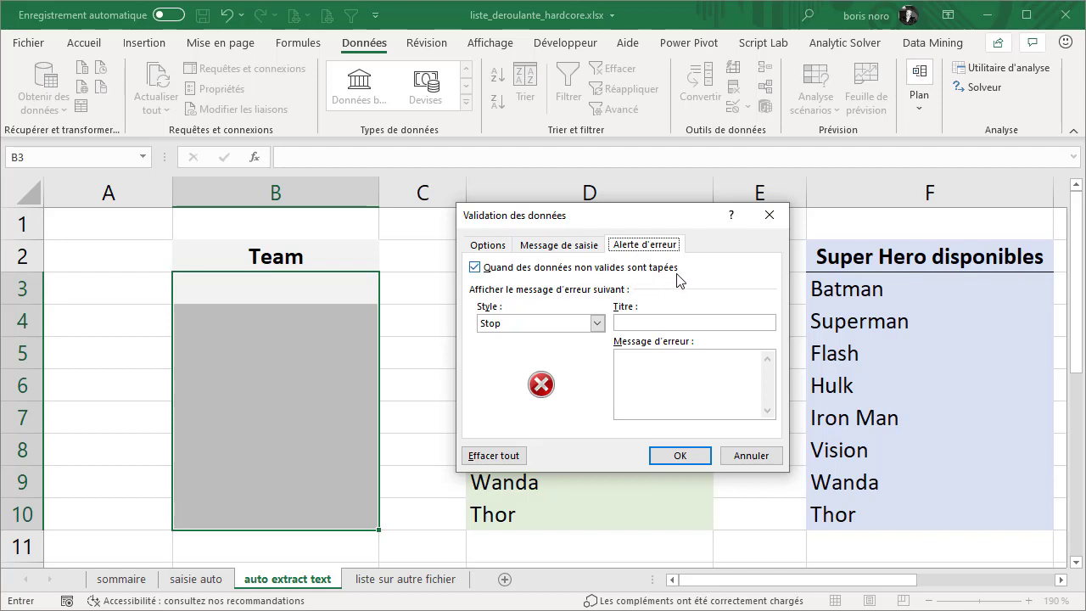
{"action": "left_click", "coordinate": [474, 267]}
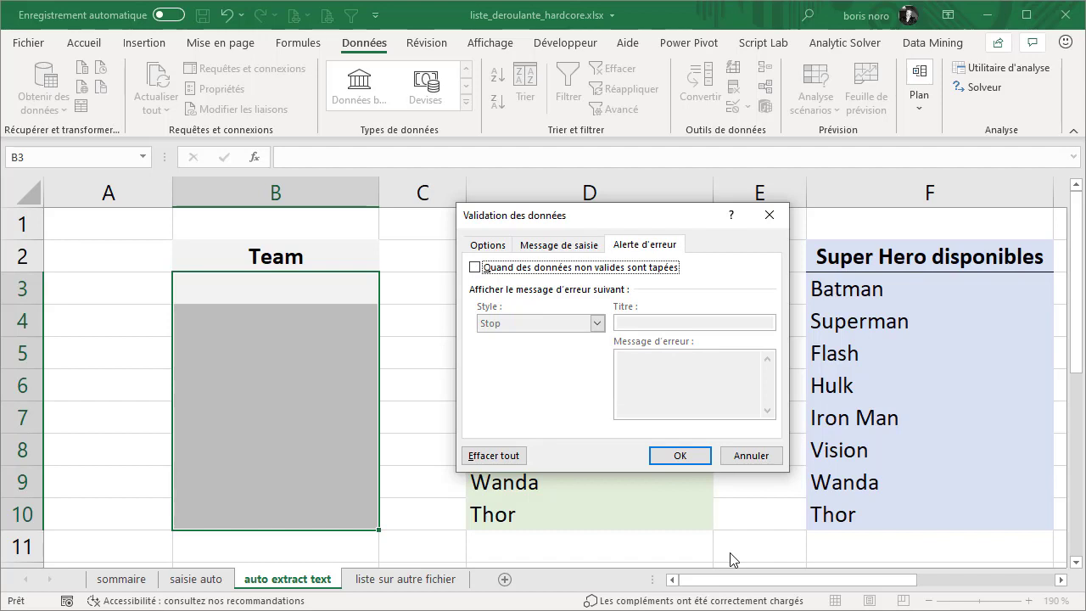
{"action": "left_click", "coordinate": [680, 457]}
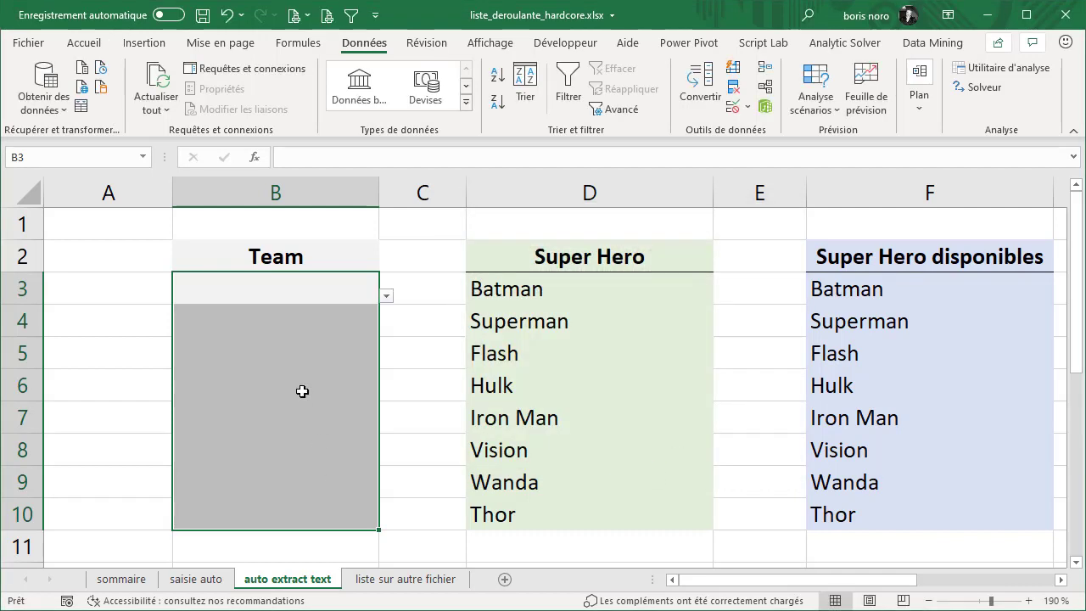
Choose Iron Man in B3 and Superman in B4 from the Team drop-down lists
{"action": "left_click", "coordinate": [322, 289]}
{"action": "left_click", "coordinate": [386, 296]}
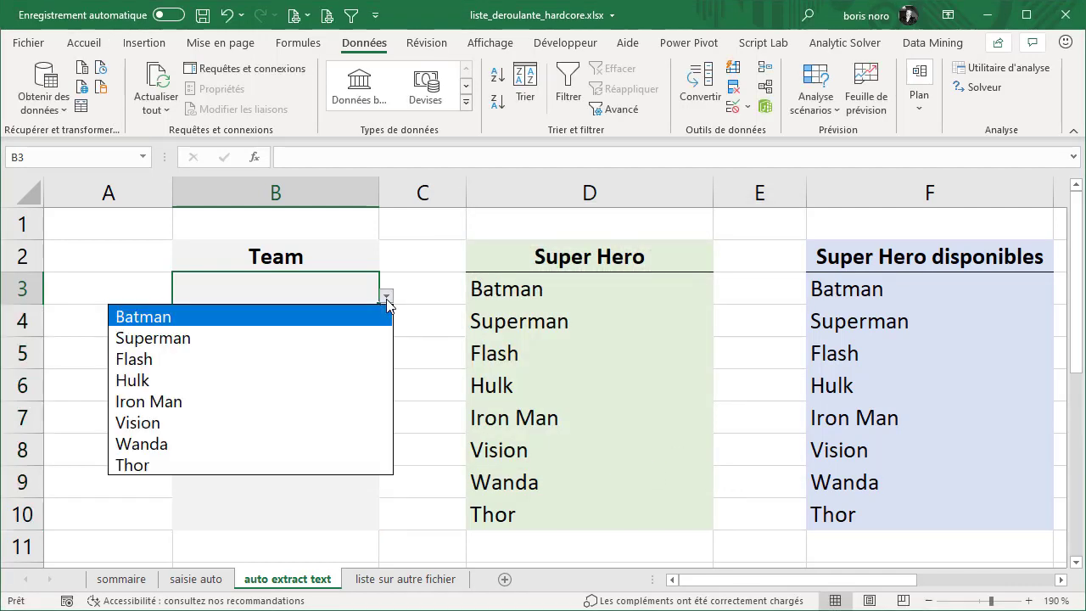
{"action": "left_click", "coordinate": [244, 407]}
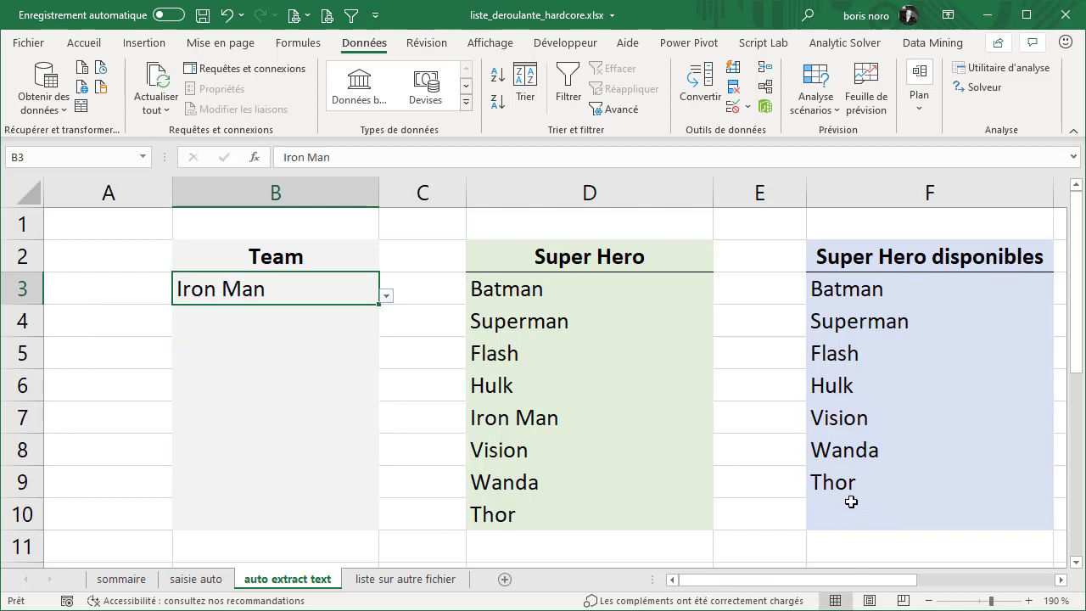
{"action": "left_click", "coordinate": [292, 321]}
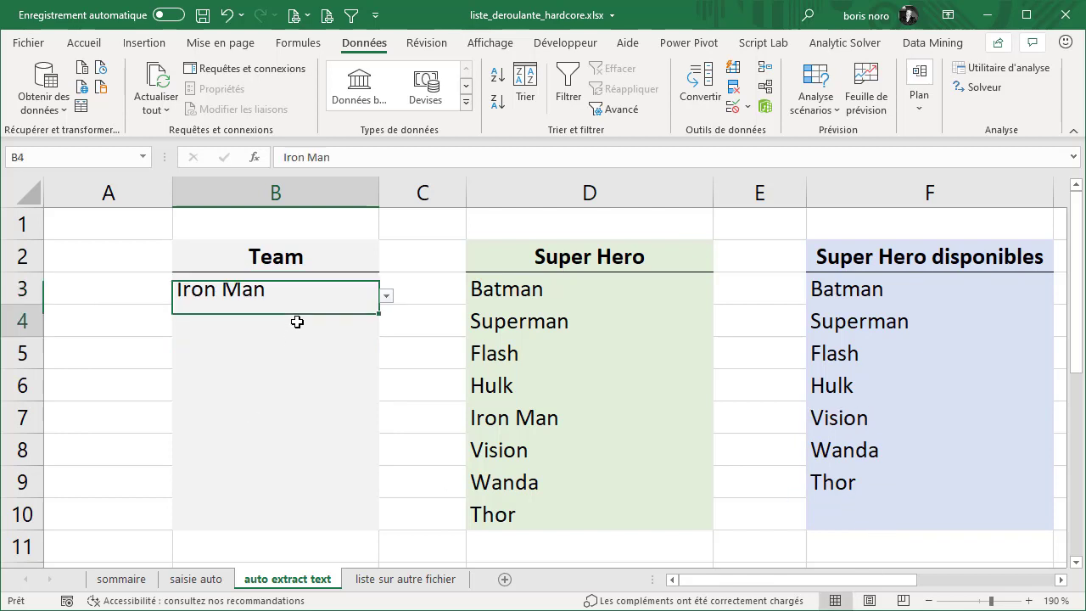
{"action": "left_click", "coordinate": [386, 330]}
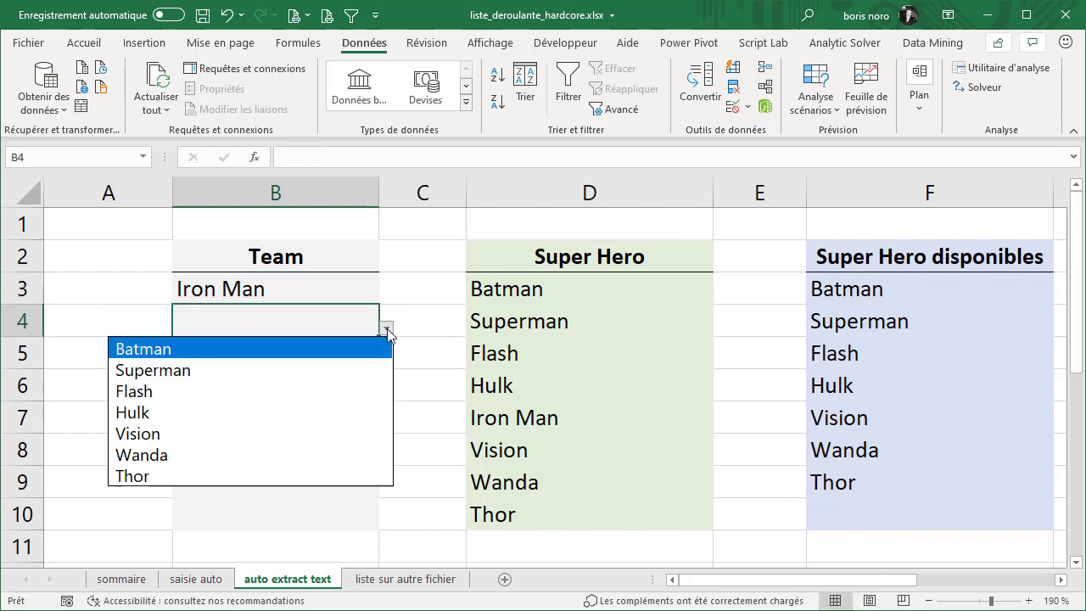
{"action": "left_click", "coordinate": [339, 369]}
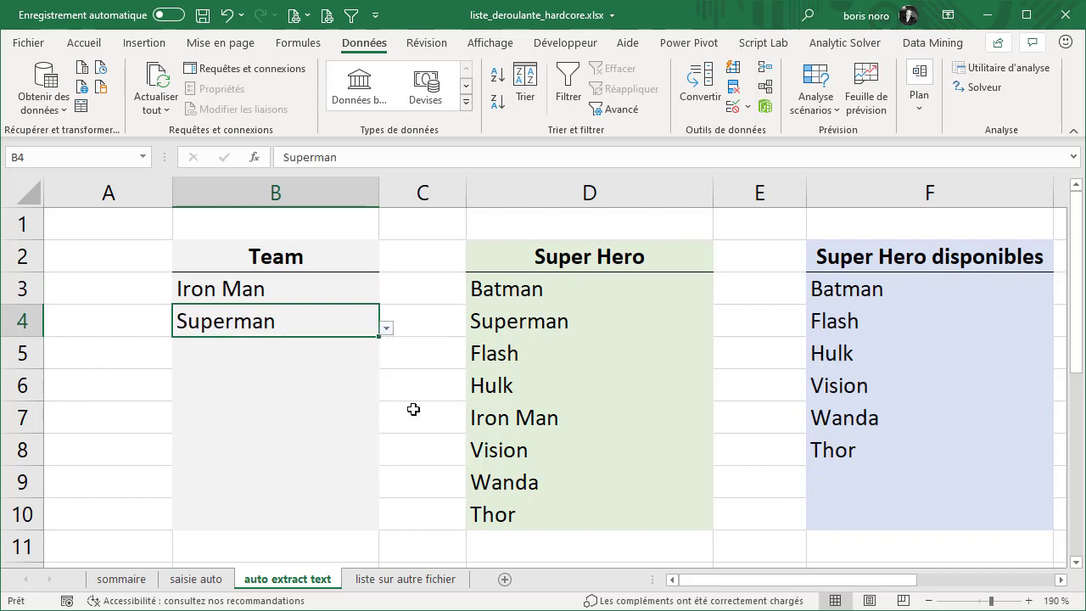
Choose Flash, Hulk and Vision from the drop-down lists in Team cells B5 to B7
{"action": "left_click", "coordinate": [351, 348]}
{"action": "left_click", "coordinate": [387, 363]}
{"action": "left_click", "coordinate": [340, 405]}
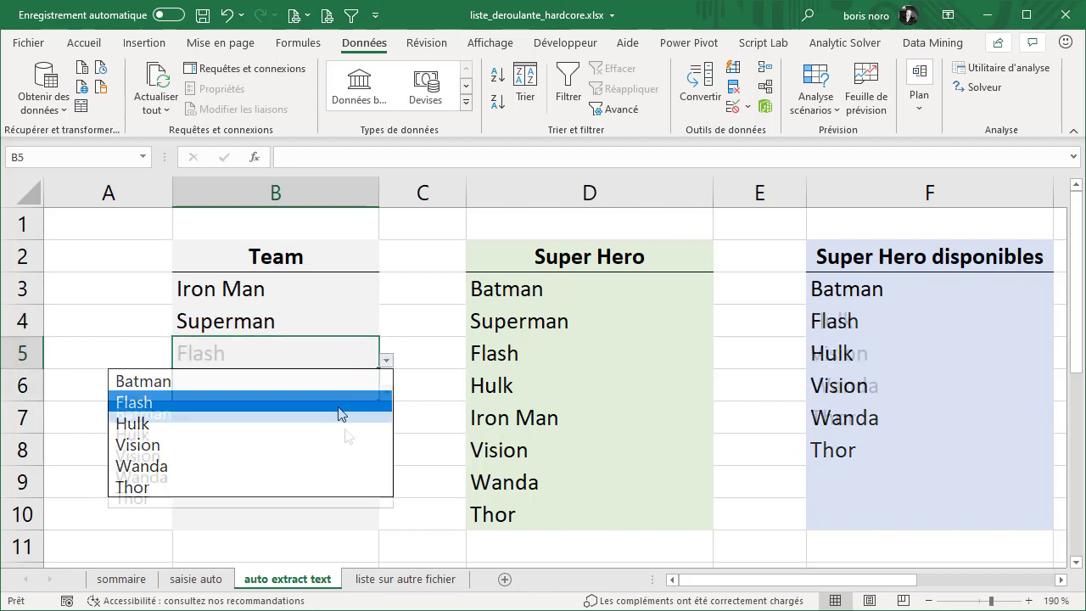
{"action": "left_click", "coordinate": [348, 388]}
{"action": "left_click", "coordinate": [387, 394]}
{"action": "left_click", "coordinate": [345, 433]}
{"action": "left_click", "coordinate": [337, 409]}
{"action": "left_click", "coordinate": [386, 426]}
{"action": "left_click", "coordinate": [346, 458]}
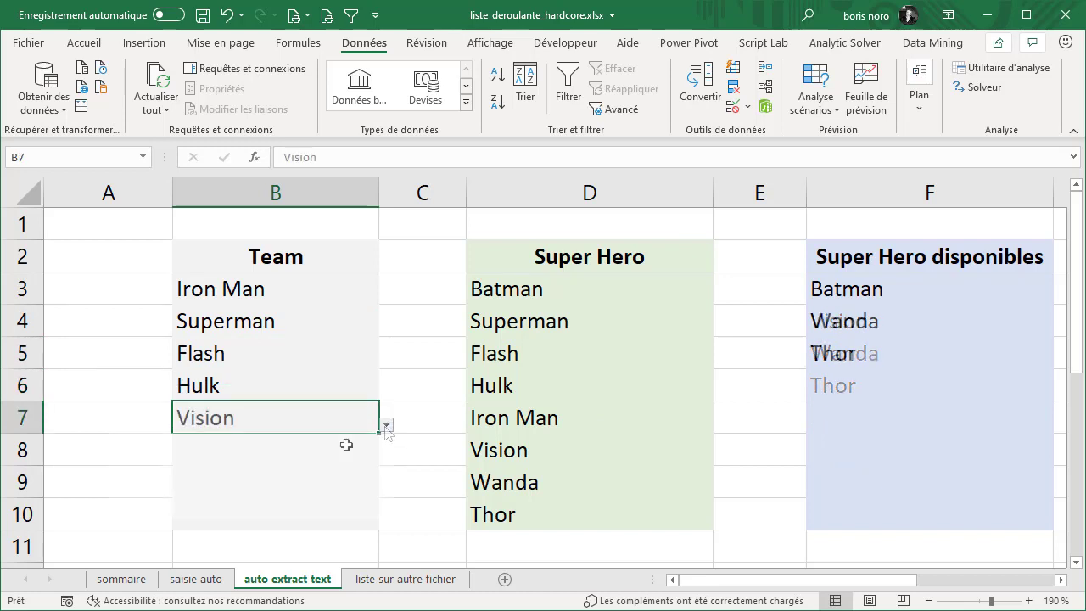
Fill Team cells B8 to B10 with Batman, Wanda and Thor from their drop-down lists
{"action": "left_click", "coordinate": [356, 450]}
{"action": "left_click", "coordinate": [387, 457]}
{"action": "left_click", "coordinate": [324, 479]}
{"action": "left_click", "coordinate": [324, 483]}
{"action": "left_click", "coordinate": [387, 482]}
{"action": "left_click", "coordinate": [310, 506]}
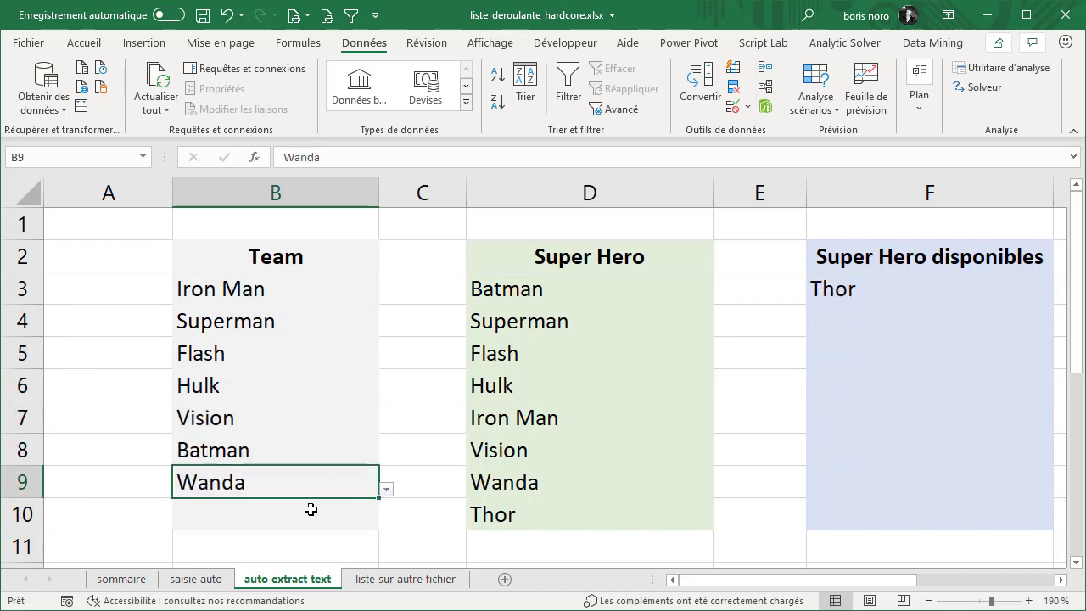
{"action": "left_click", "coordinate": [357, 514]}
{"action": "left_click", "coordinate": [386, 521]}
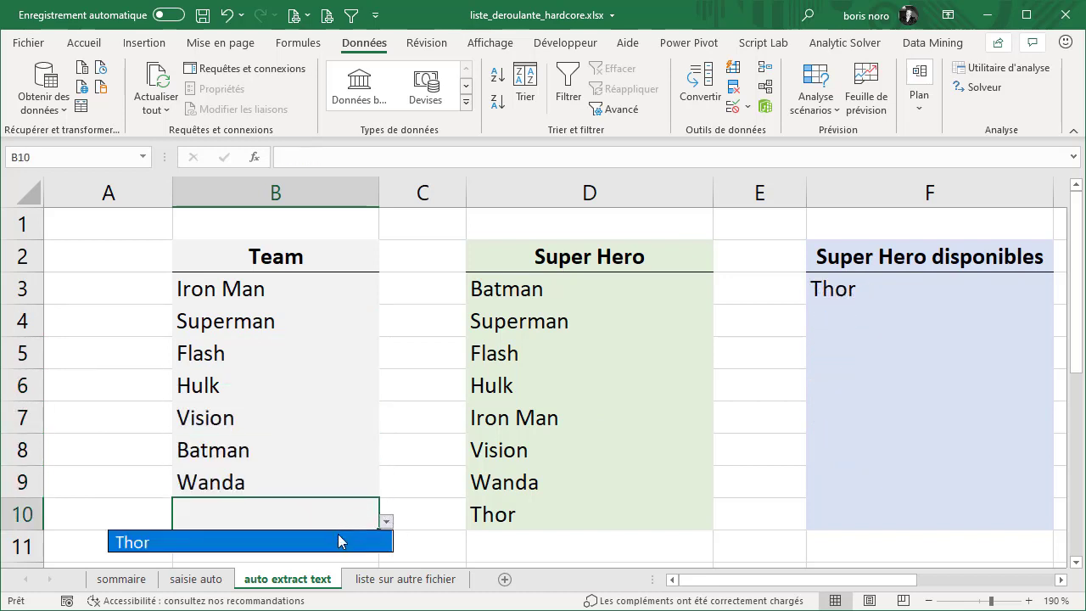
{"action": "left_click", "coordinate": [339, 540]}
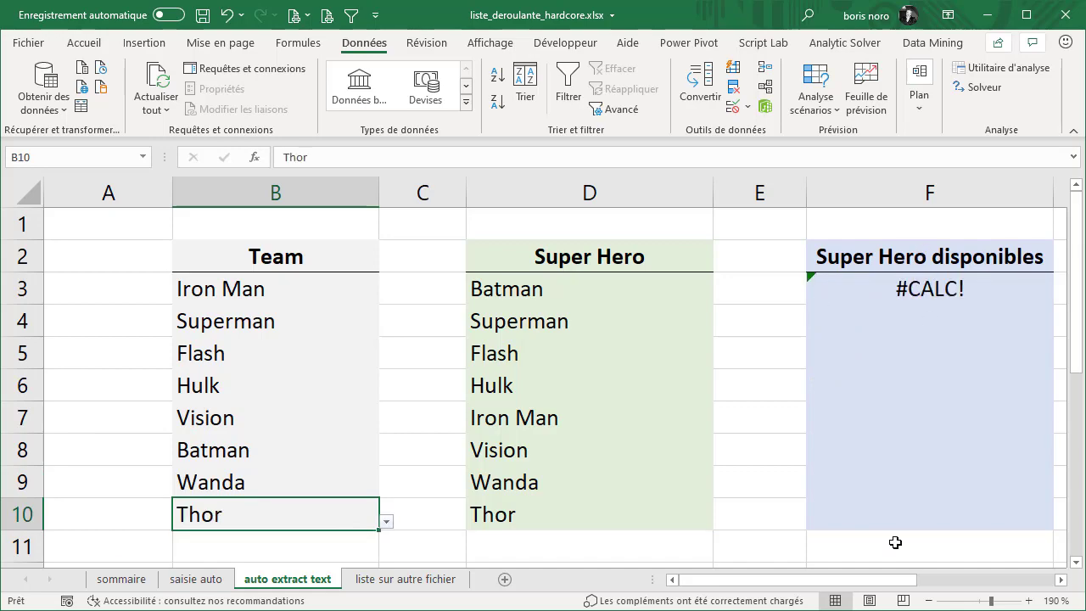
Return to the sommaire sheet and follow its link "liste déroulante sur différents fichiers"
{"action": "scroll", "coordinate": [895, 543], "scroll_direction": "down", "scroll_amount": 4}
{"action": "left_click", "coordinate": [910, 273]}
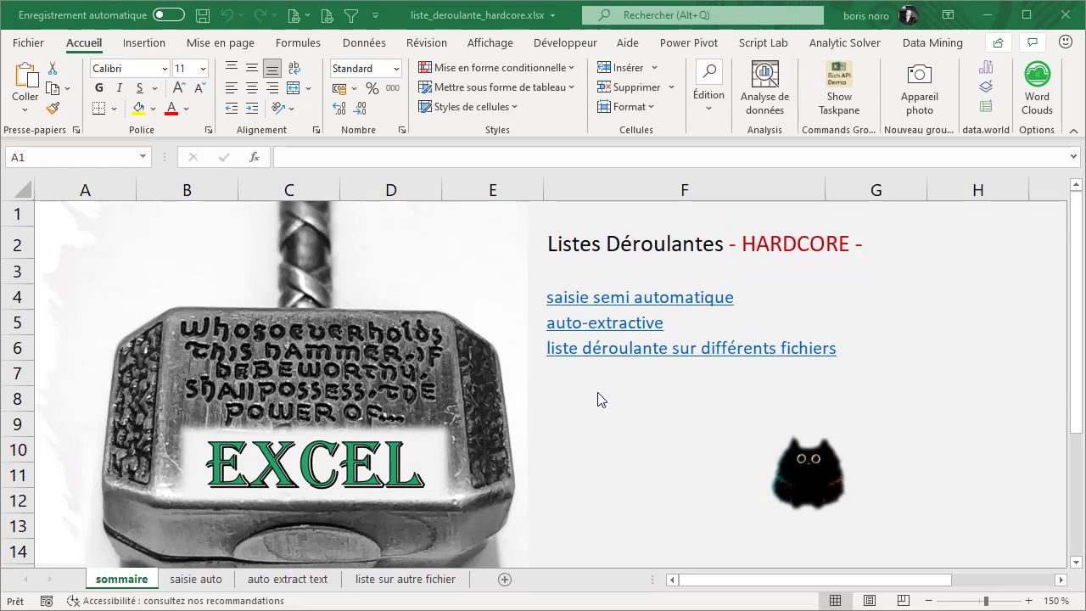
{"action": "left_click", "coordinate": [727, 348]}
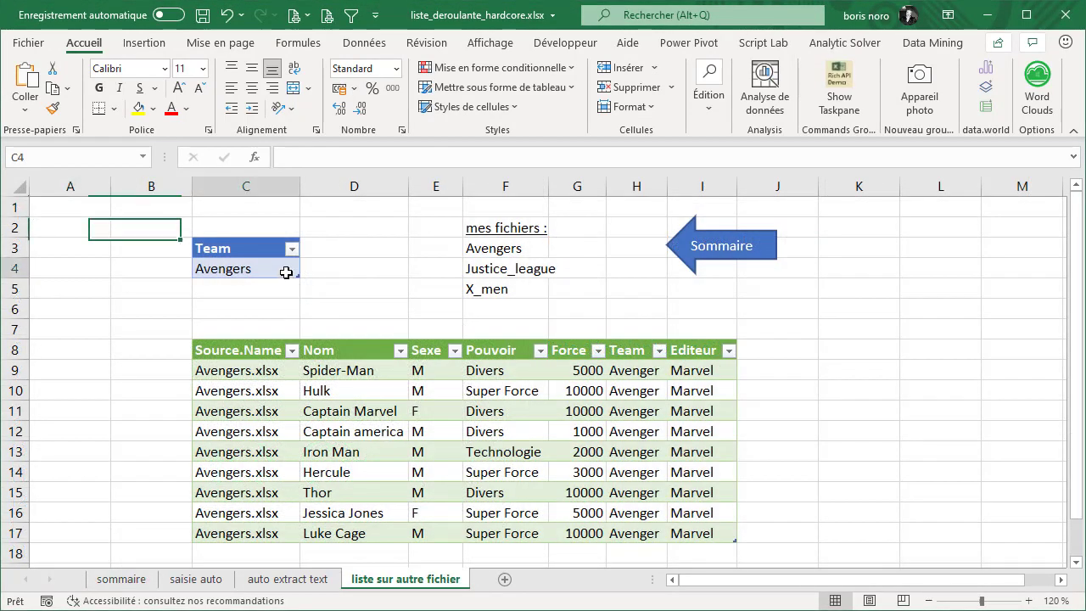
Examine the Team drop-down choices in C4 and the list of source files in F3:F5
{"action": "left_click", "coordinate": [296, 270]}
{"action": "left_click", "coordinate": [307, 269]}
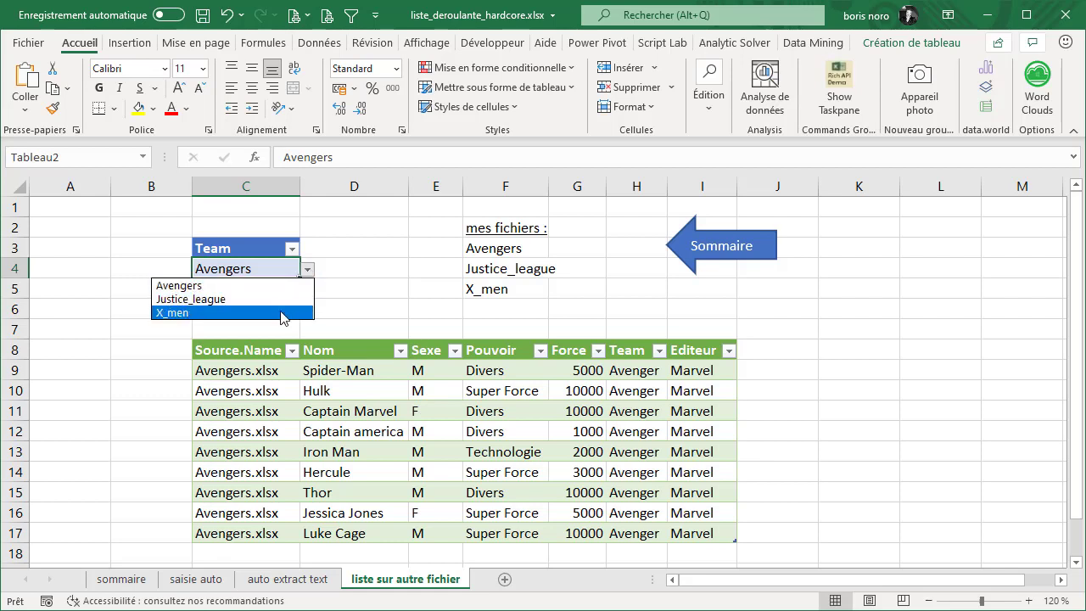
{"action": "key", "text": "Escape"}
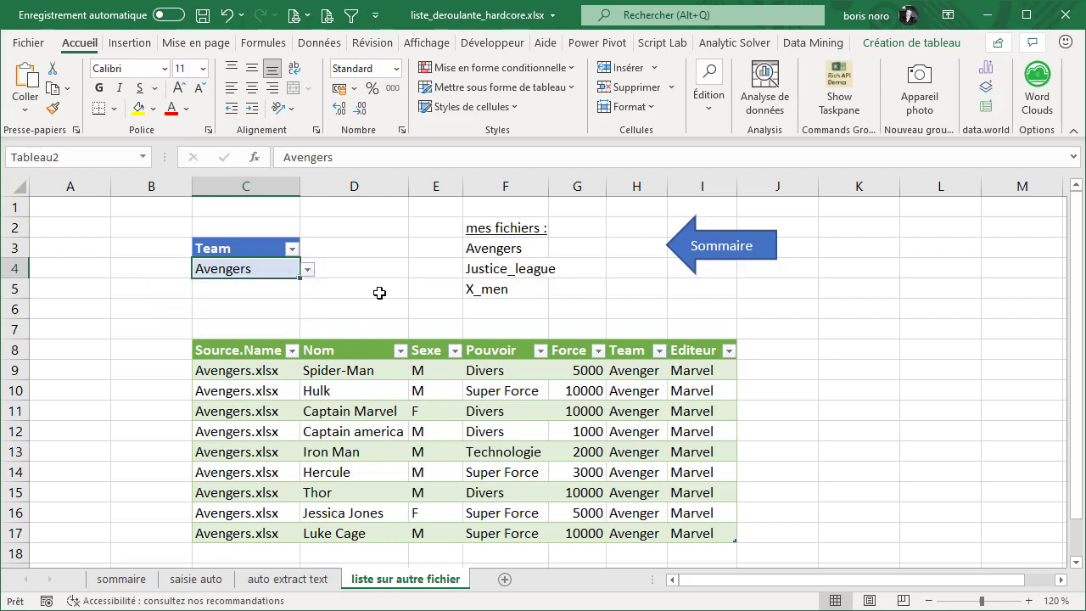
{"action": "left_click", "coordinate": [496, 250]}
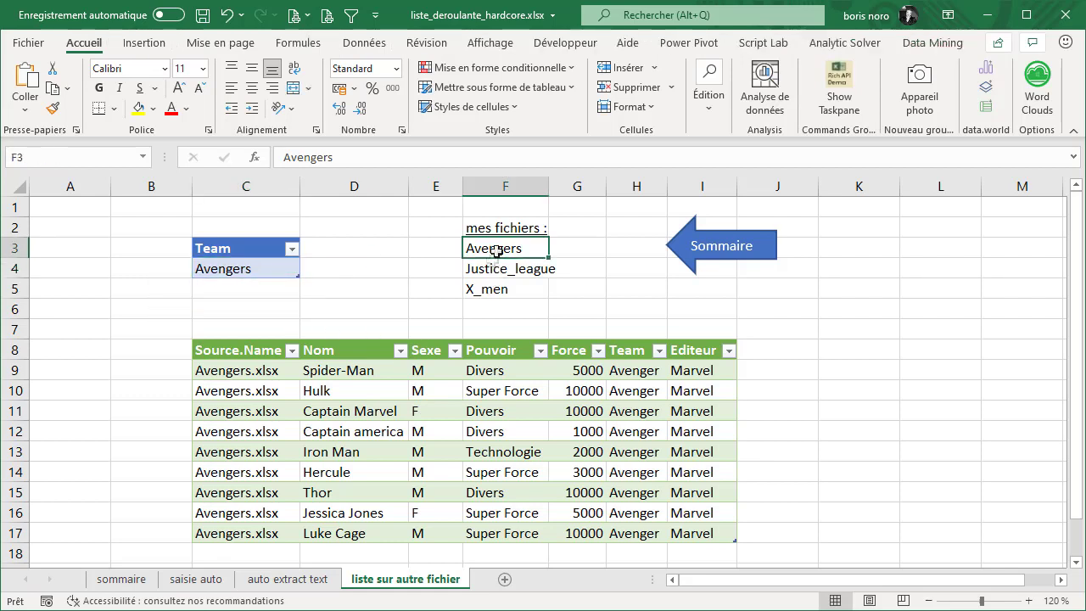
{"action": "left_click_drag", "start_coordinate": [496, 250], "coordinate": [499, 289]}
{"action": "left_click", "coordinate": [354, 309]}
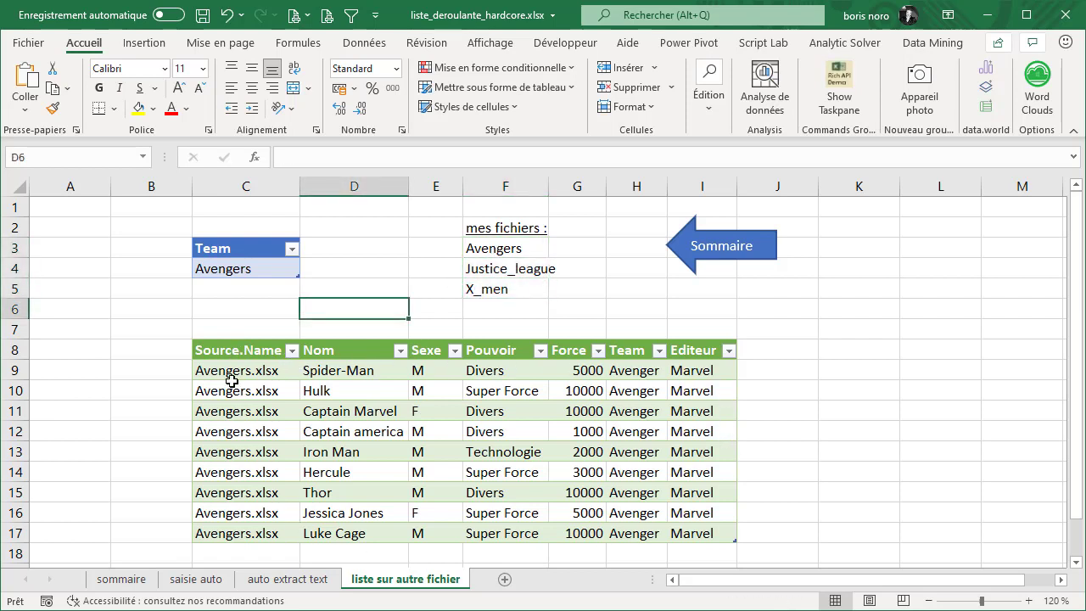
Set the Team in C4 to Justice_league from its drop-down list
{"action": "left_click", "coordinate": [259, 269]}
{"action": "left_click", "coordinate": [308, 269]}
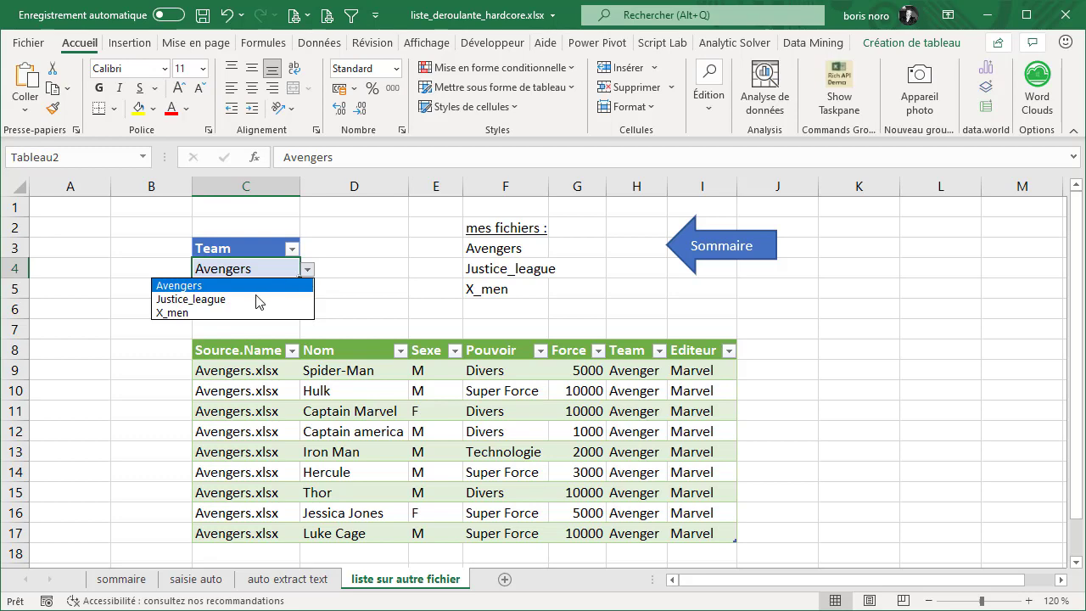
{"action": "left_click", "coordinate": [258, 299]}
{"action": "left_click", "coordinate": [339, 287]}
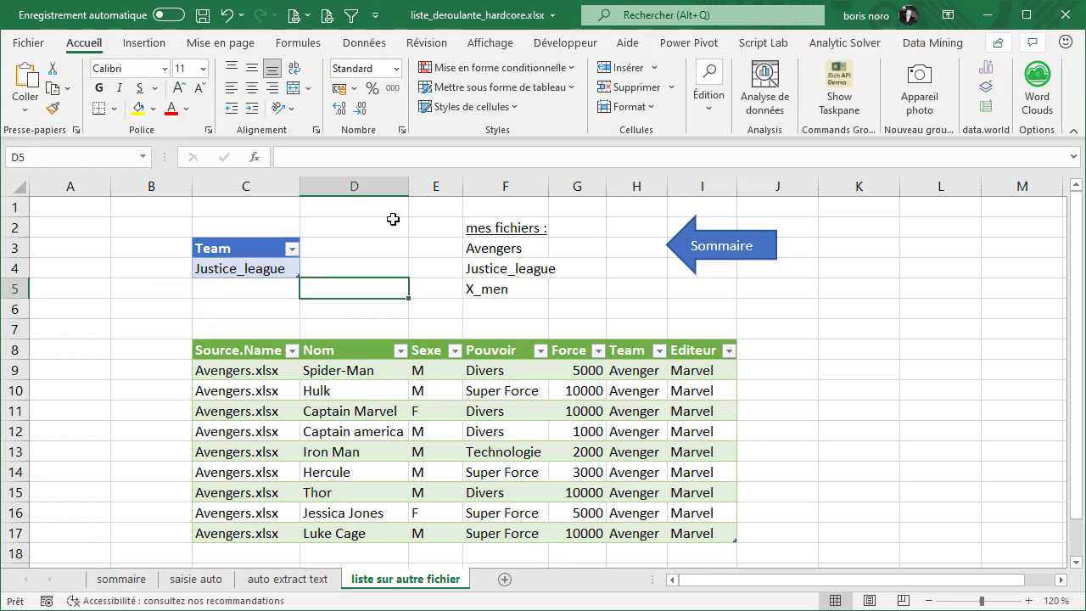
Refresh all of the workbook's queries and inspect the hero table starting at row 9
{"action": "left_click", "coordinate": [350, 51]}
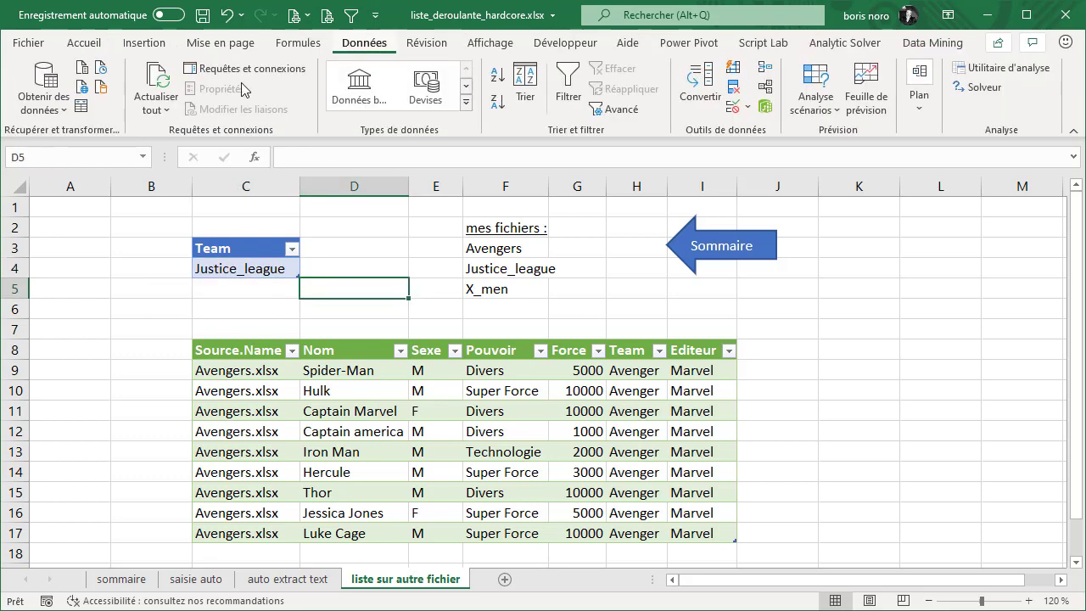
{"action": "left_click", "coordinate": [158, 108]}
{"action": "left_click", "coordinate": [198, 133]}
{"action": "left_click", "coordinate": [273, 370]}
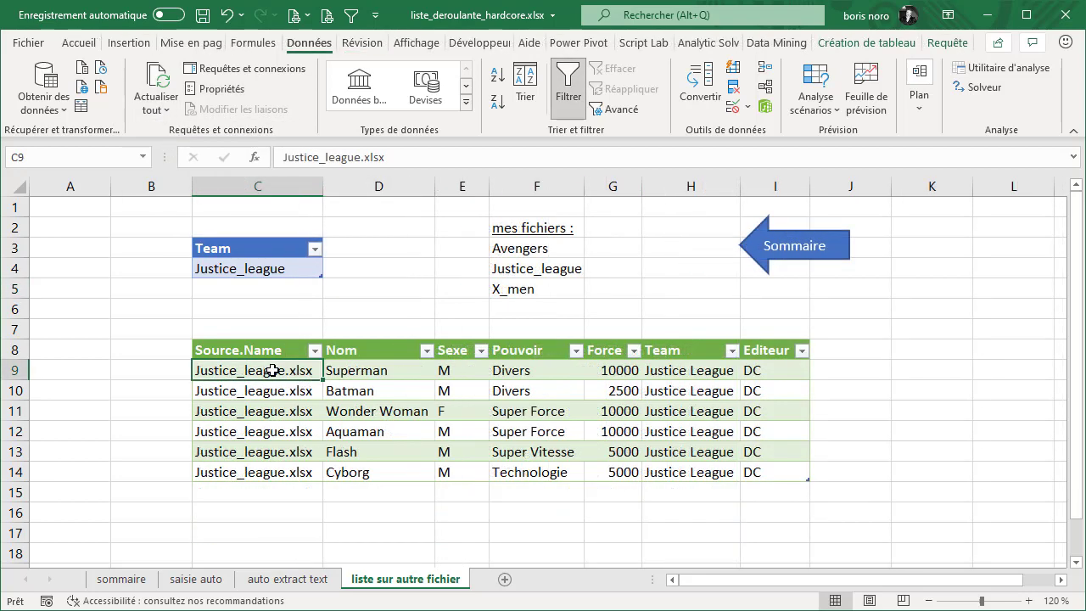
{"action": "left_click_drag", "start_coordinate": [273, 370], "coordinate": [894, 478]}
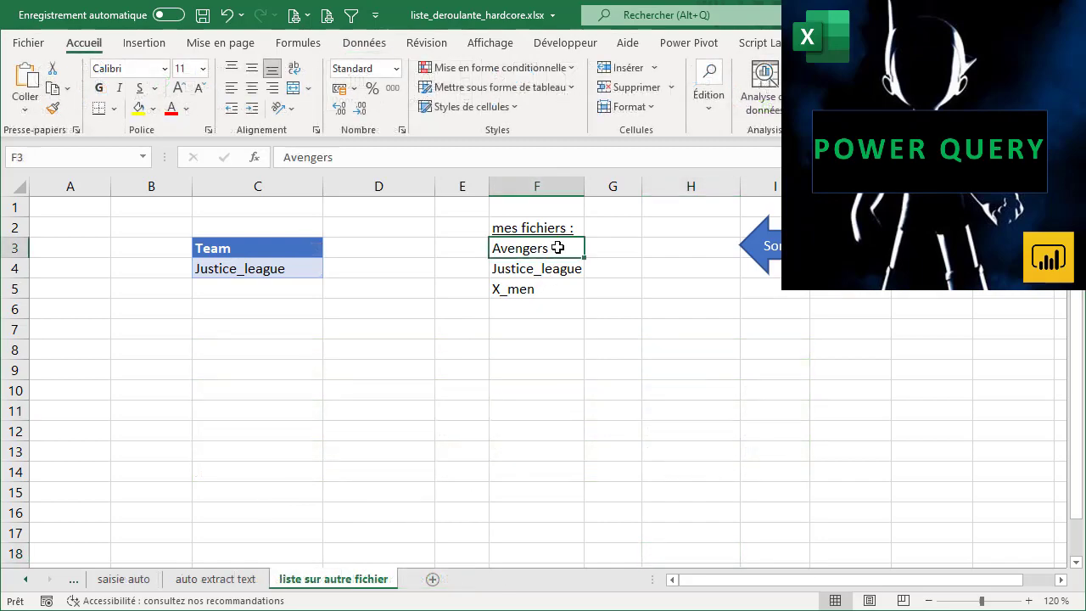
Review the file names in F3:F5 and switch to File Explorer to browse the Avengers folder in Documents
{"action": "left_click_drag", "start_coordinate": [558, 250], "coordinate": [551, 287]}
{"action": "left_click", "coordinate": [729, 415]}
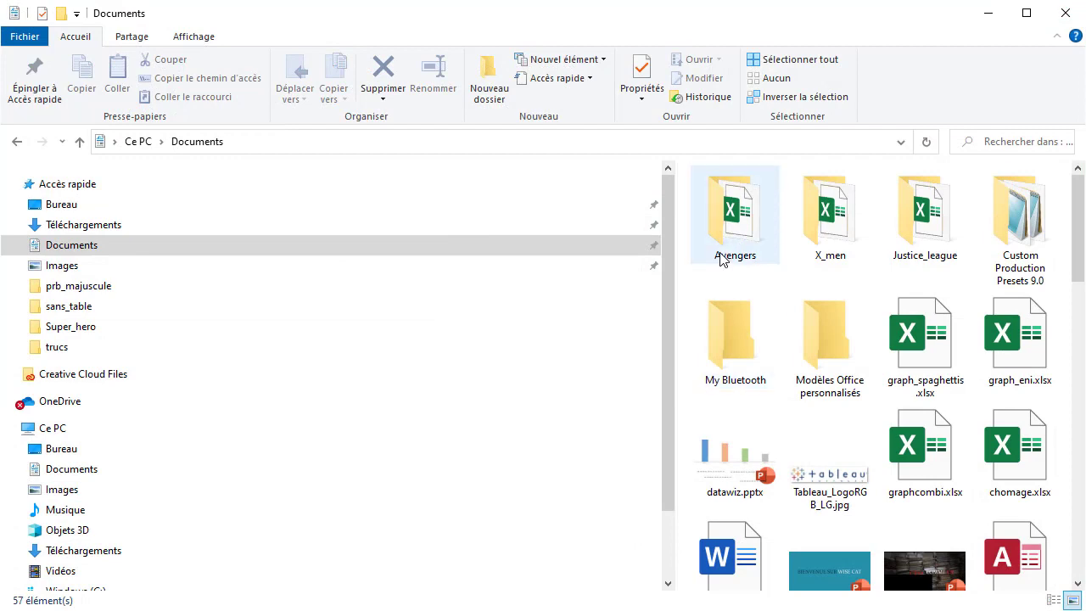
{"action": "left_click", "coordinate": [726, 238]}
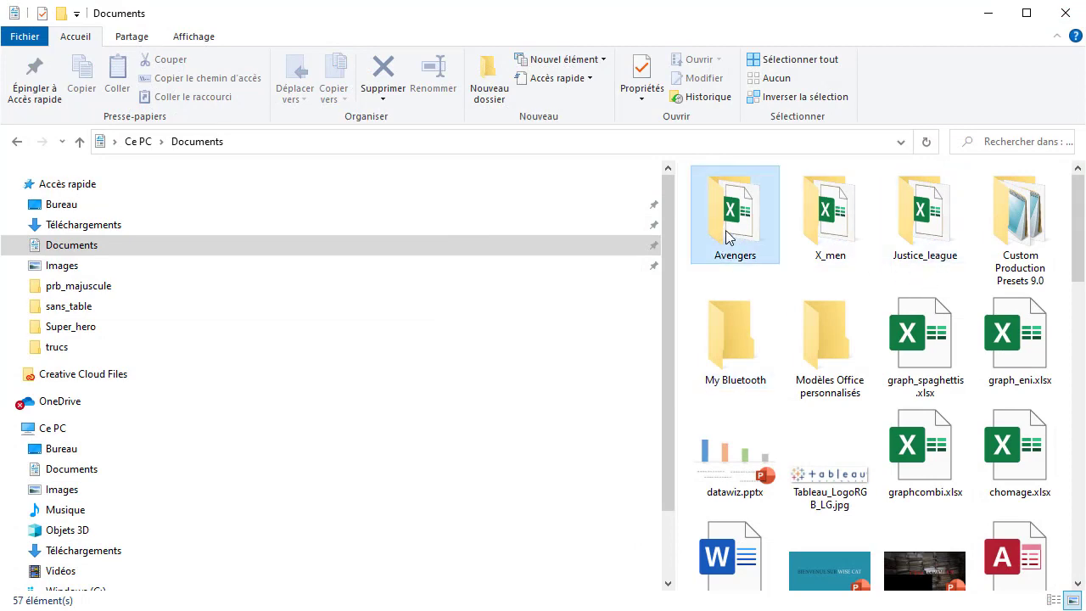
{"action": "double_click", "coordinate": [727, 237]}
{"action": "double_click", "coordinate": [730, 199]}
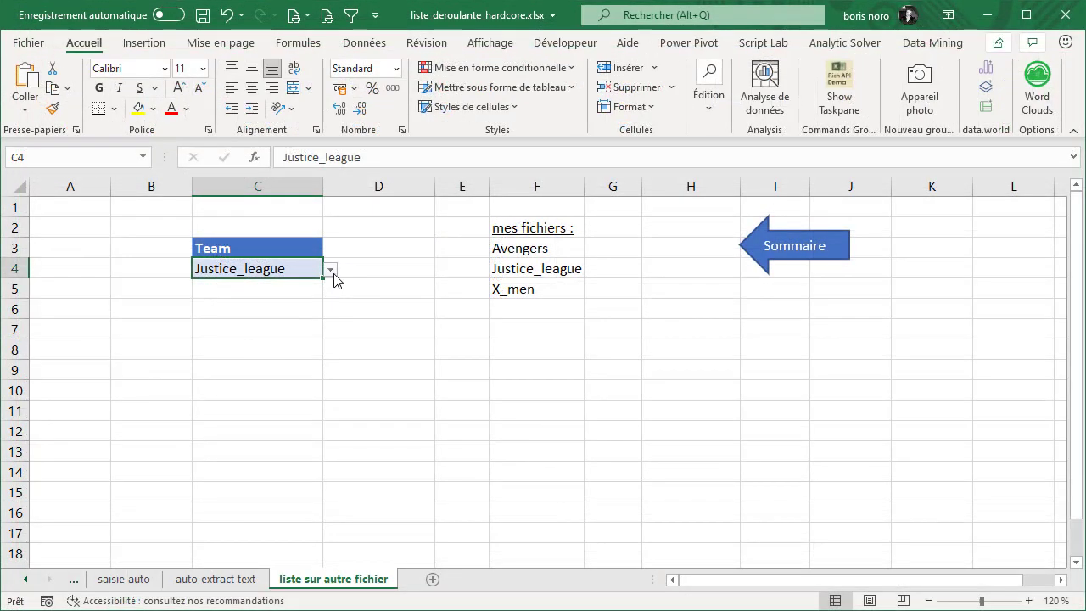
Convert the Team range C3:C4 into a table with headers and open it in the Power Query editor
{"action": "left_click", "coordinate": [331, 270]}
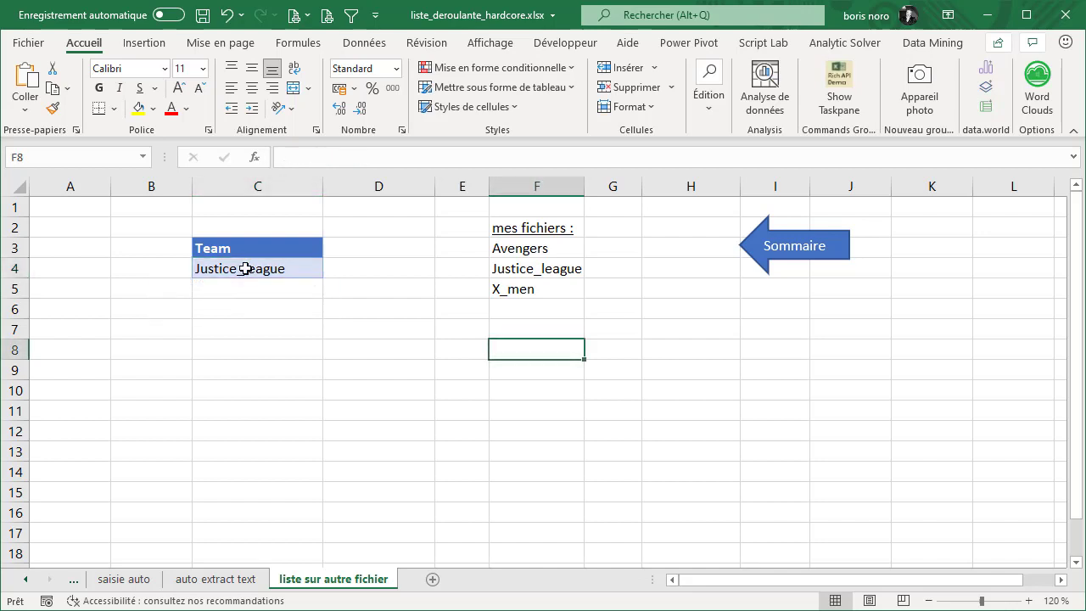
{"action": "left_click", "coordinate": [245, 269]}
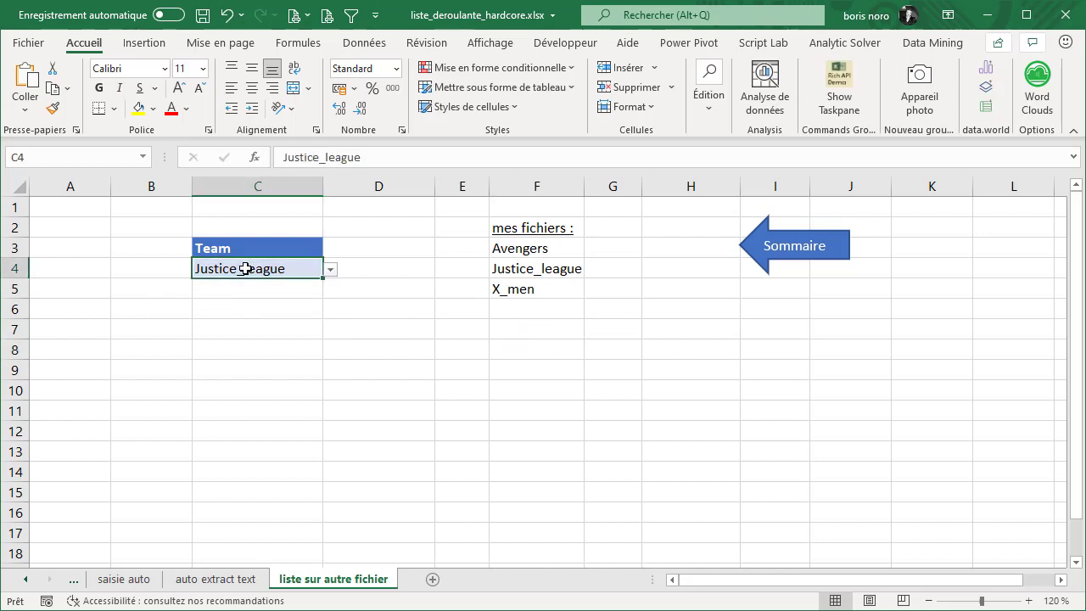
{"action": "left_click", "coordinate": [358, 49]}
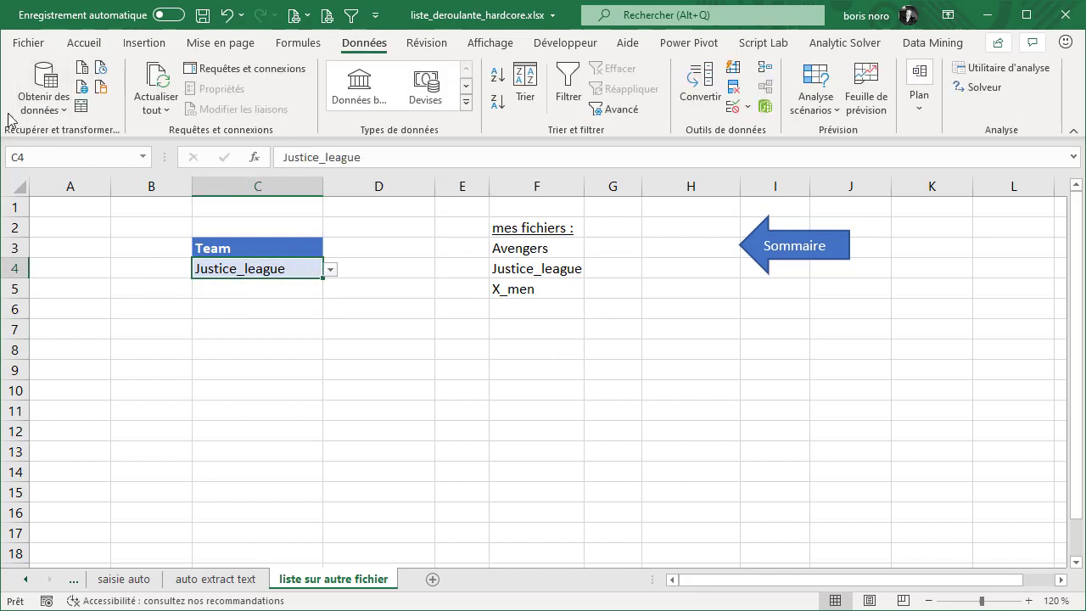
{"action": "left_click", "coordinate": [87, 111]}
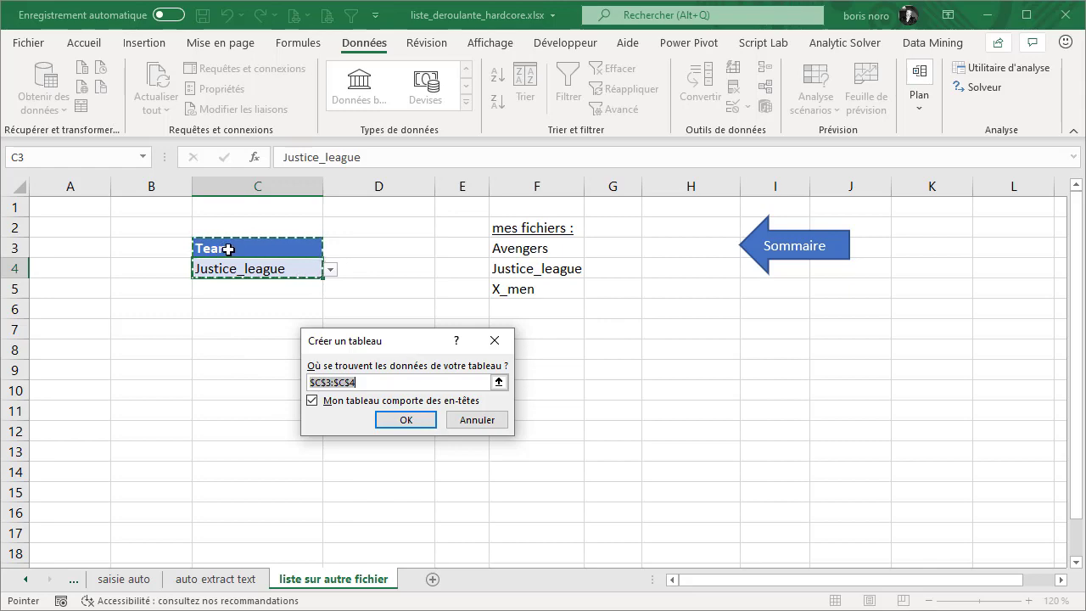
{"action": "left_click", "coordinate": [406, 422]}
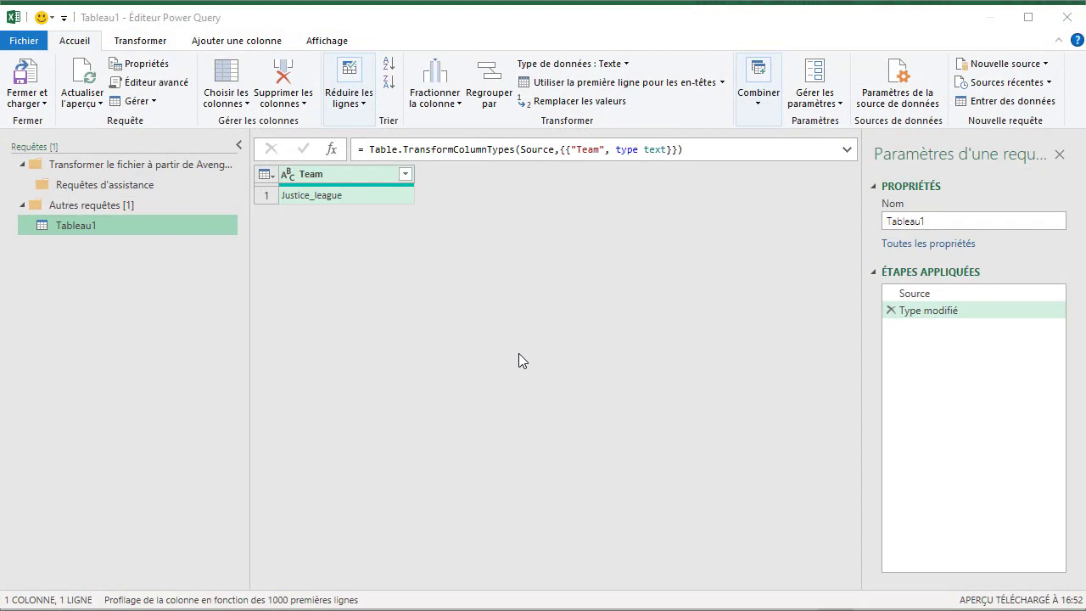
Drill down into the Justice_league cell of the Team column to reduce the query to that single text value
{"action": "left_click", "coordinate": [363, 197]}
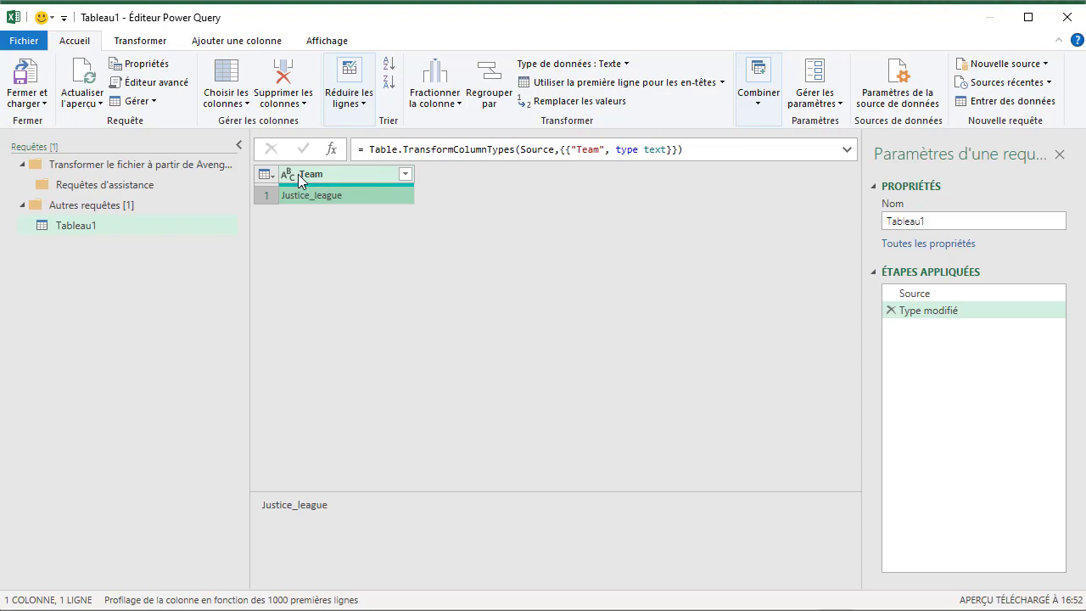
{"action": "right_click", "coordinate": [355, 194]}
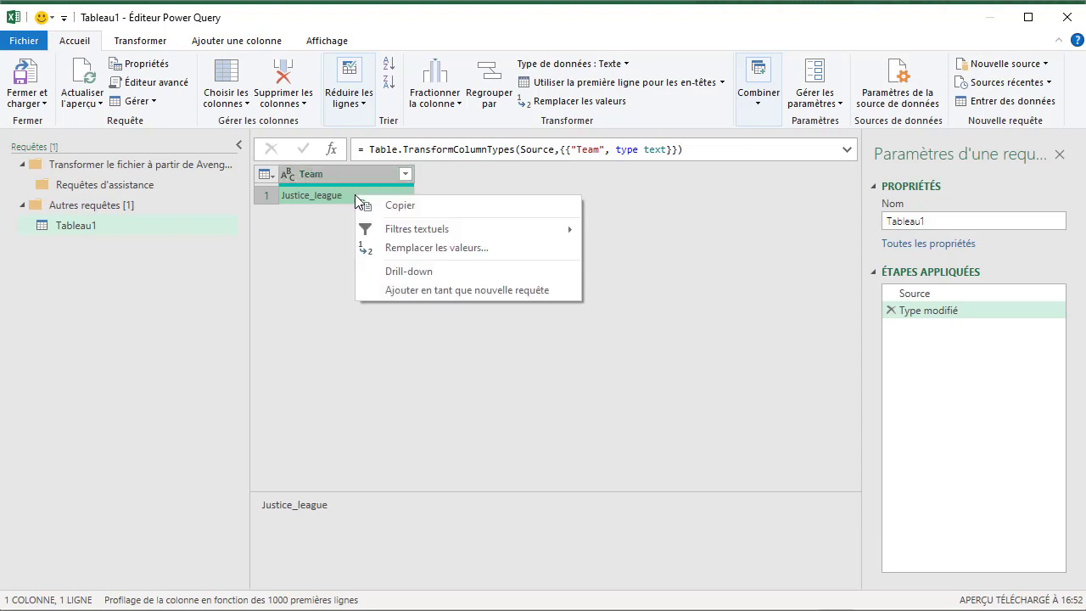
{"action": "left_click", "coordinate": [410, 274]}
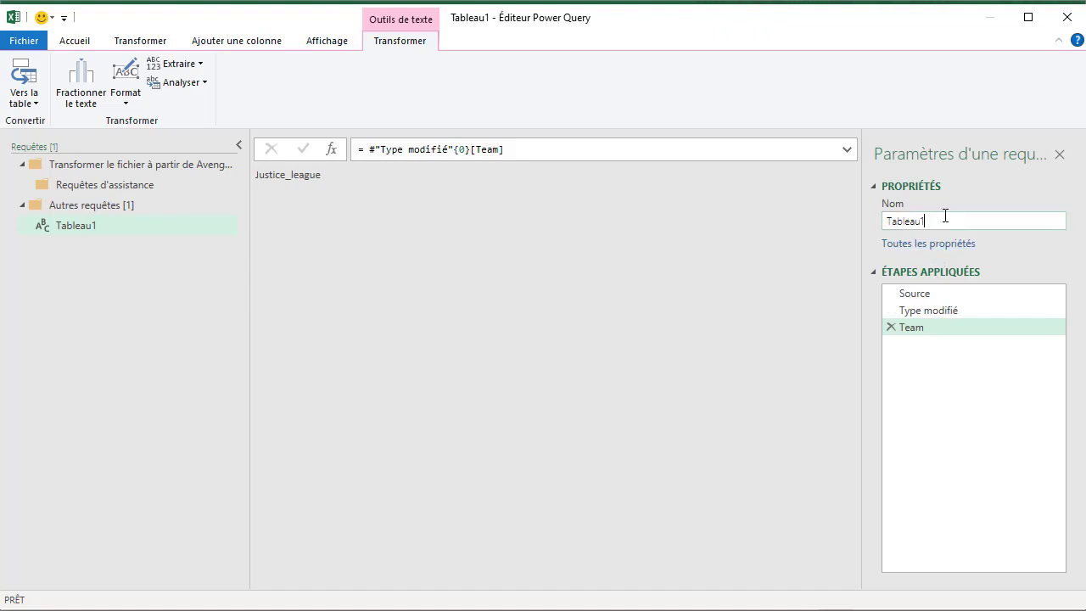
Rename the drilled-down query as Team
{"action": "key", "text": "BackSpace"}
{"action": "key", "text": "BackSpace"}
{"action": "key", "text": "BackSpace"}
{"action": "key", "text": "BackSpace"}
{"action": "key", "text": "BackSpace"}
{"action": "key", "text": "BackSpace"}
{"action": "key", "text": "BackSpace"}
{"action": "type", "text": "Team"}
{"action": "key", "text": "Return"}
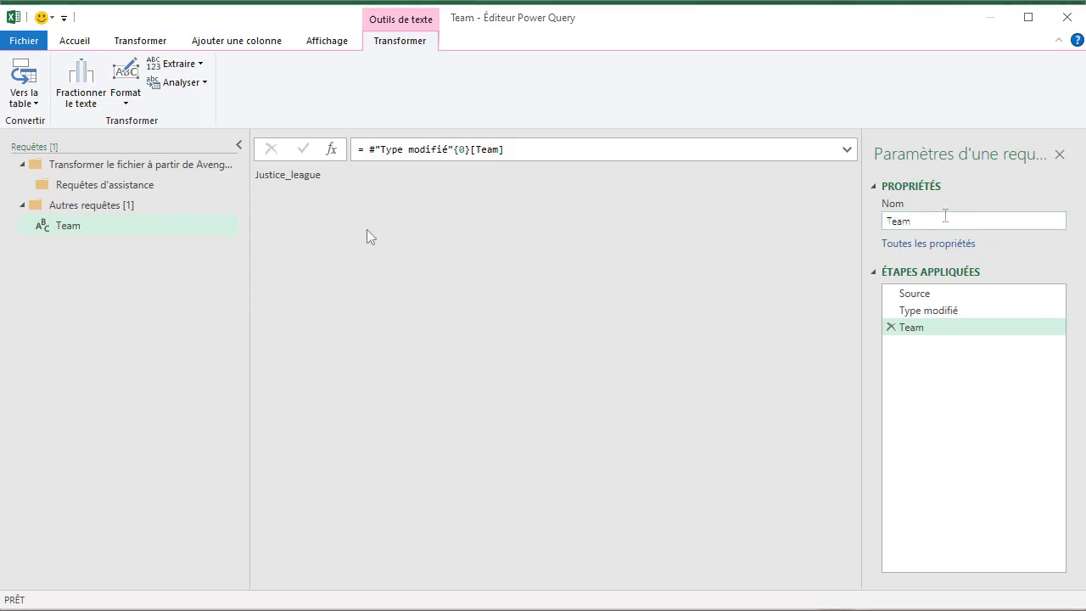
Close the Power Query editor and load the Team query as a connection only, without adding it to the data model
{"action": "left_click", "coordinate": [82, 45]}
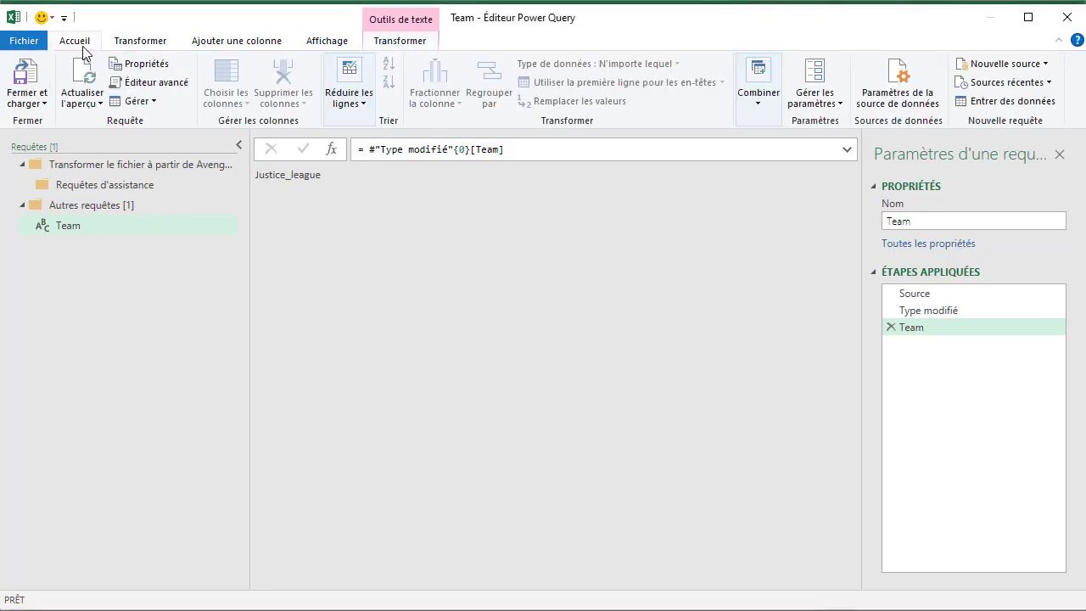
{"action": "left_click", "coordinate": [39, 103]}
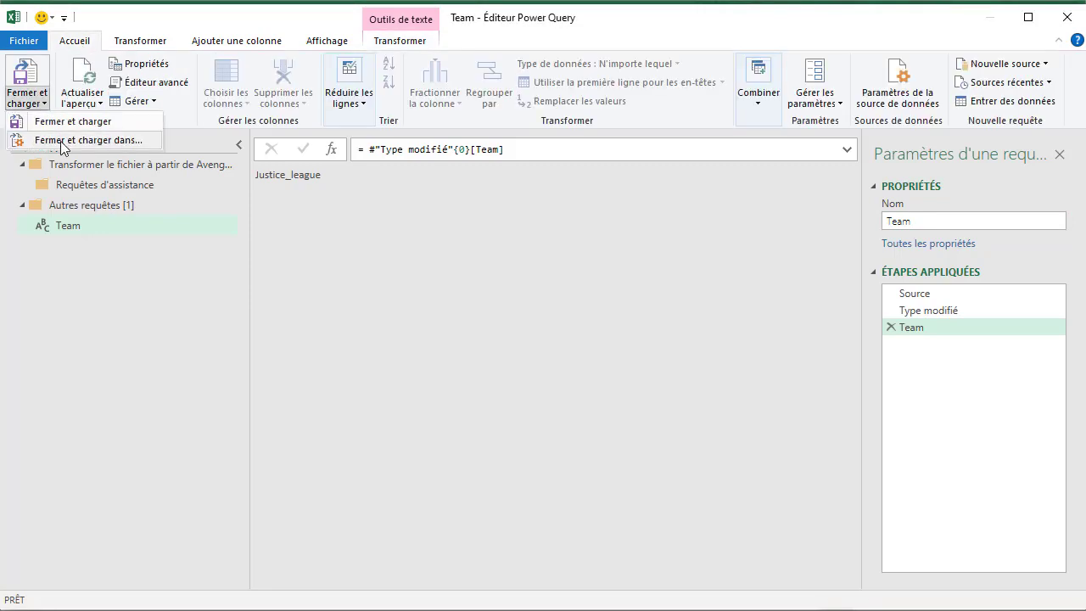
{"action": "left_click", "coordinate": [60, 141]}
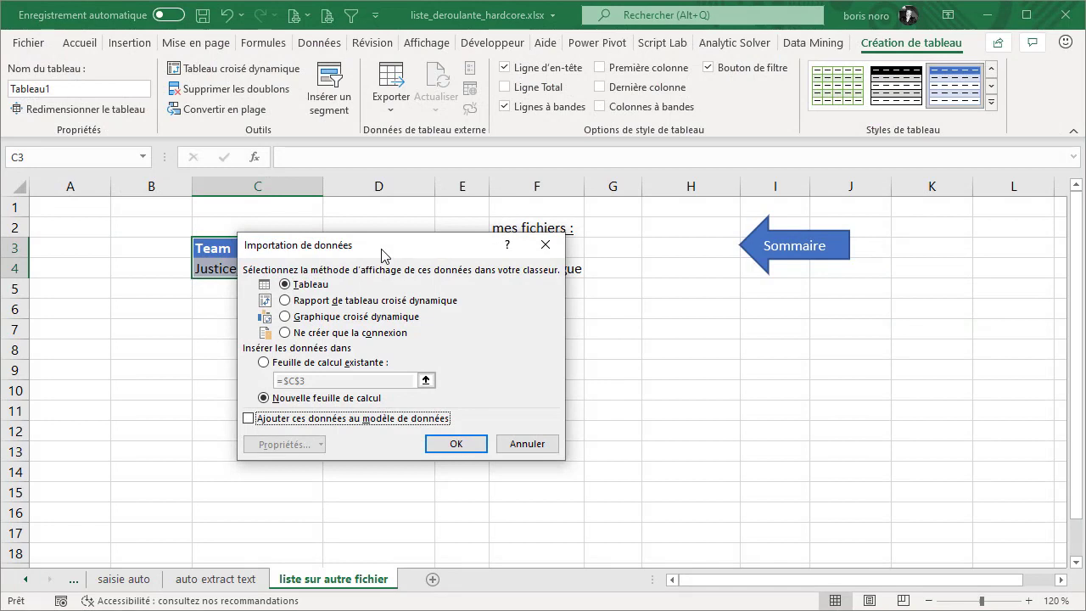
{"action": "left_click", "coordinate": [285, 334]}
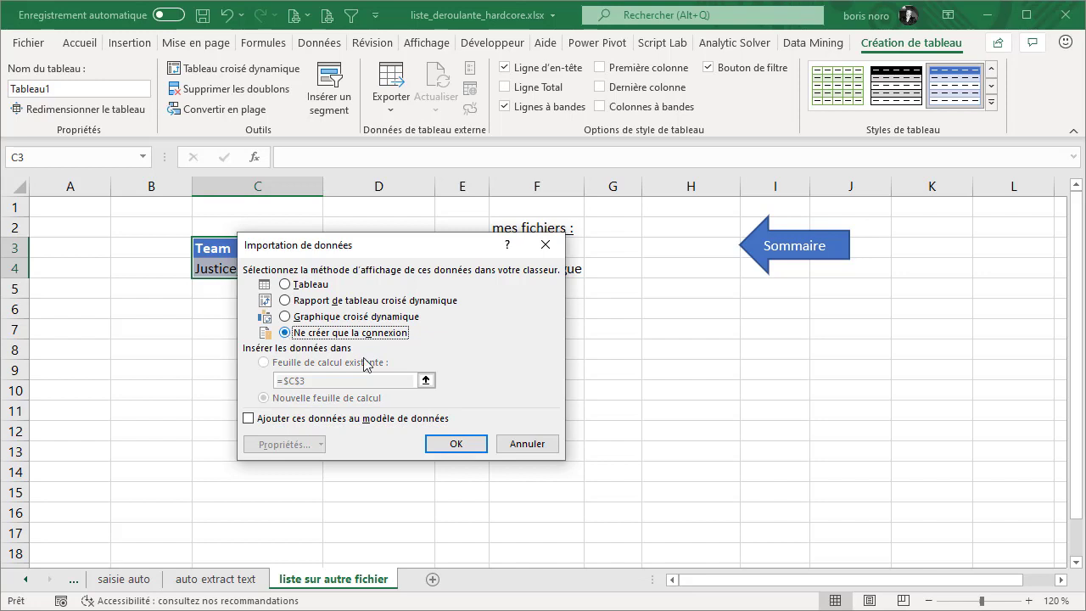
{"action": "left_click", "coordinate": [455, 444]}
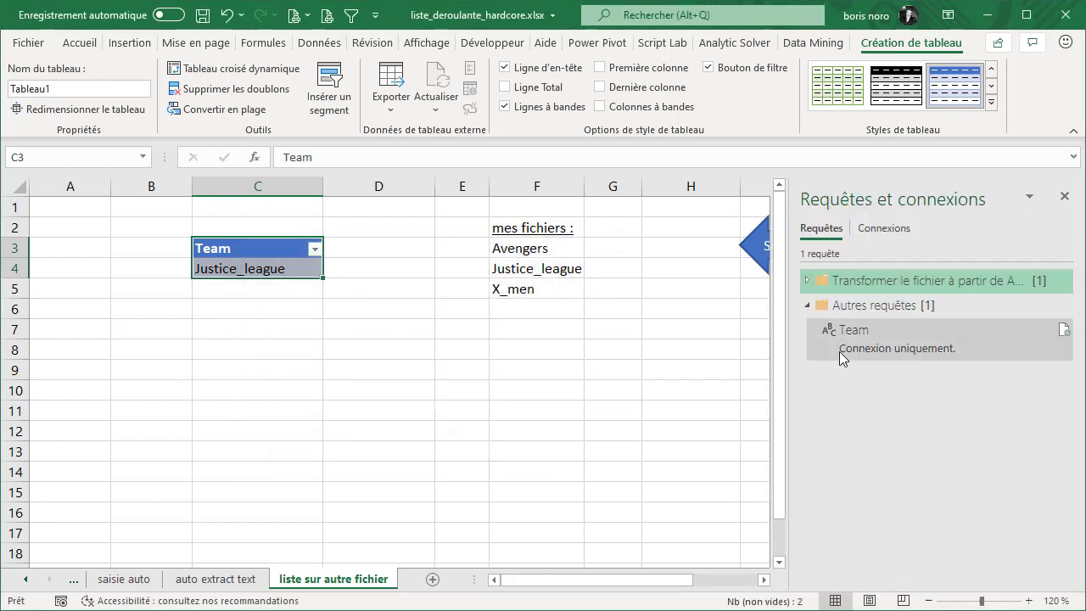
{"action": "mouse_move", "coordinate": [863, 345]}
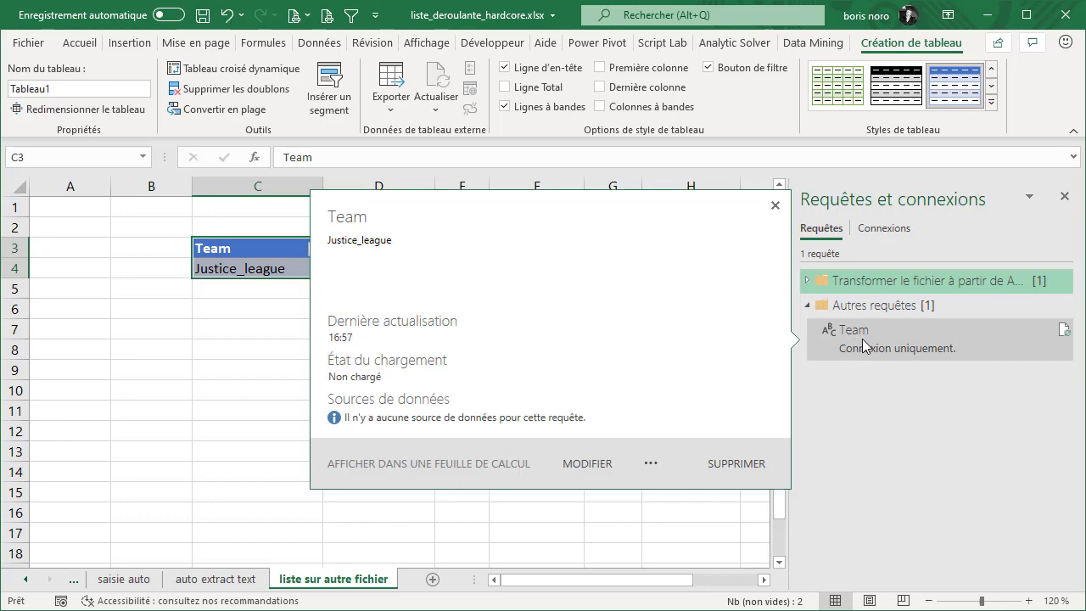
From cell C8, get data from the Avengers folder in Documents and open it for transformation in Power Query
{"action": "left_click", "coordinate": [227, 361]}
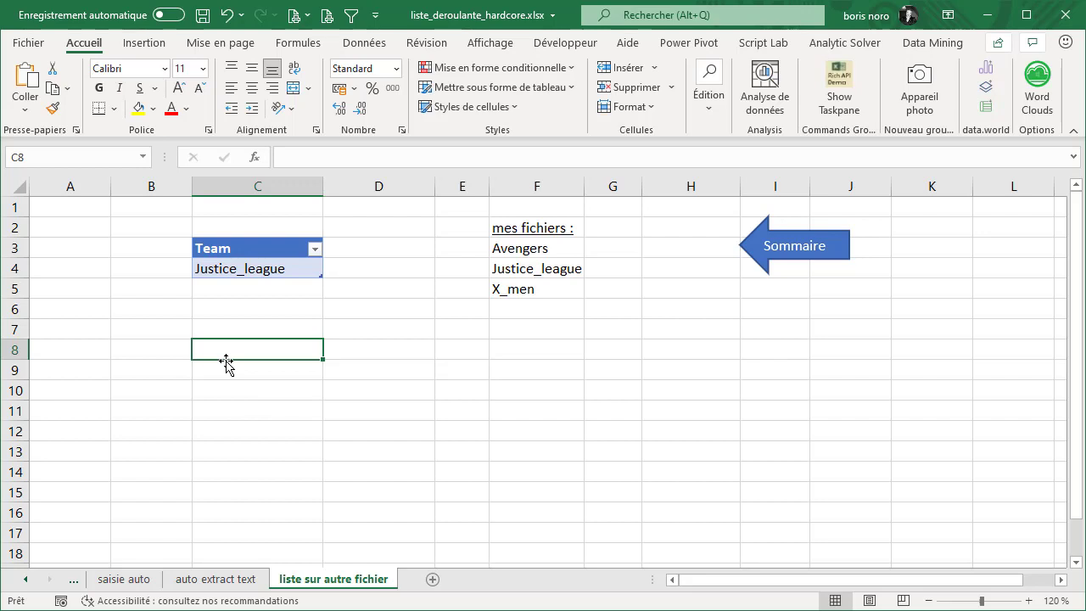
{"action": "left_click", "coordinate": [366, 49]}
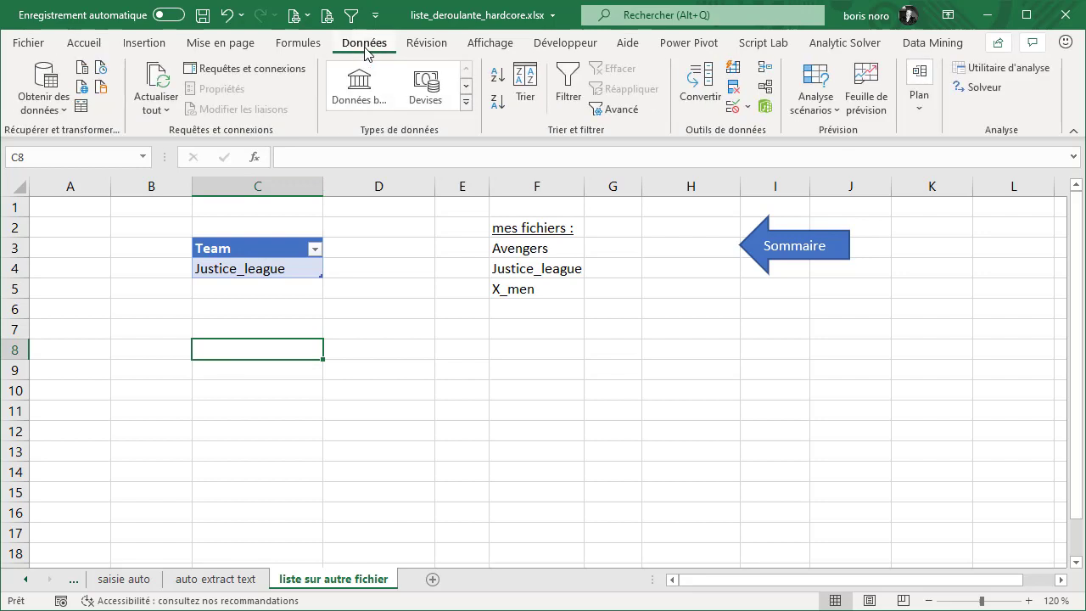
{"action": "left_click", "coordinate": [48, 113]}
{"action": "mouse_move", "coordinate": [74, 144]}
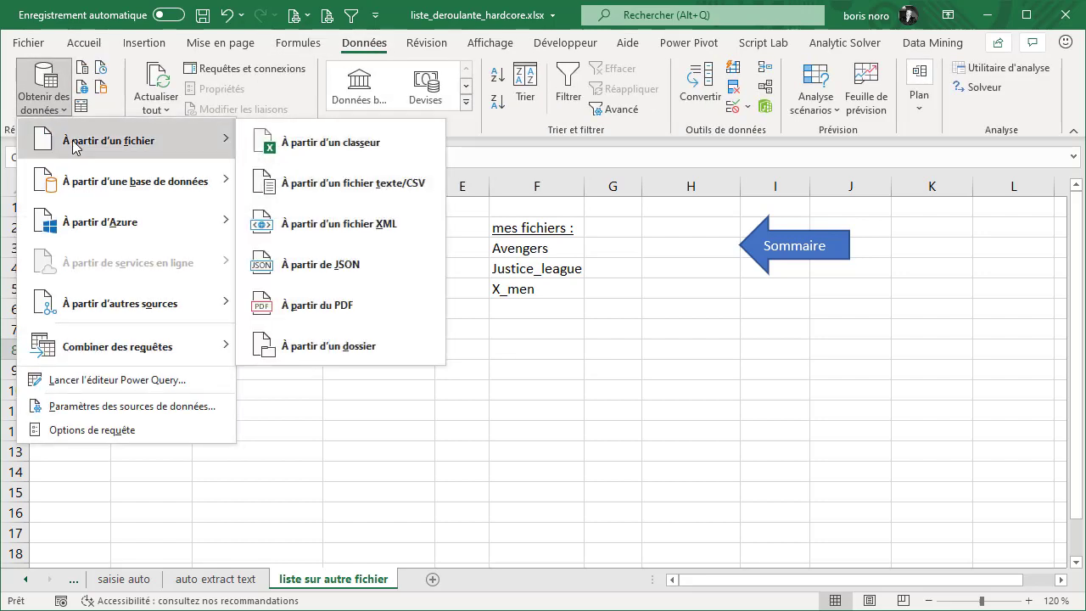
{"action": "left_click", "coordinate": [363, 348]}
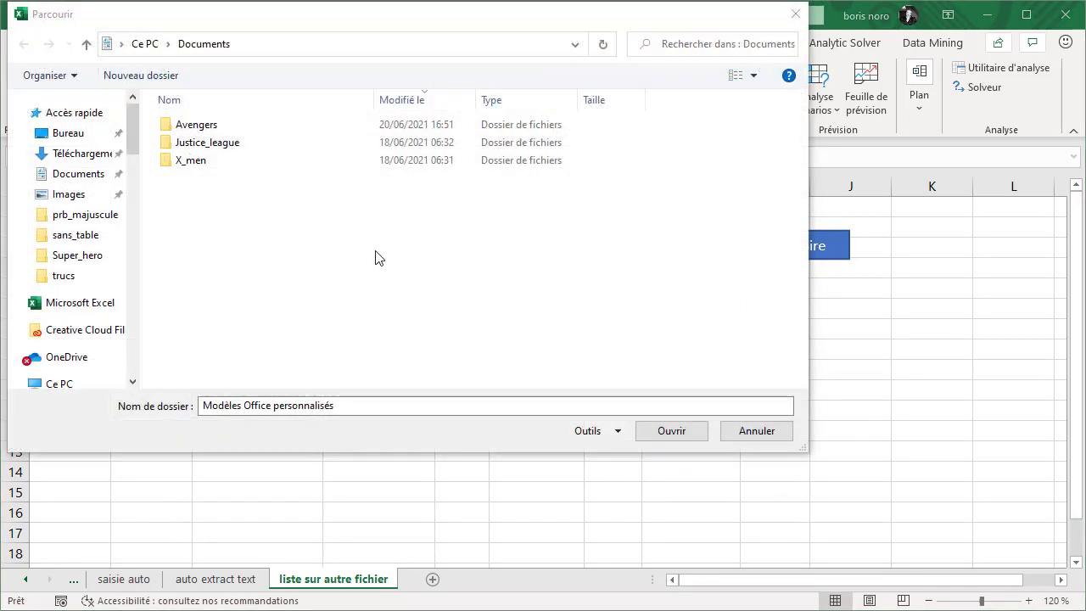
{"action": "double_click", "coordinate": [204, 127]}
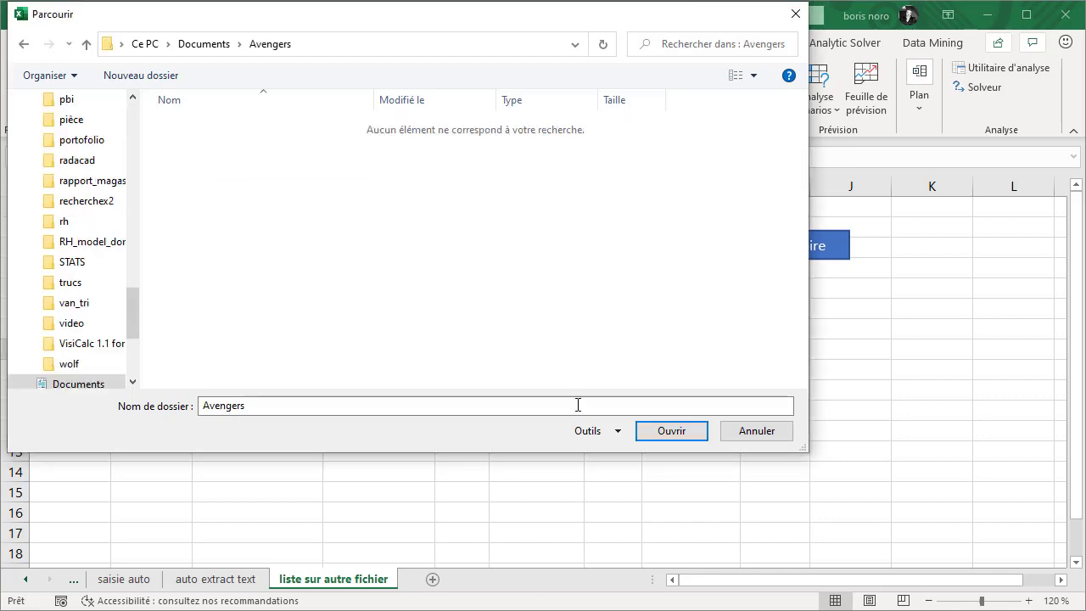
{"action": "left_click", "coordinate": [664, 435]}
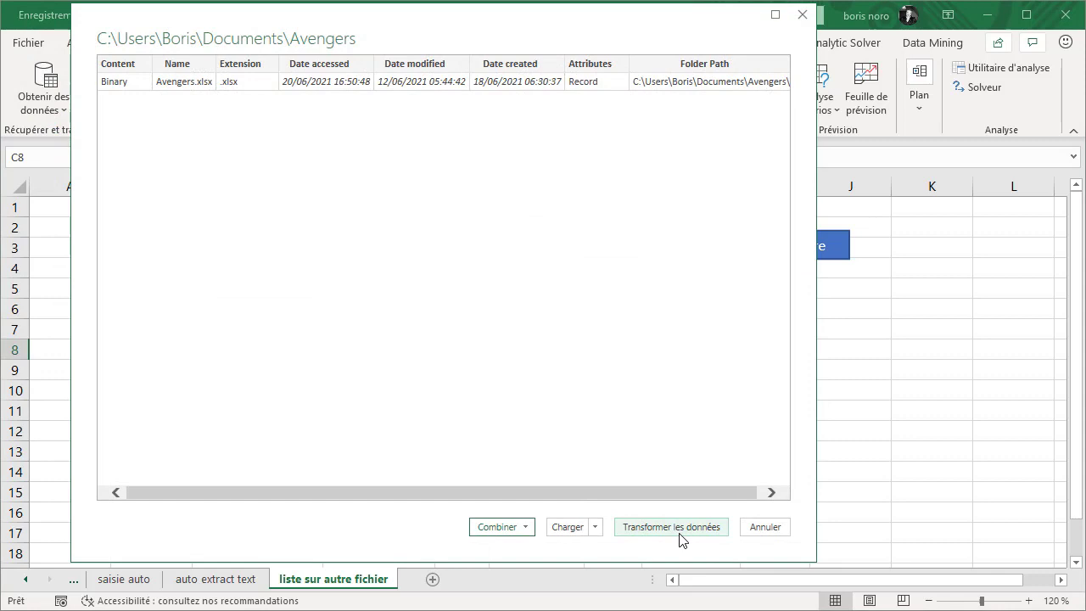
{"action": "left_click", "coordinate": [680, 530]}
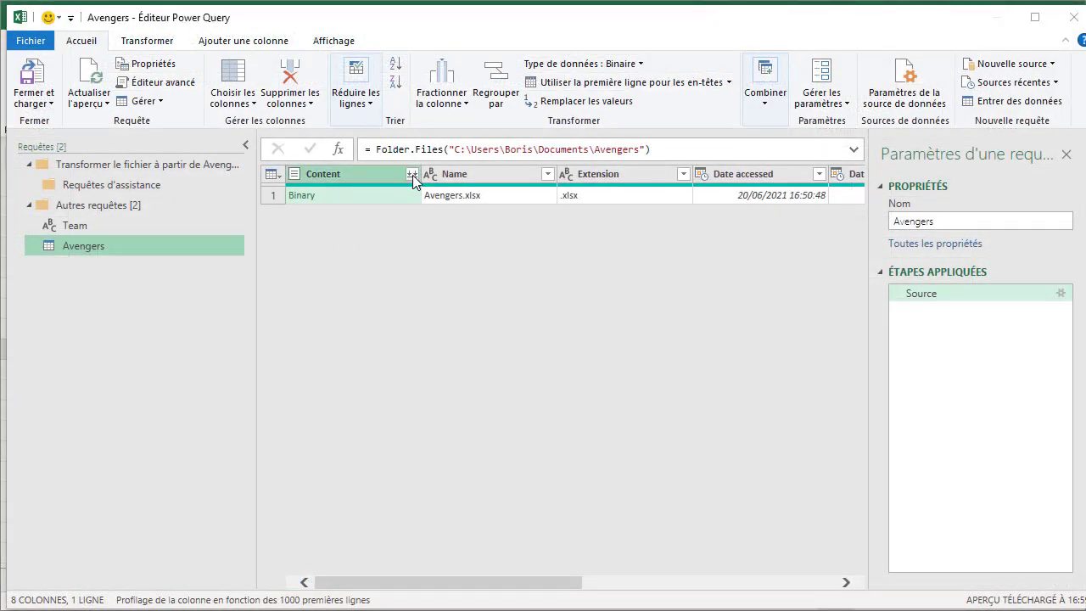
Combine the folder's files from the Content column, extracting the data sheet with the first file as the example
{"action": "left_click", "coordinate": [412, 176]}
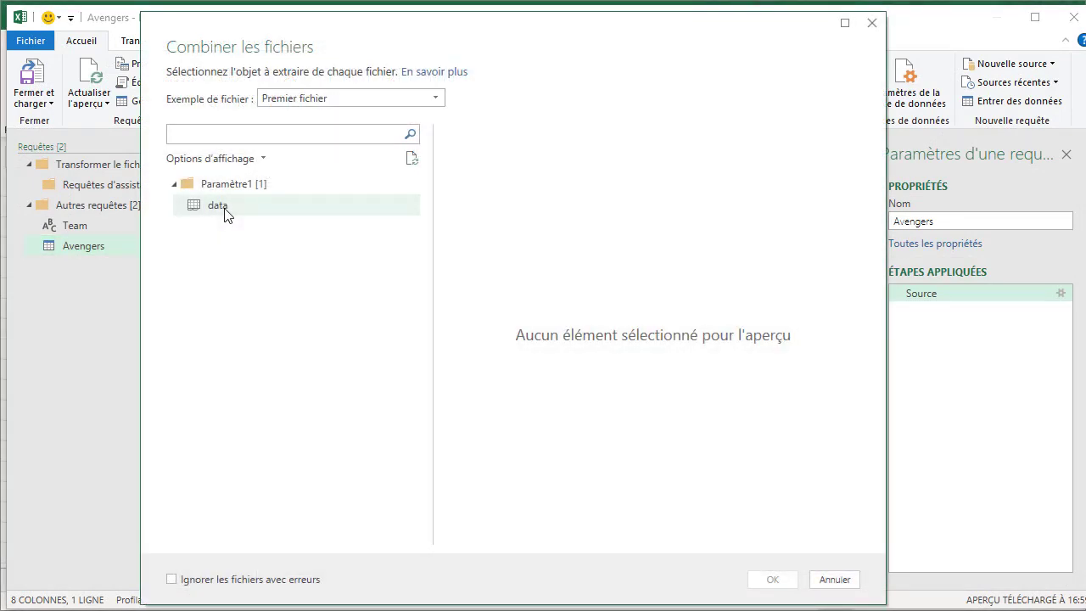
{"action": "left_click", "coordinate": [223, 209]}
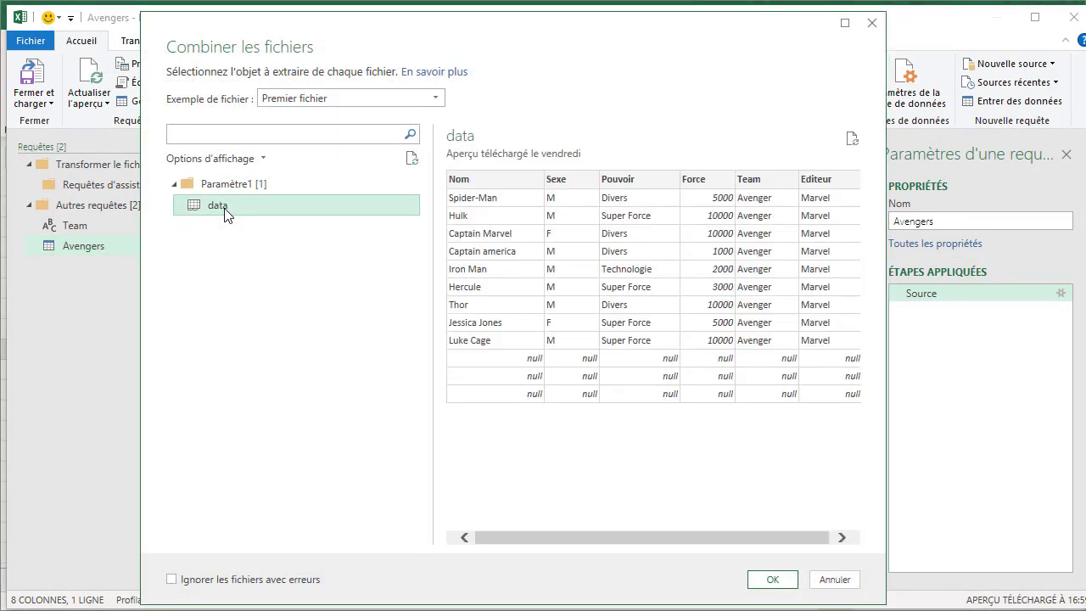
{"action": "left_click", "coordinate": [773, 582]}
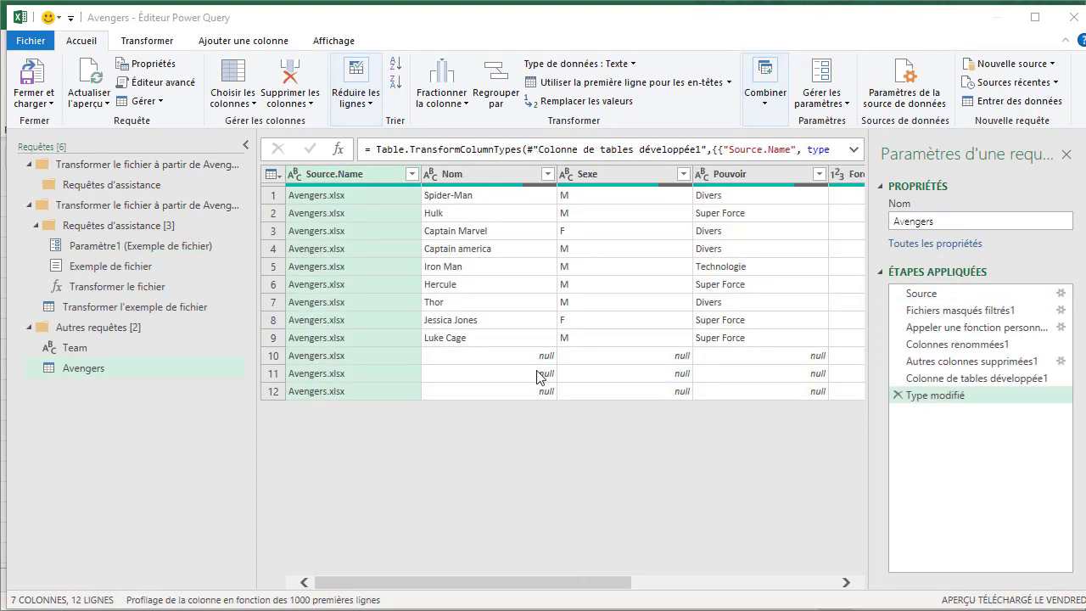
Filter the null values out of the Nom column in the Avengers query
{"action": "left_click", "coordinate": [548, 174]}
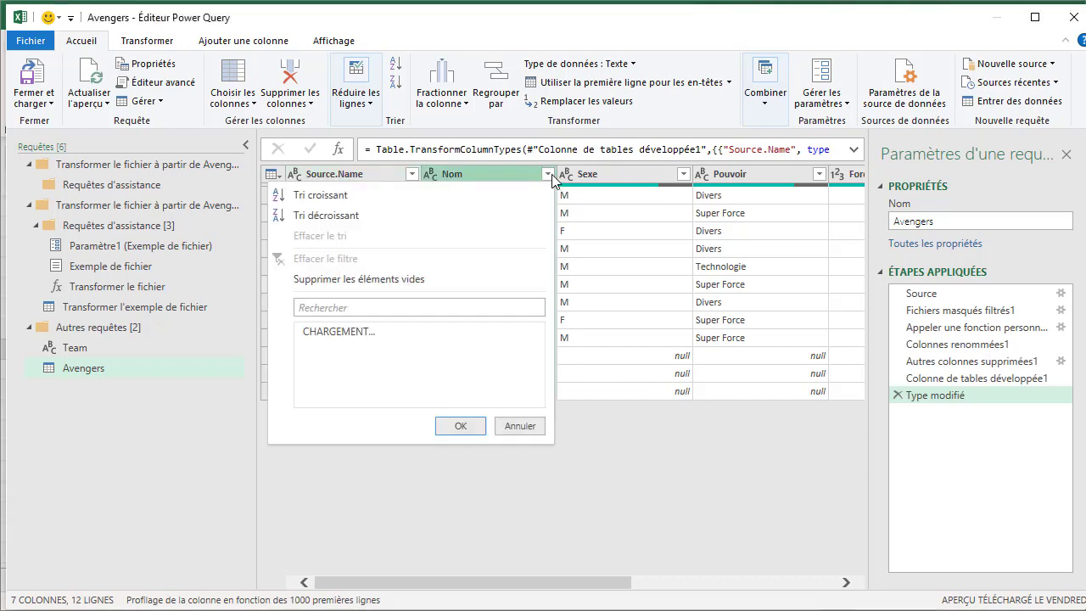
{"action": "left_click", "coordinate": [310, 369]}
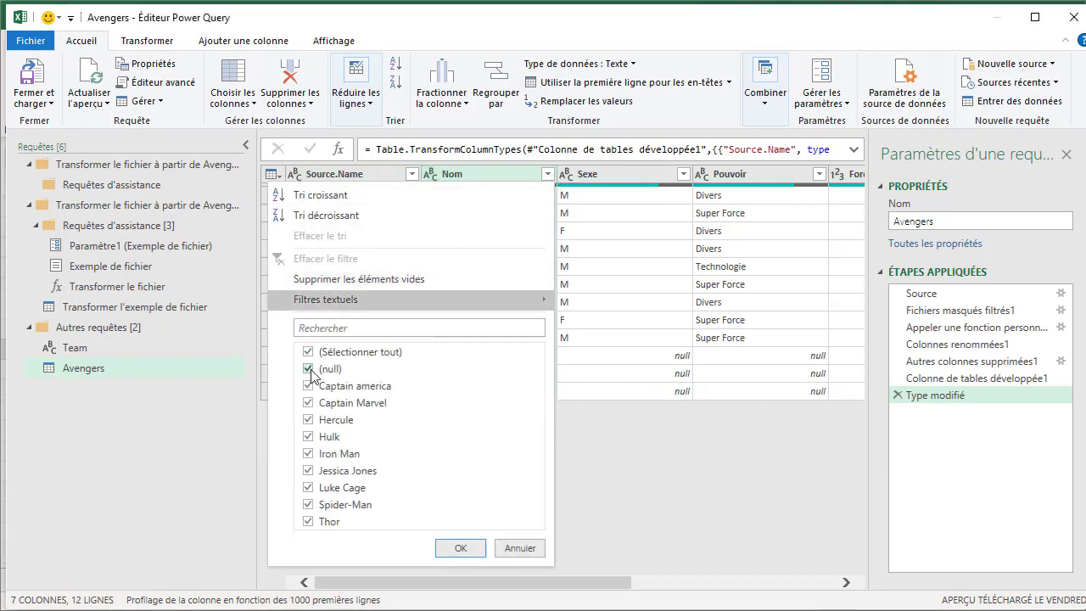
{"action": "left_click", "coordinate": [469, 549]}
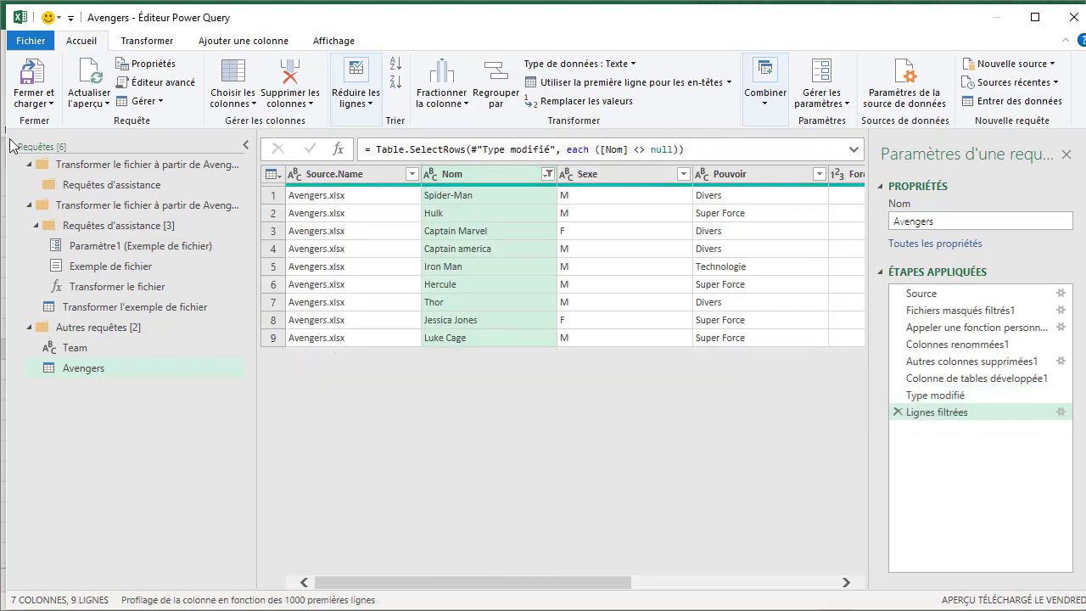
Close the editor and load the Avengers query as a table on the existing worksheet at cell C8
{"action": "left_click", "coordinate": [49, 102]}
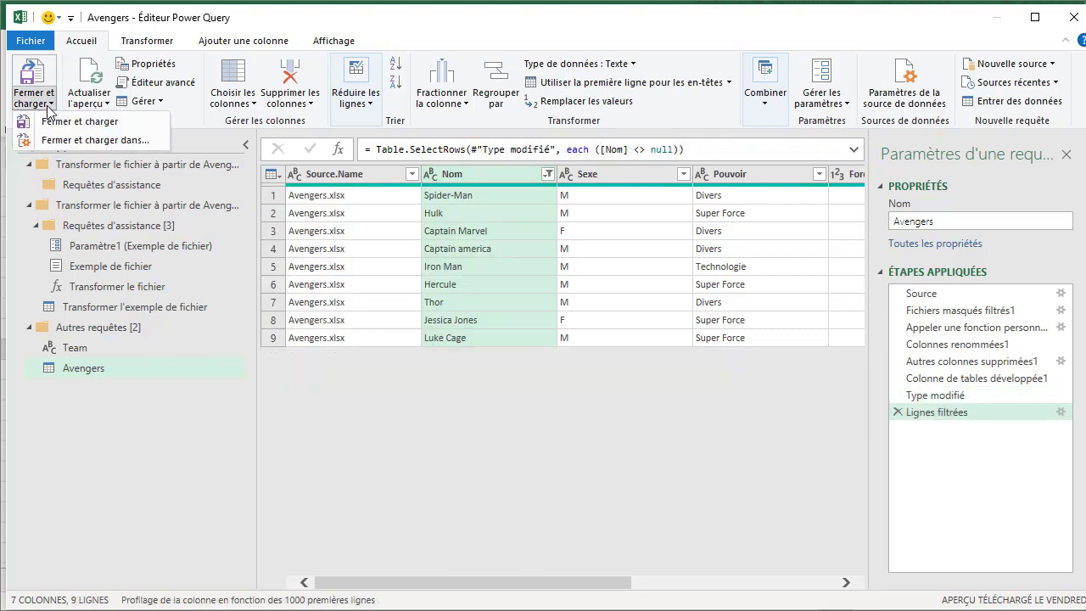
{"action": "left_click", "coordinate": [79, 140]}
{"action": "left_click_drag", "start_coordinate": [463, 252], "coordinate": [650, 270]}
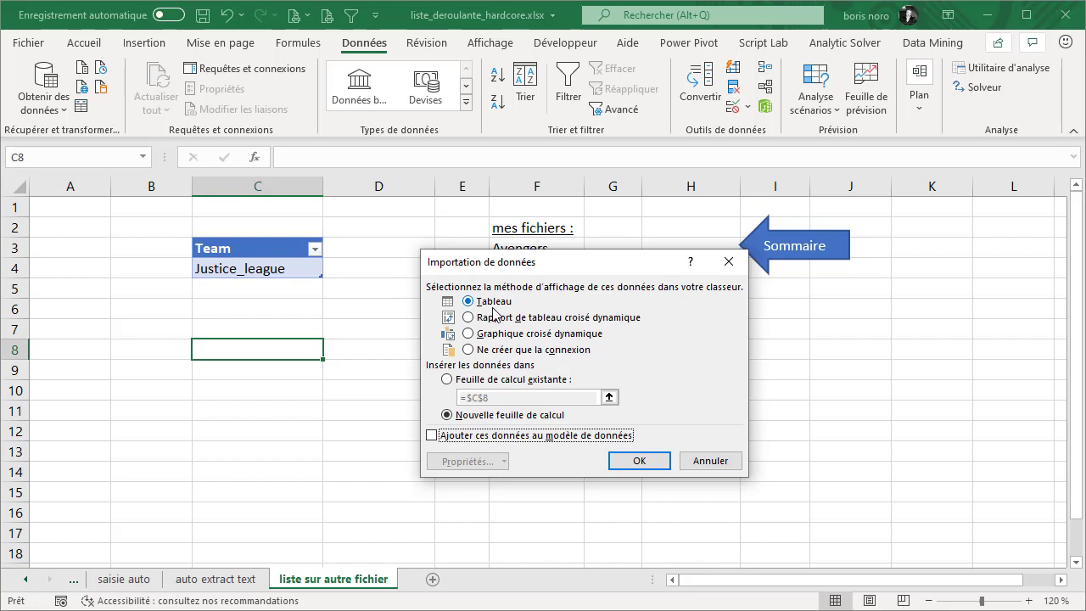
{"action": "left_click", "coordinate": [448, 380]}
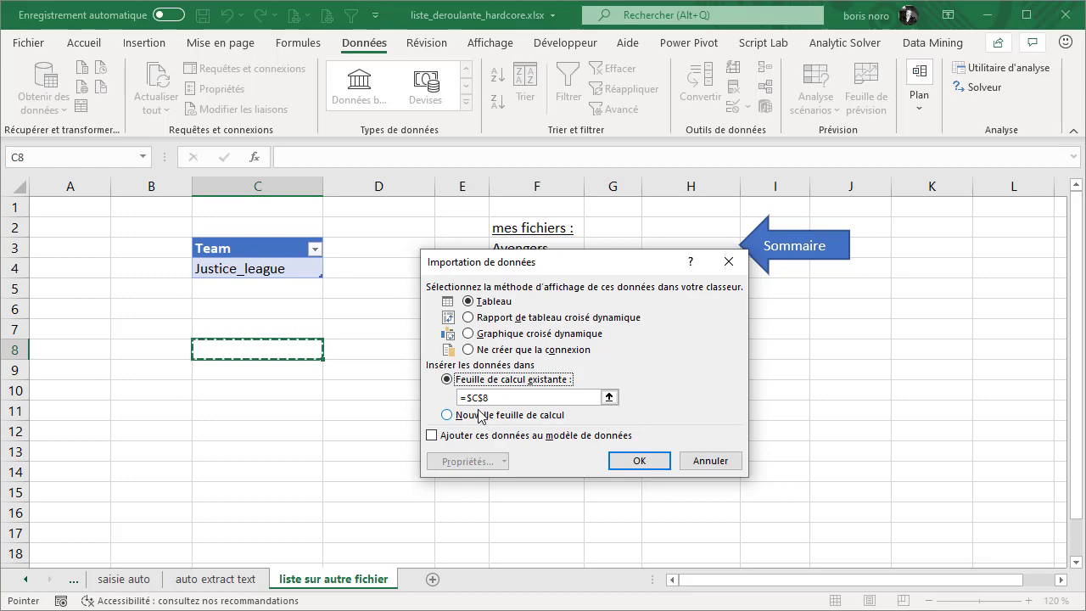
{"action": "left_click", "coordinate": [636, 459]}
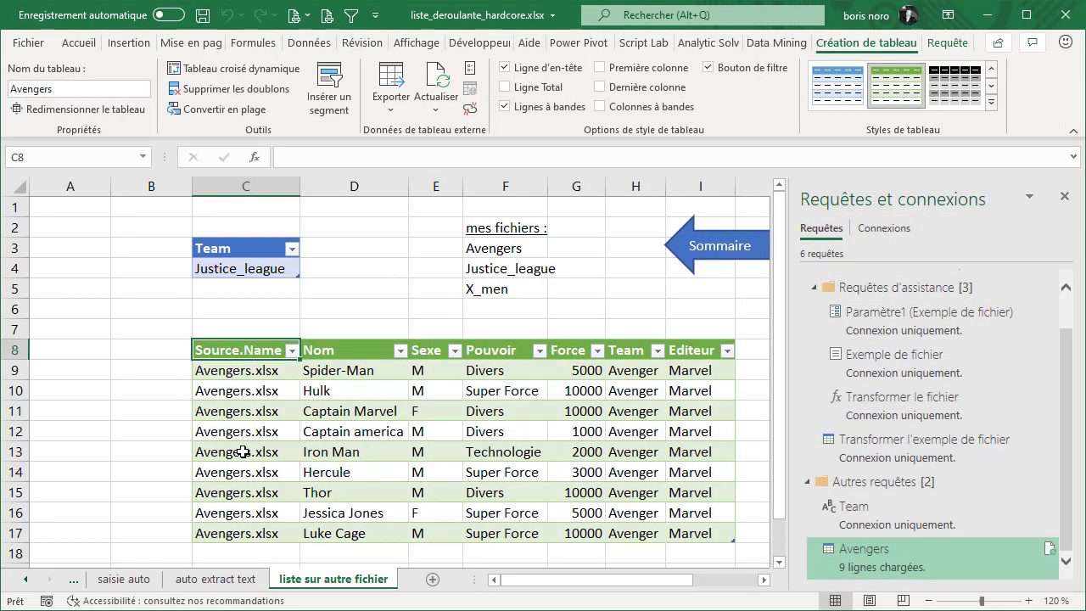
Review the Team choices in C4's drop-down list, keeping Justice_league, and compare them with the loaded hero table
{"action": "left_click", "coordinate": [285, 270]}
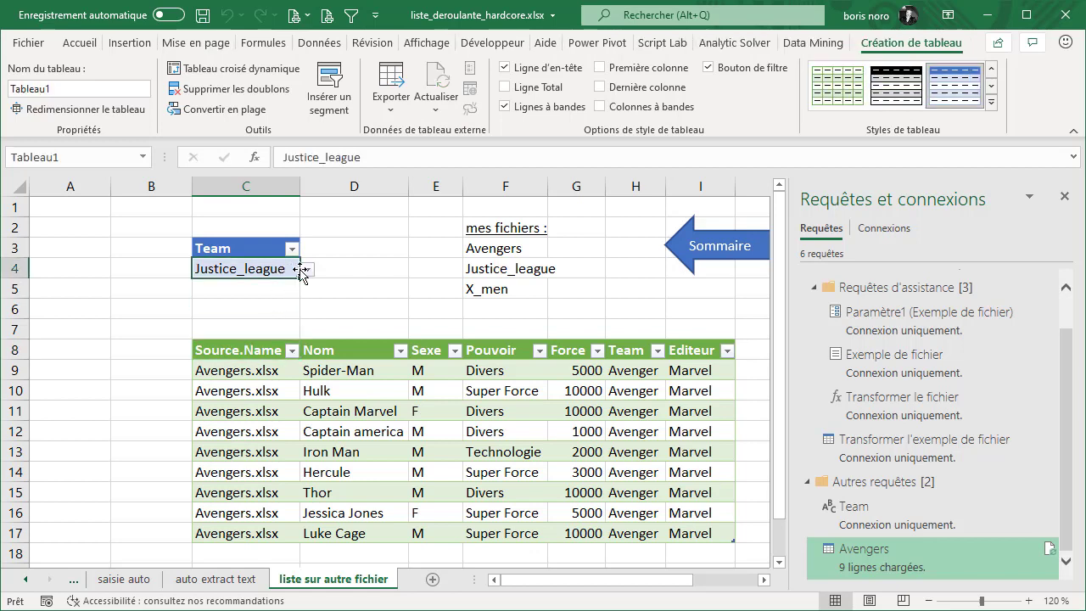
{"action": "left_click", "coordinate": [308, 269]}
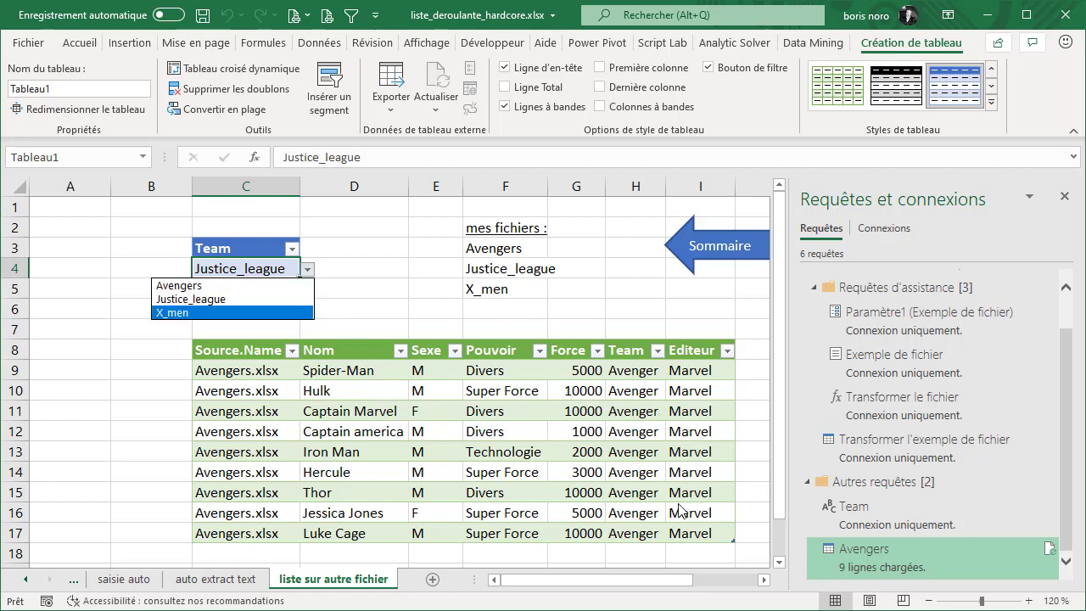
{"action": "left_click", "coordinate": [288, 299]}
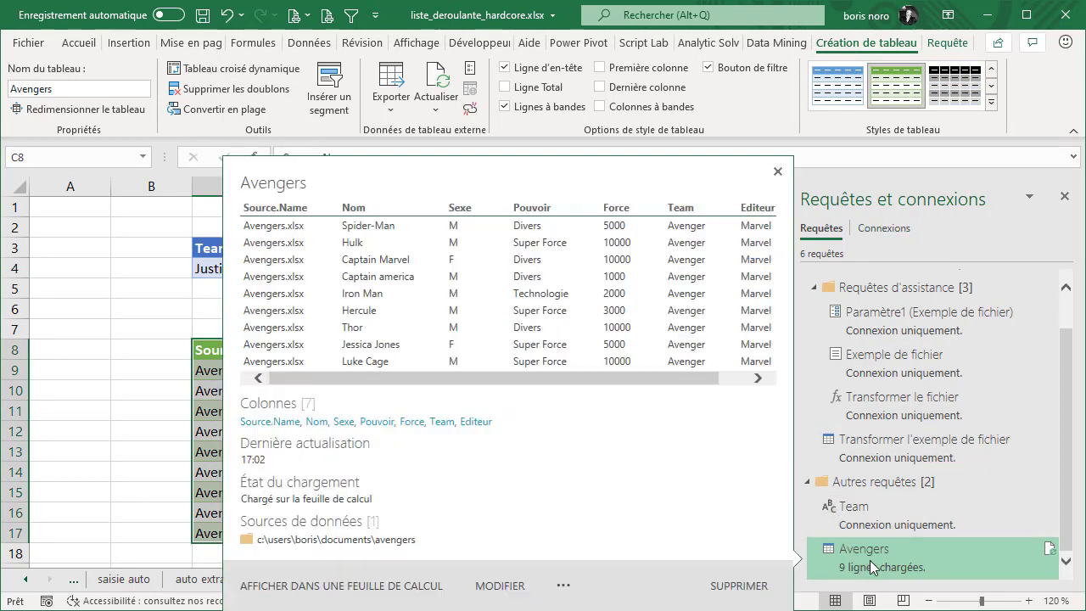
Open the Avengers query's code in the advanced editor and highlight the Avengers folder name in the Source path
{"action": "right_click", "coordinate": [870, 560]}
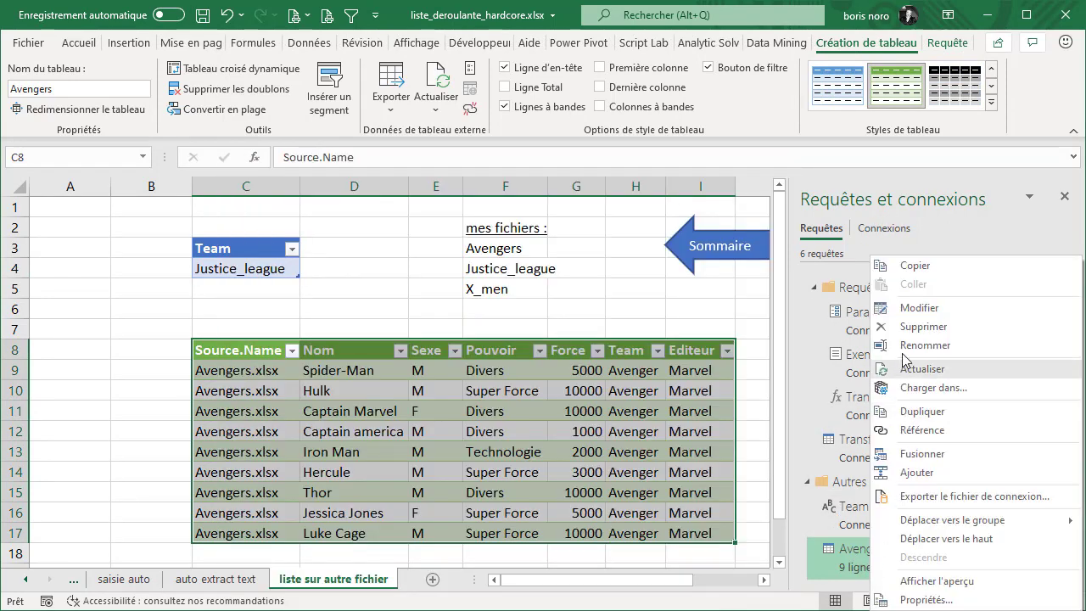
{"action": "left_click", "coordinate": [906, 310]}
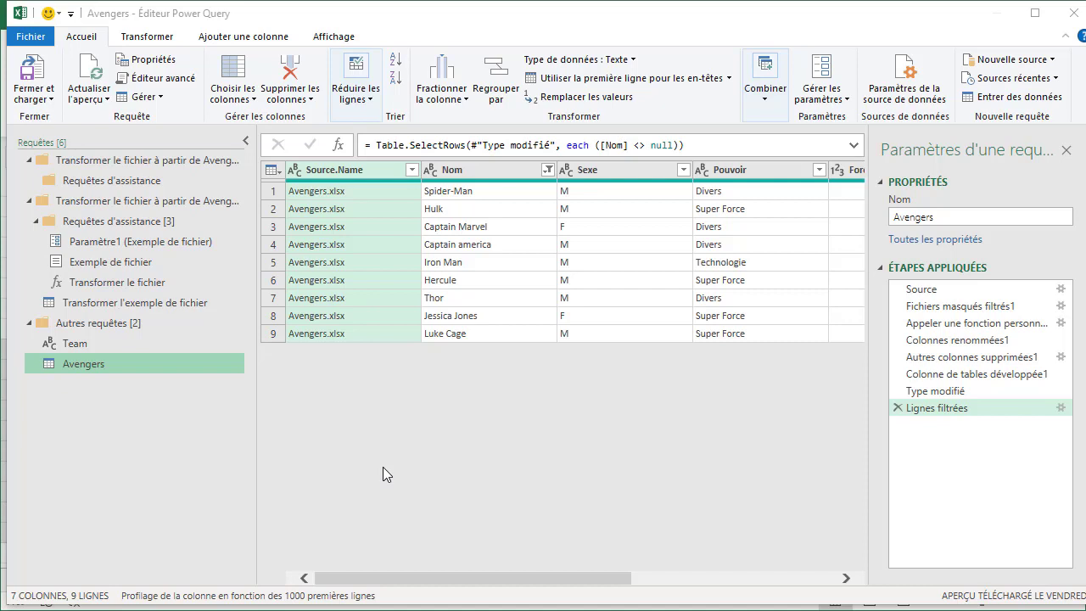
{"action": "left_click", "coordinate": [158, 83]}
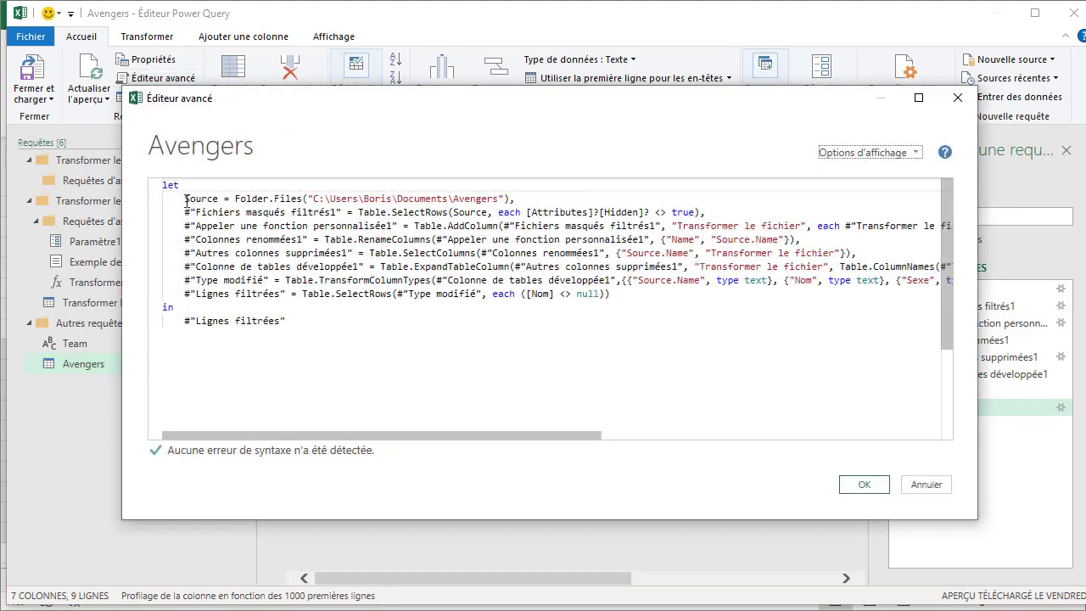
{"action": "left_click_drag", "start_coordinate": [186, 200], "coordinate": [507, 213]}
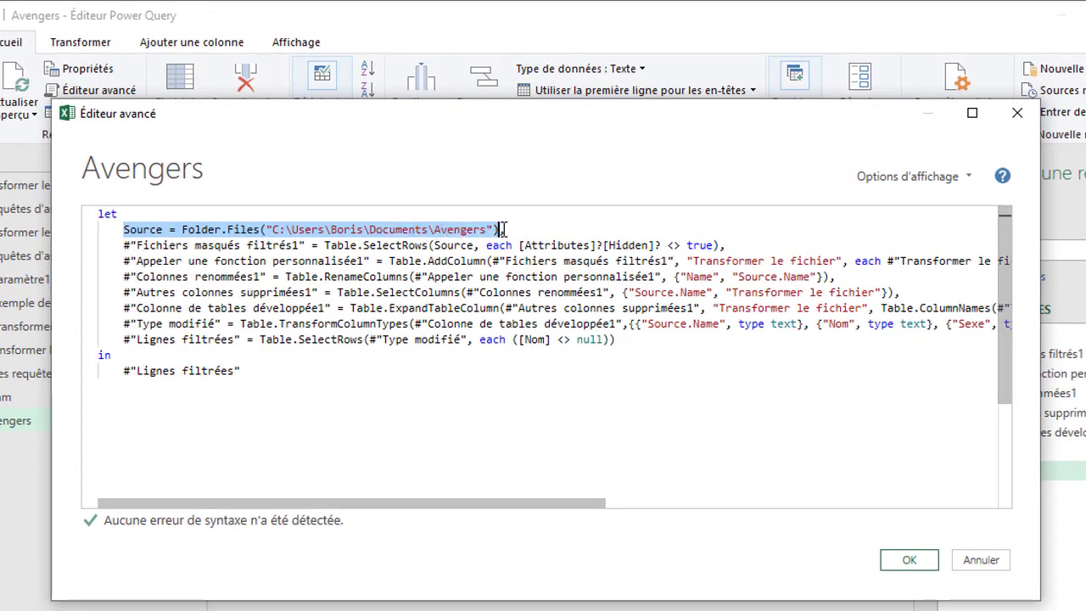
{"action": "left_click", "coordinate": [433, 229]}
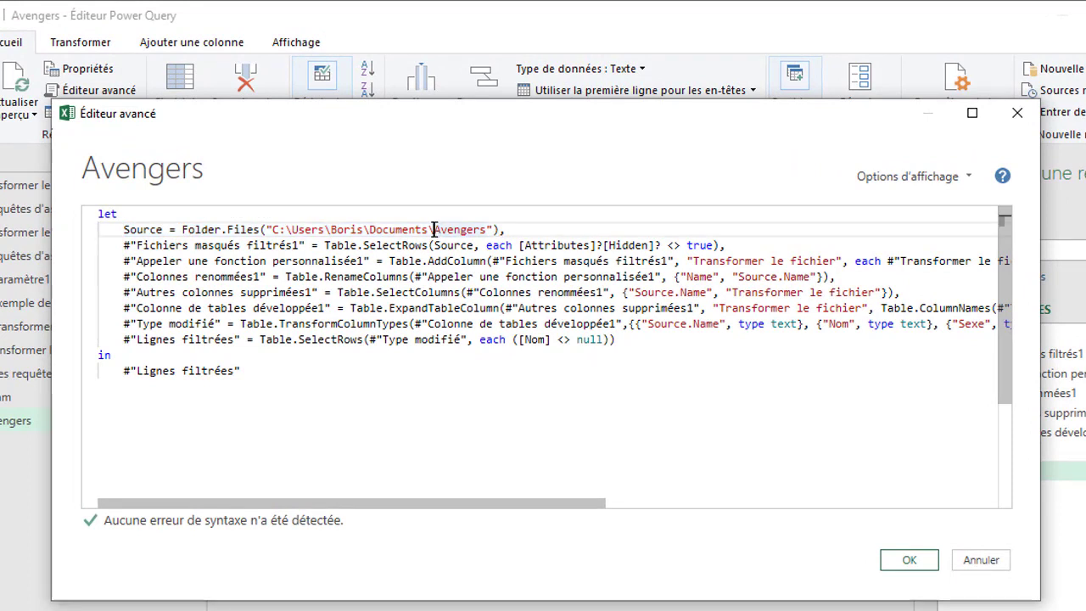
{"action": "left_click_drag", "start_coordinate": [434, 229], "coordinate": [486, 228]}
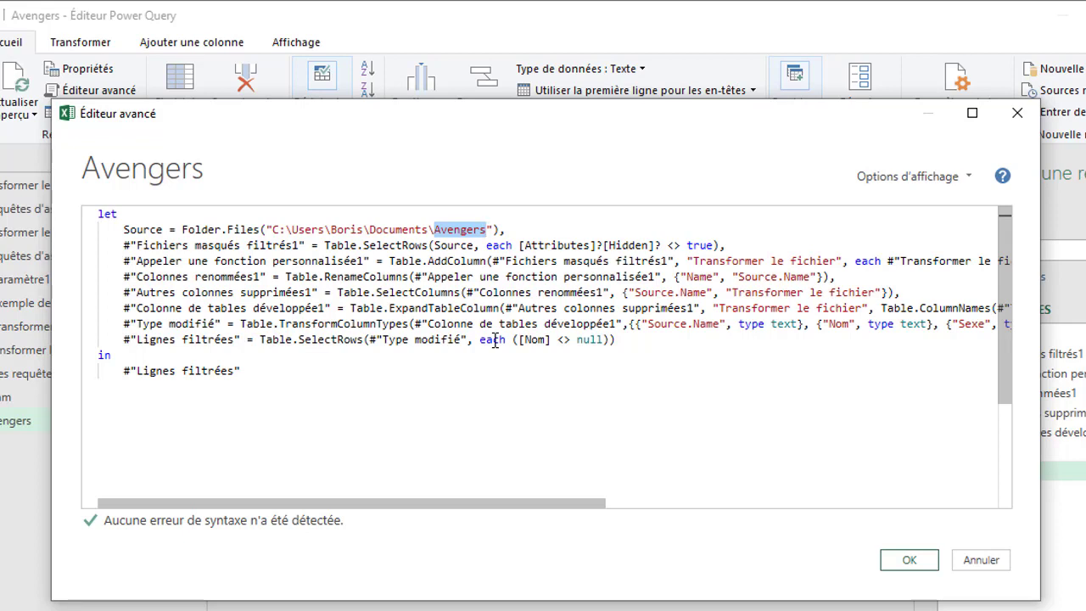
Replace the fixed Avengers folder name in the Source path with a concatenated "& Team" parameter and apply the code
{"action": "left_click", "coordinate": [488, 229]}
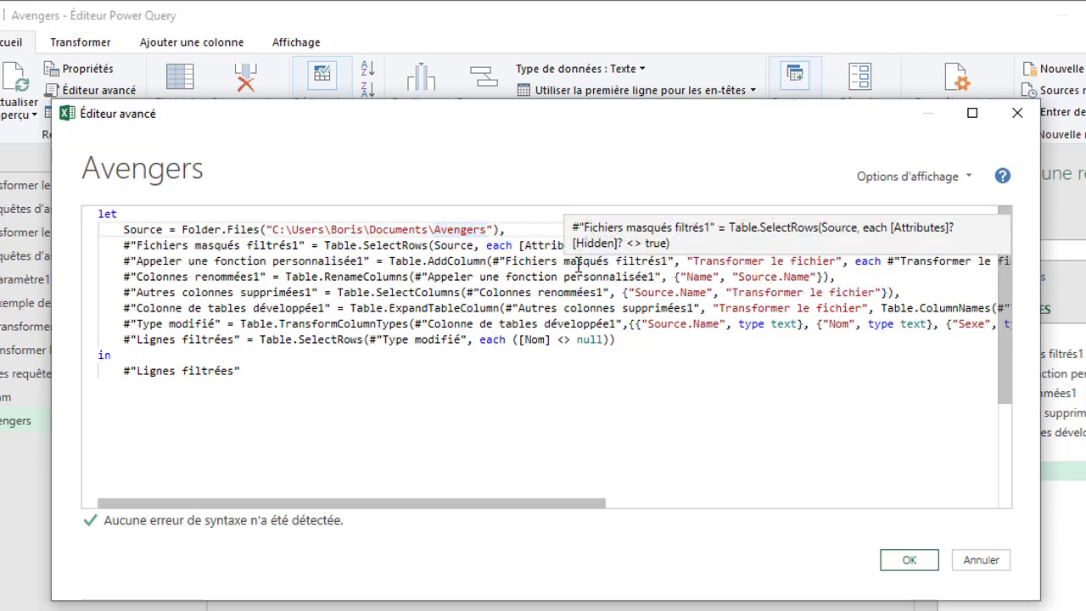
{"action": "key", "text": "BackSpace"}
{"action": "key", "text": "BackSpace"}
{"action": "key", "text": "BackSpace"}
{"action": "key", "text": "BackSpace"}
{"action": "key", "text": "BackSpace"}
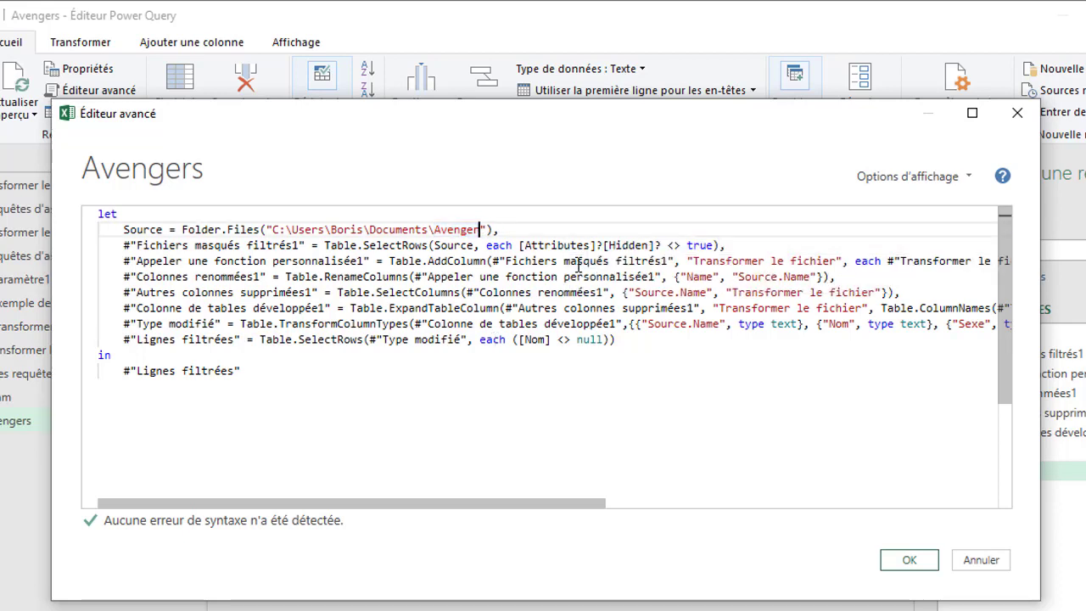
{"action": "key", "text": "BackSpace"}
{"action": "key", "text": "BackSpace"}
{"action": "key", "text": "BackSpace"}
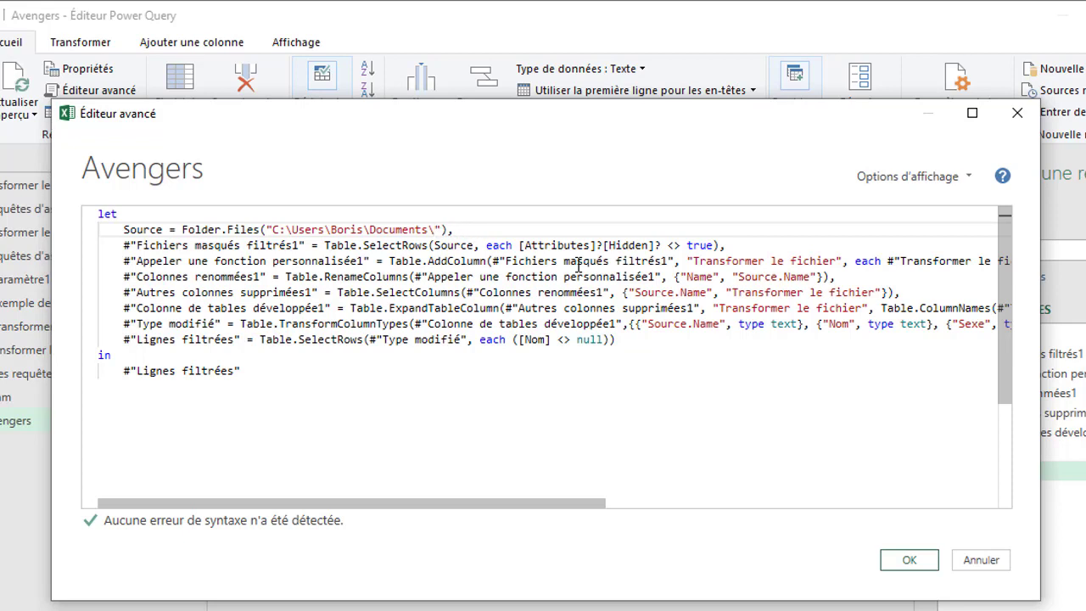
{"action": "key", "text": "Right"}
{"action": "type", "text": "&"}
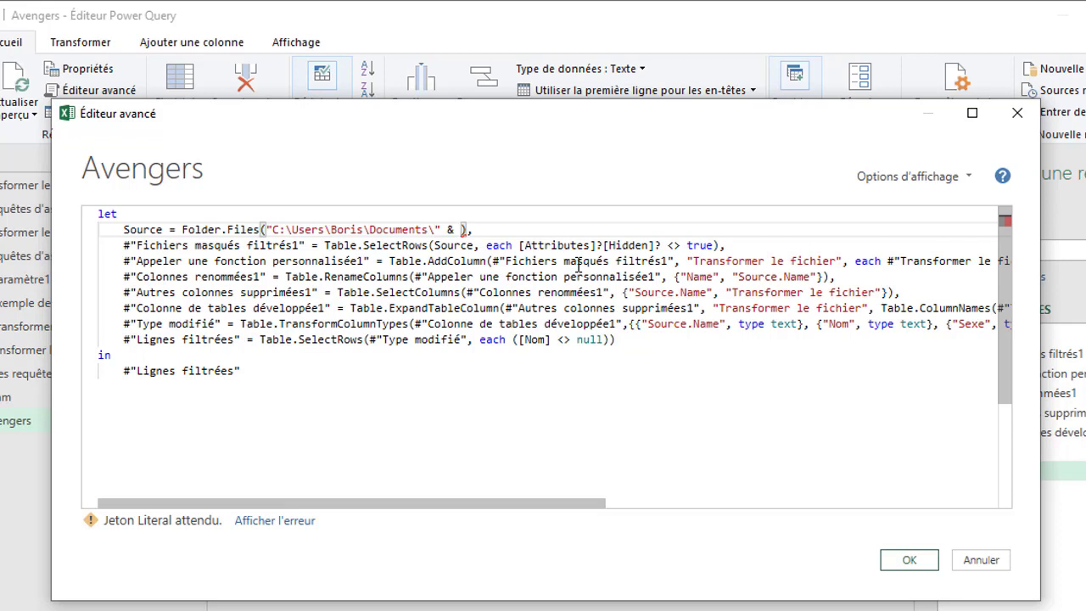
{"action": "type", "text": " T"}
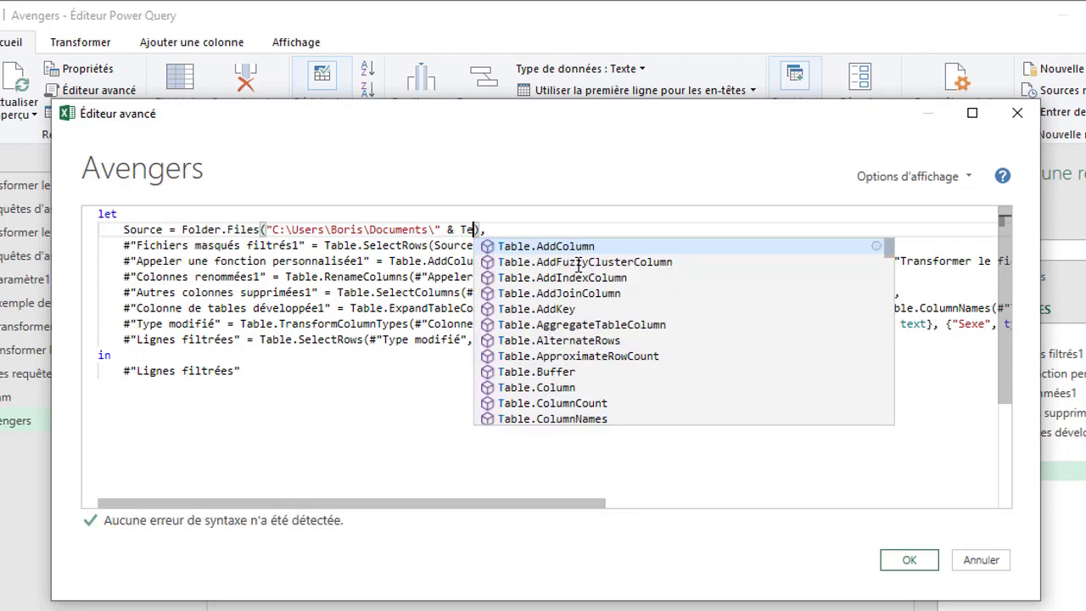
{"action": "type", "text": "e"}
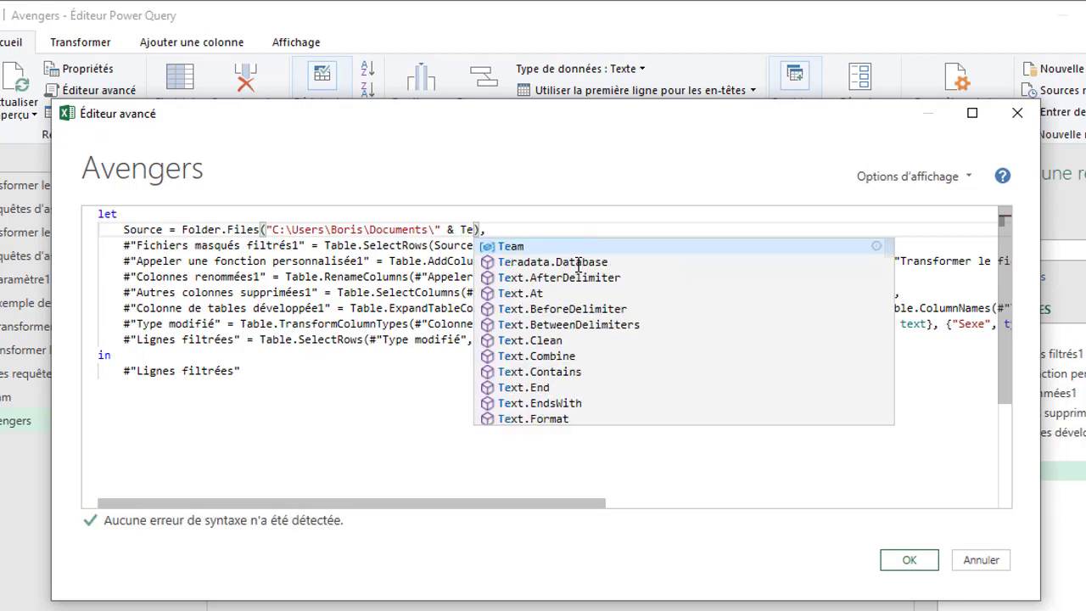
{"action": "left_click", "coordinate": [509, 247]}
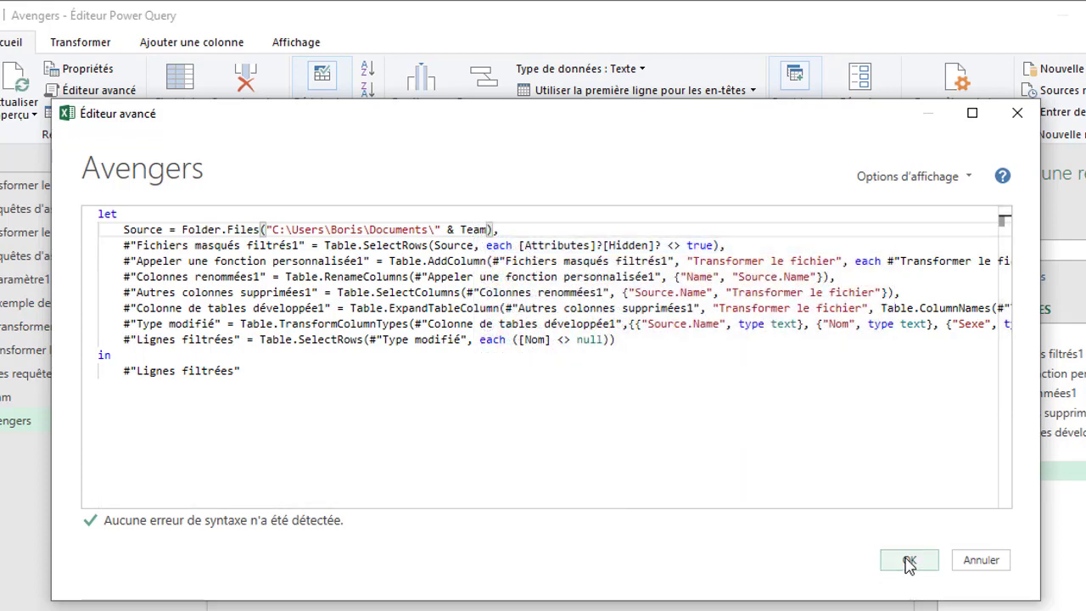
{"action": "left_click", "coordinate": [909, 561]}
Set the active workbook's privacy option to ignore confidentiality levels and potentially improve performance
{"action": "left_click_drag", "start_coordinate": [254, 201], "coordinate": [315, 201]}
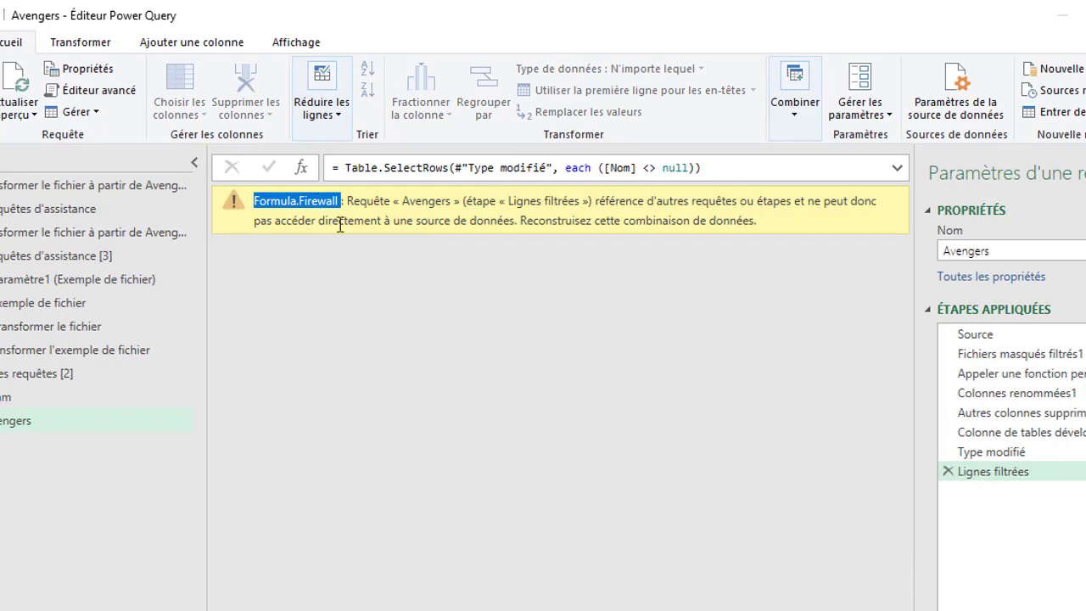
{"action": "left_click", "coordinate": [477, 324]}
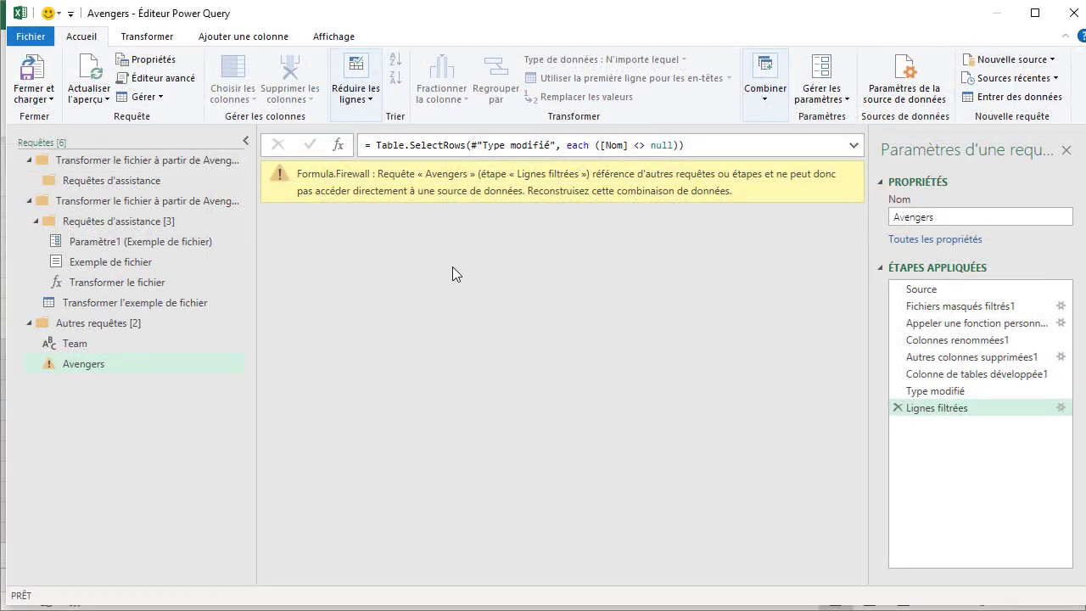
{"action": "left_click", "coordinate": [39, 43]}
{"action": "mouse_move", "coordinate": [124, 178]}
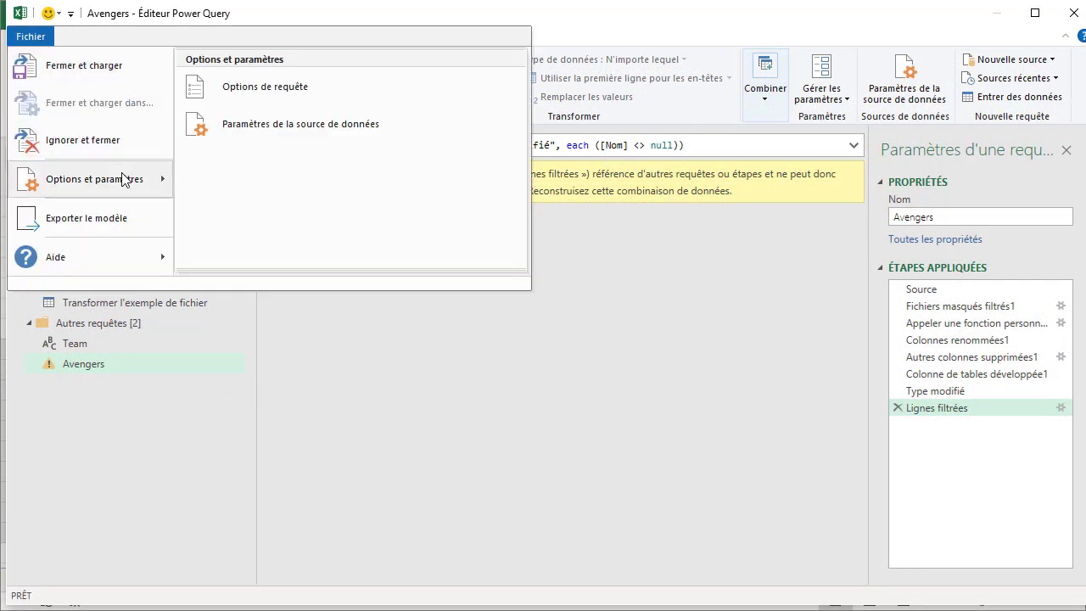
{"action": "left_click", "coordinate": [263, 88]}
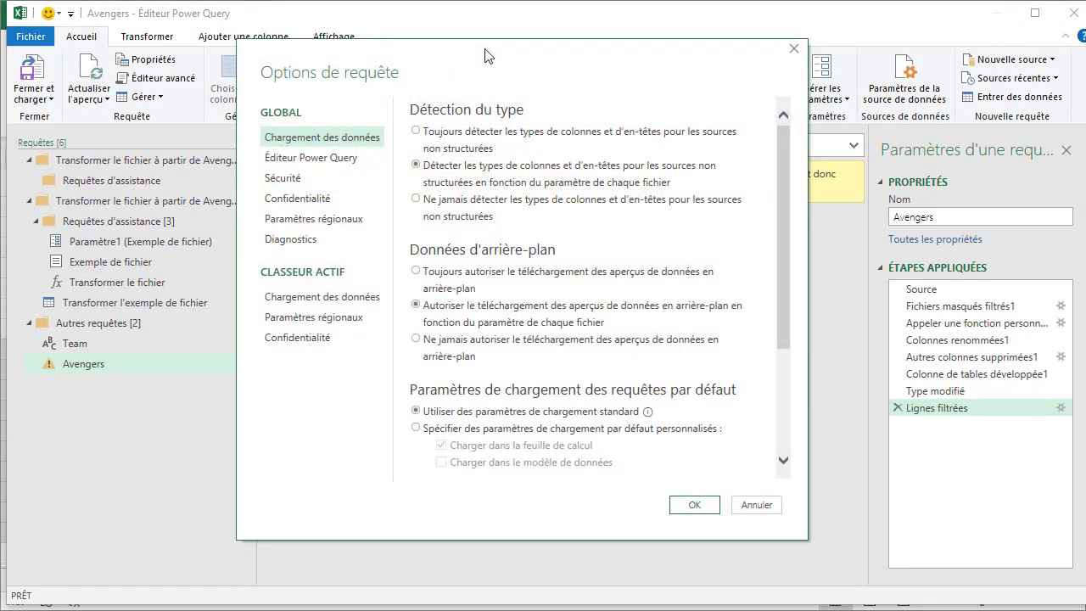
{"action": "left_click", "coordinate": [302, 344]}
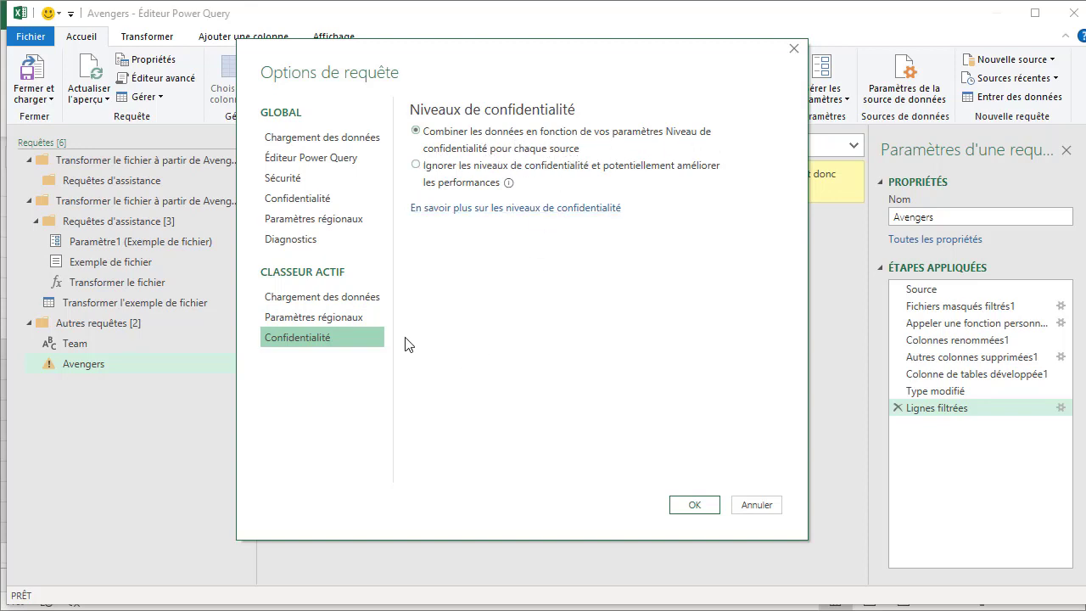
{"action": "left_click", "coordinate": [414, 167]}
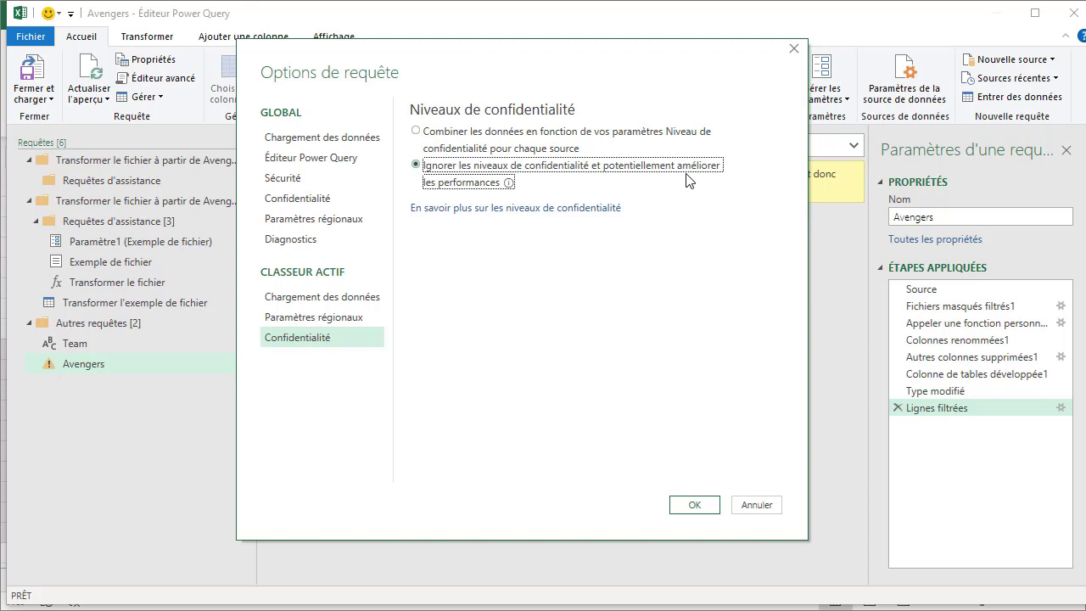
{"action": "left_click", "coordinate": [685, 507]}
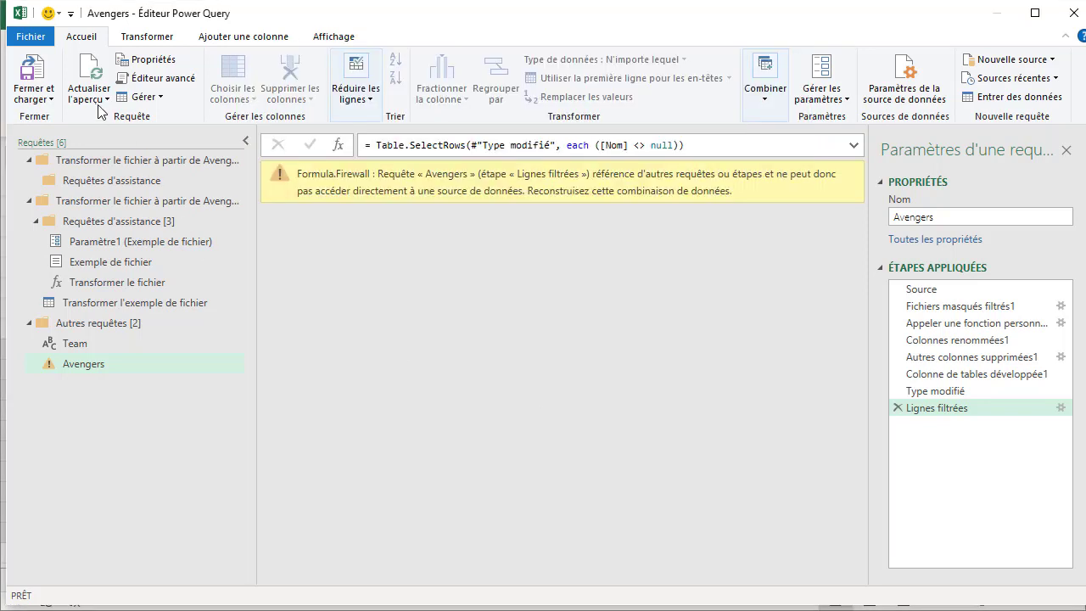
Refresh the Avengers query preview, and close the editor to load the query into the sheet
{"action": "left_click", "coordinate": [104, 99]}
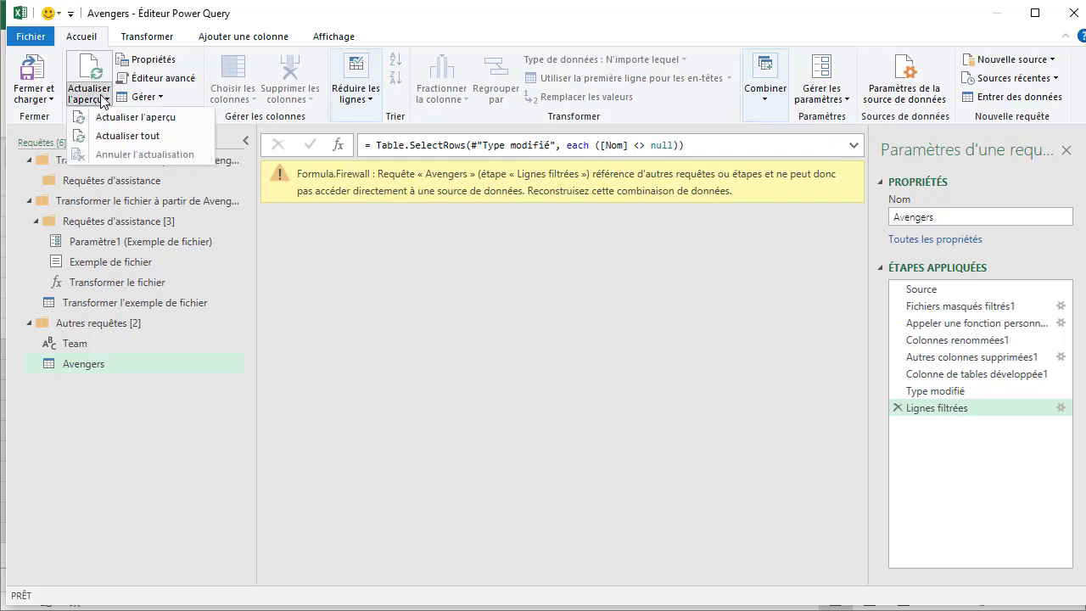
{"action": "left_click", "coordinate": [100, 112]}
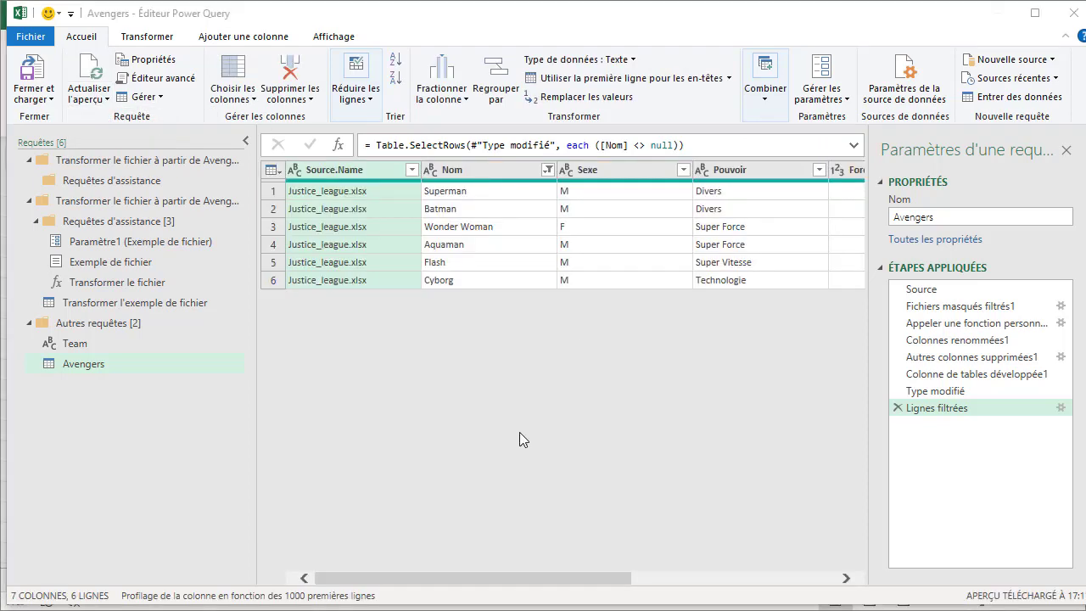
{"action": "left_click", "coordinate": [50, 100]}
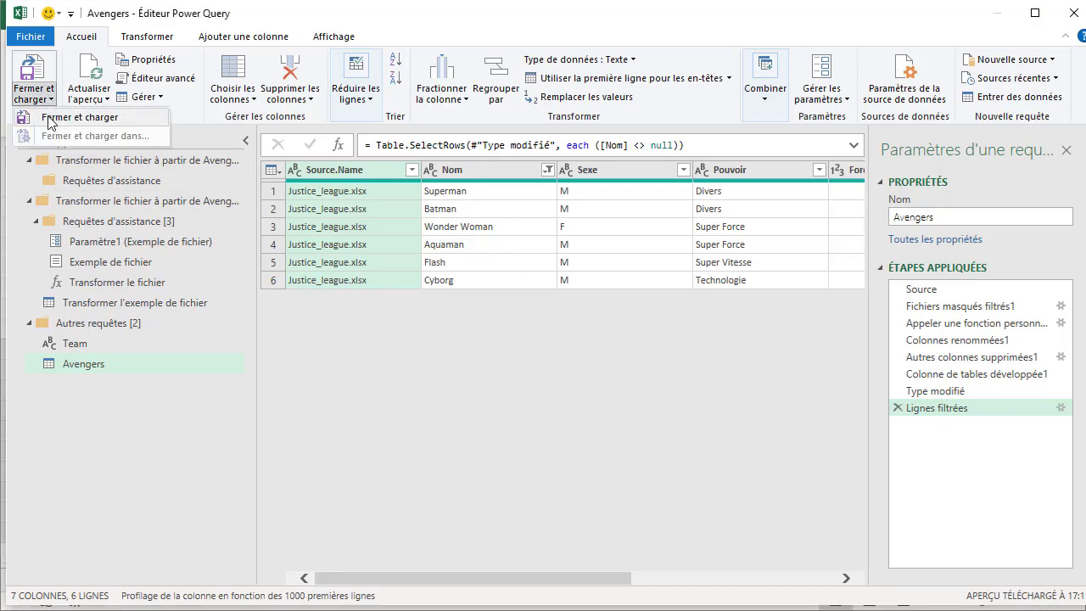
{"action": "left_click", "coordinate": [49, 118]}
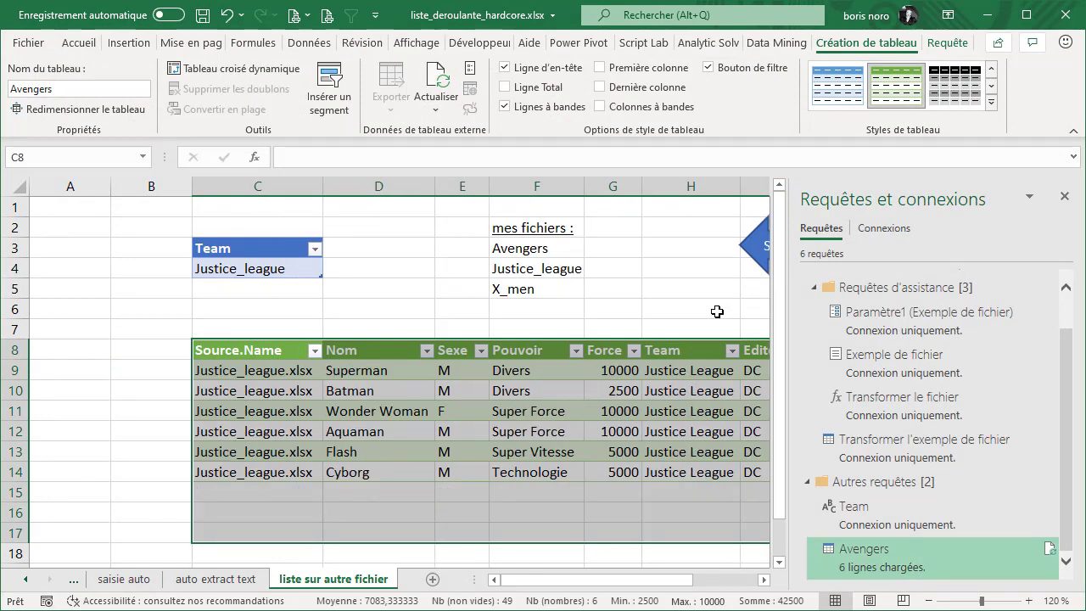
Close the queries and connections pane and compare the team in C4 with the reloaded hero table
{"action": "left_click", "coordinate": [717, 312]}
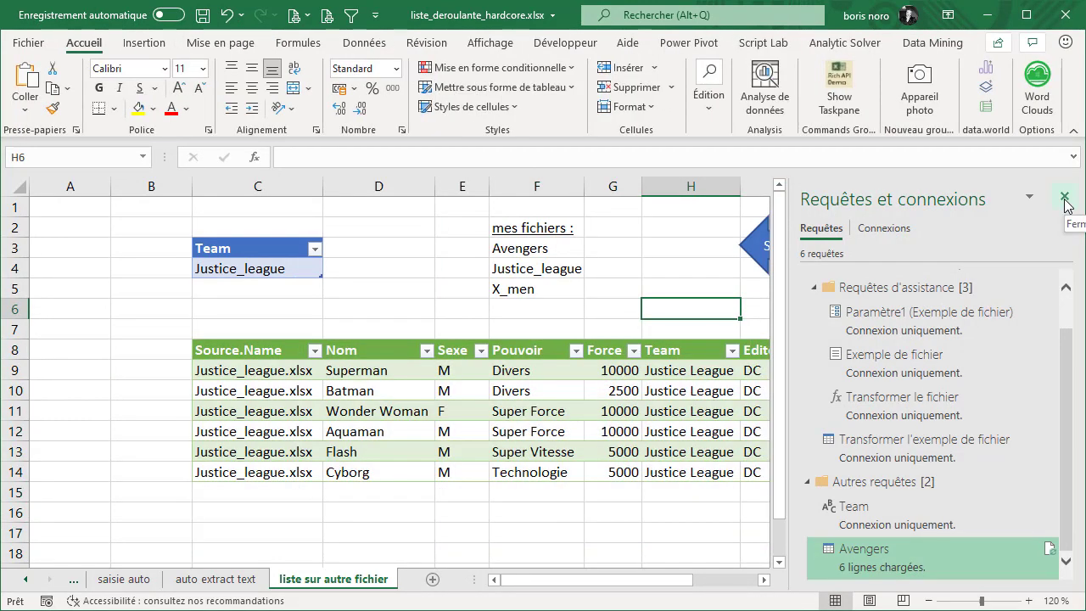
{"action": "left_click", "coordinate": [1065, 198]}
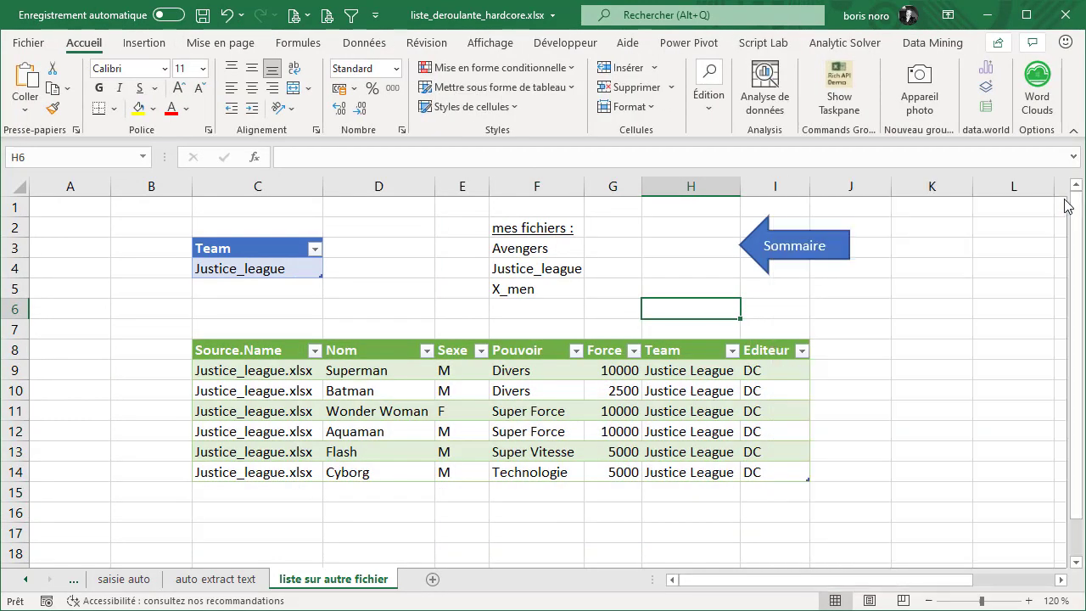
{"action": "left_click", "coordinate": [271, 271]}
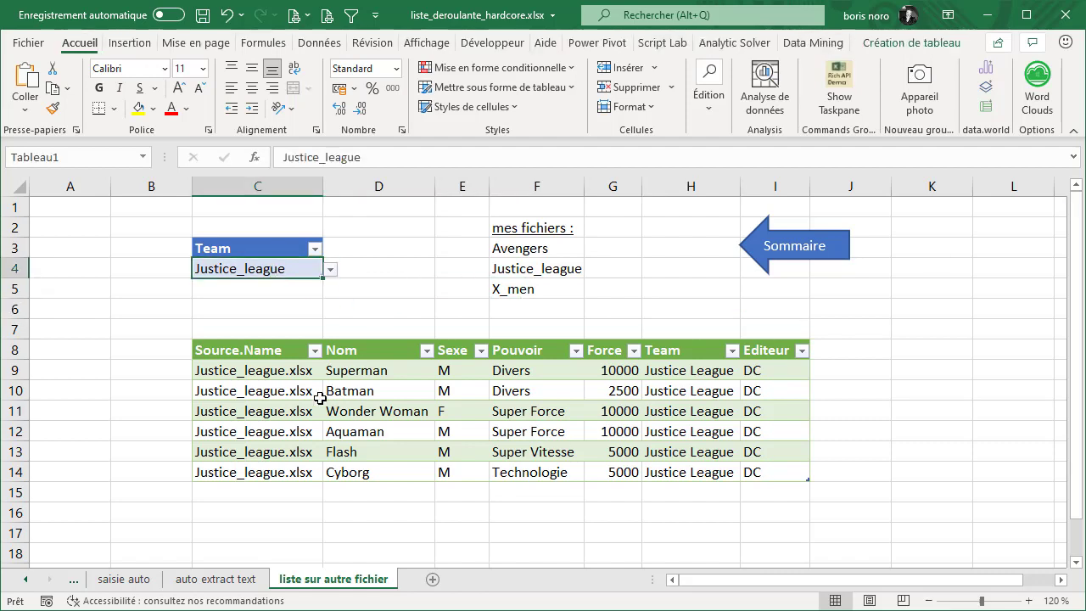
{"action": "left_click_drag", "start_coordinate": [274, 377], "coordinate": [789, 472]}
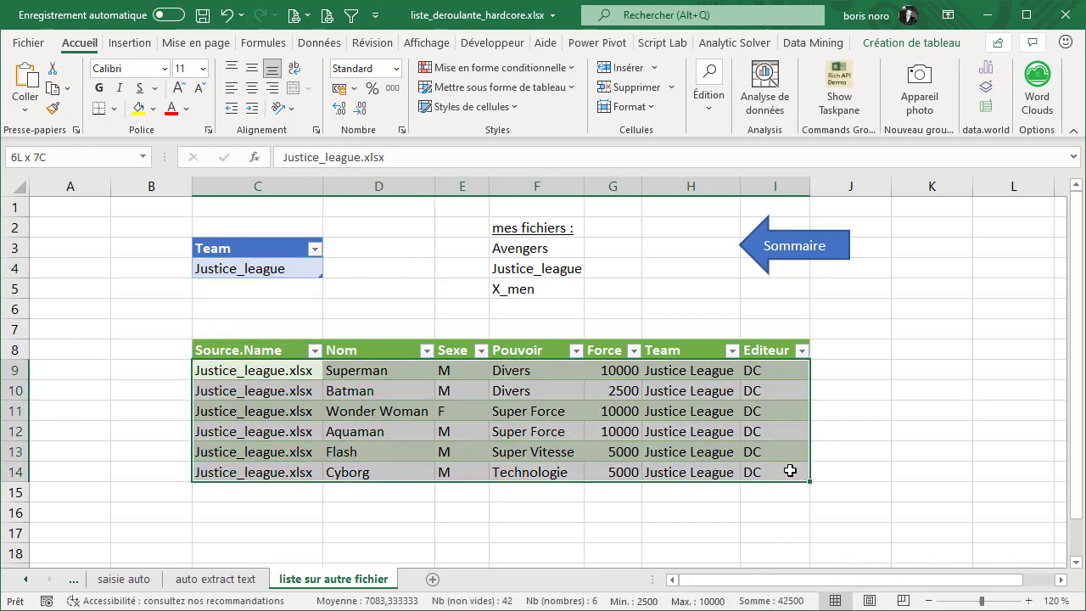
{"action": "left_click", "coordinate": [933, 331]}
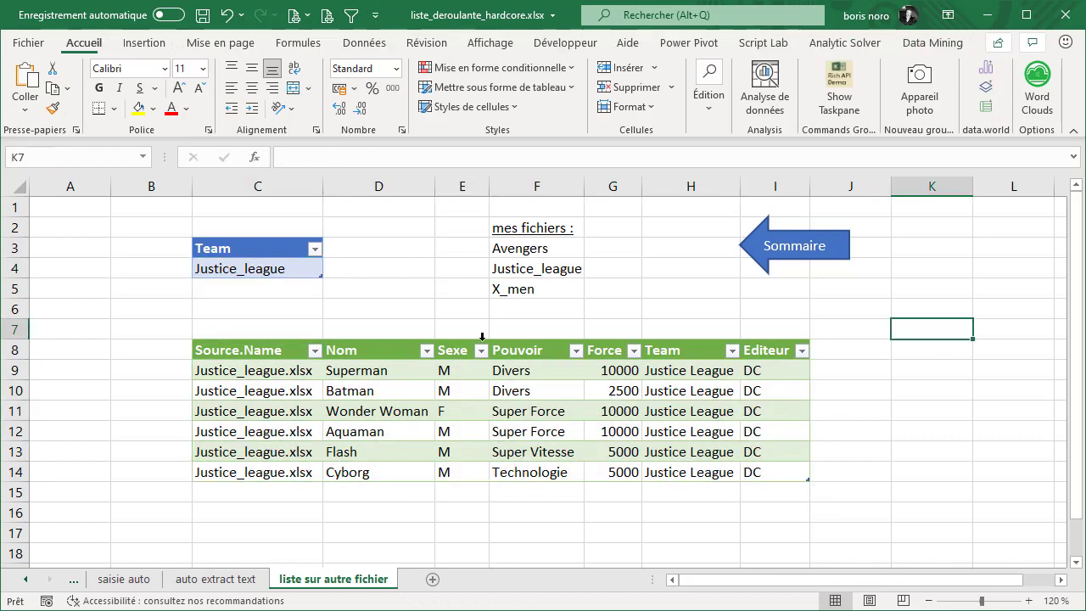
Choose X_men from C4's Team drop-down and refresh all data to update the hero table
{"action": "left_click", "coordinate": [296, 272]}
{"action": "left_click", "coordinate": [331, 270]}
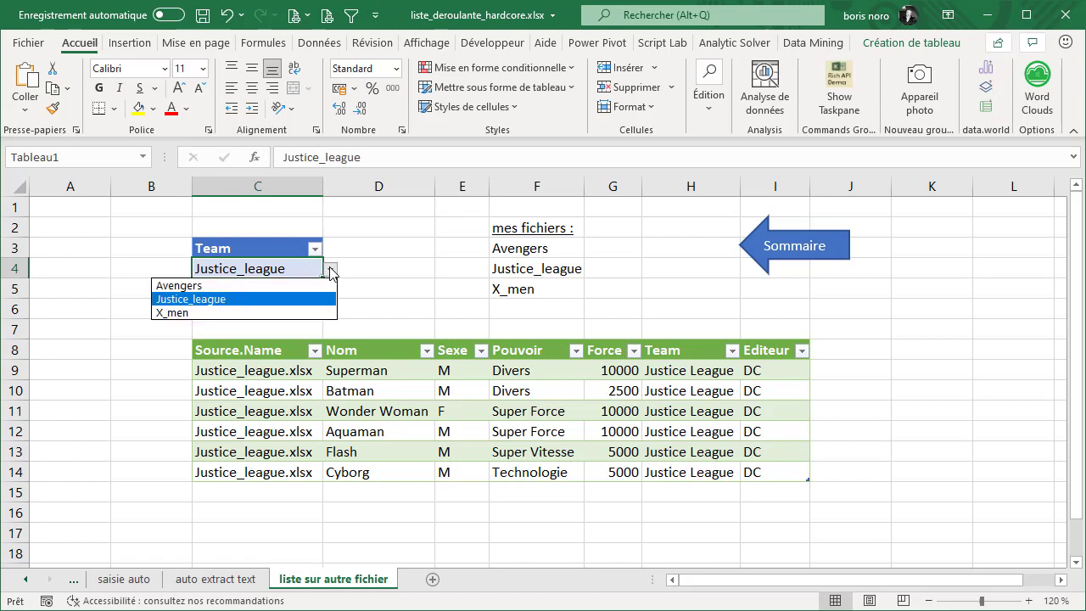
{"action": "left_click", "coordinate": [287, 314]}
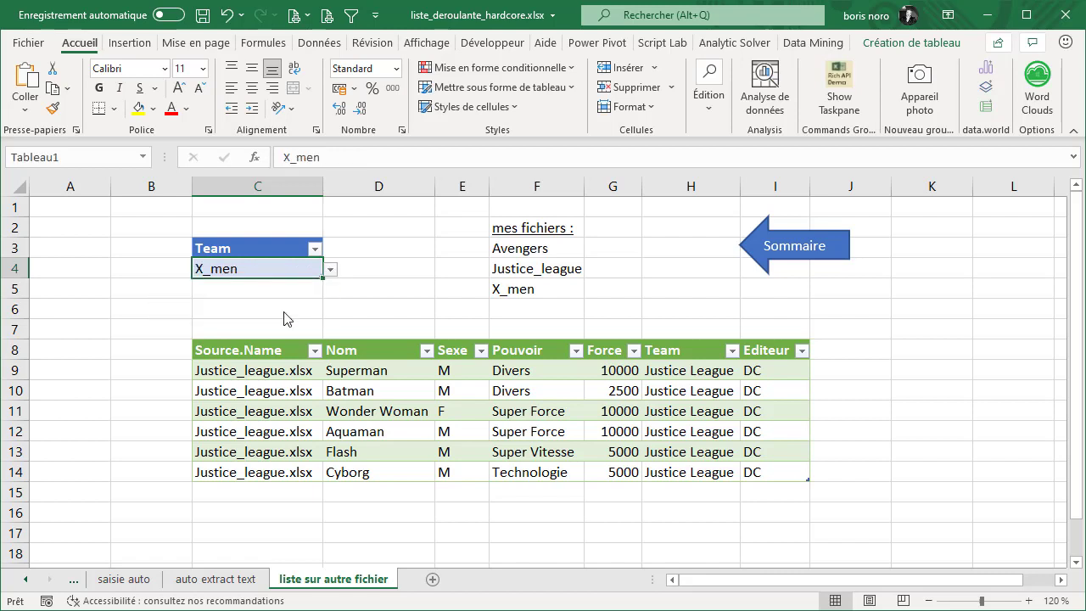
{"action": "left_click", "coordinate": [440, 290]}
{"action": "left_click", "coordinate": [365, 44]}
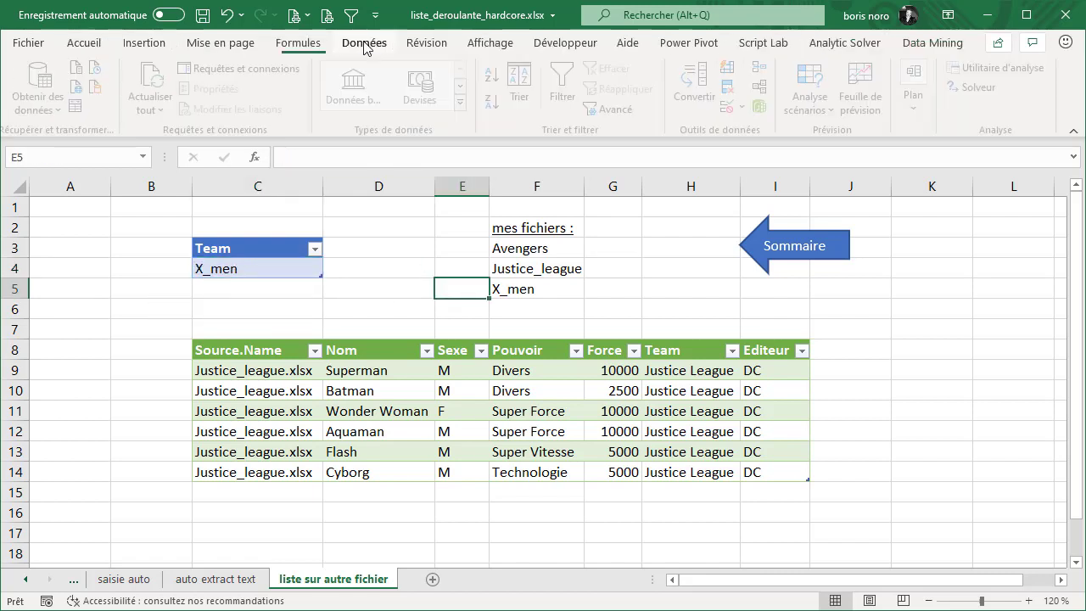
{"action": "left_click", "coordinate": [166, 113]}
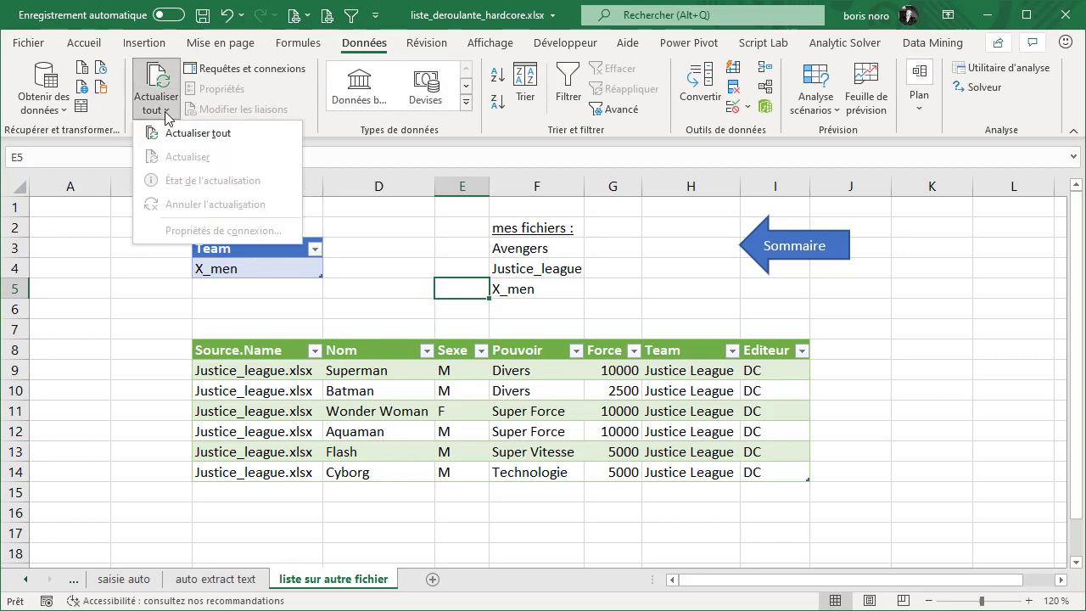
{"action": "left_click", "coordinate": [180, 136]}
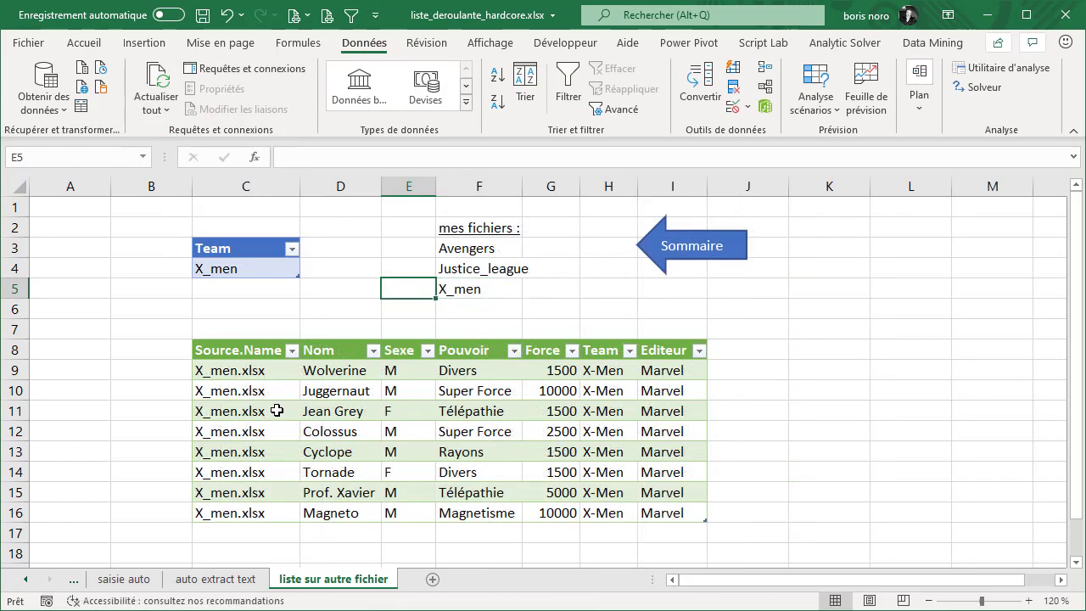
{"action": "left_click_drag", "start_coordinate": [229, 371], "coordinate": [248, 509]}
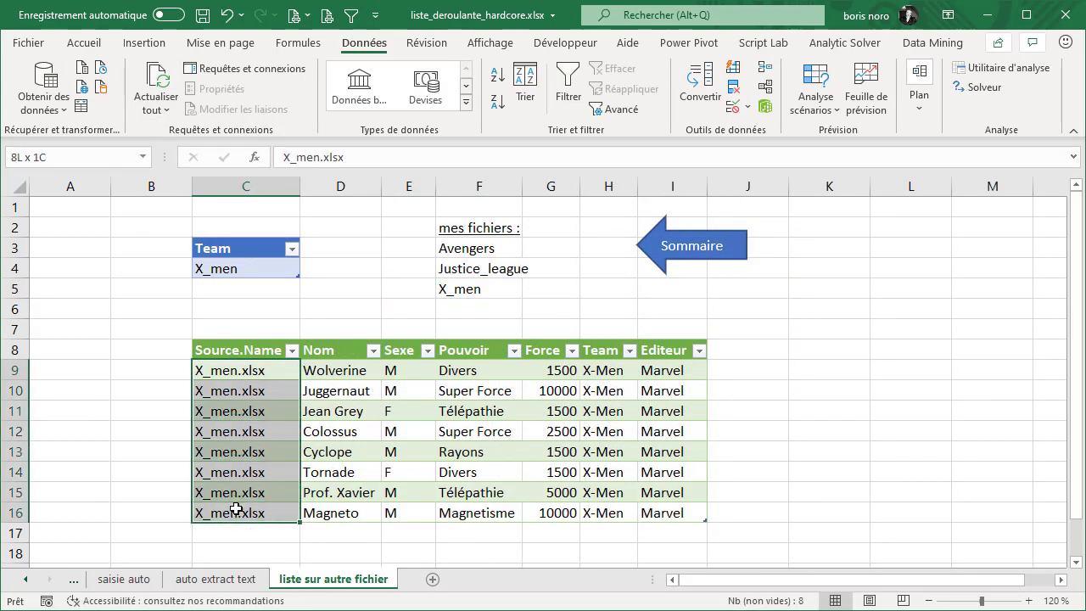
Switch the Team drop-down in C4 to Avengers and refresh all data to reload the hero table
{"action": "left_click", "coordinate": [297, 283]}
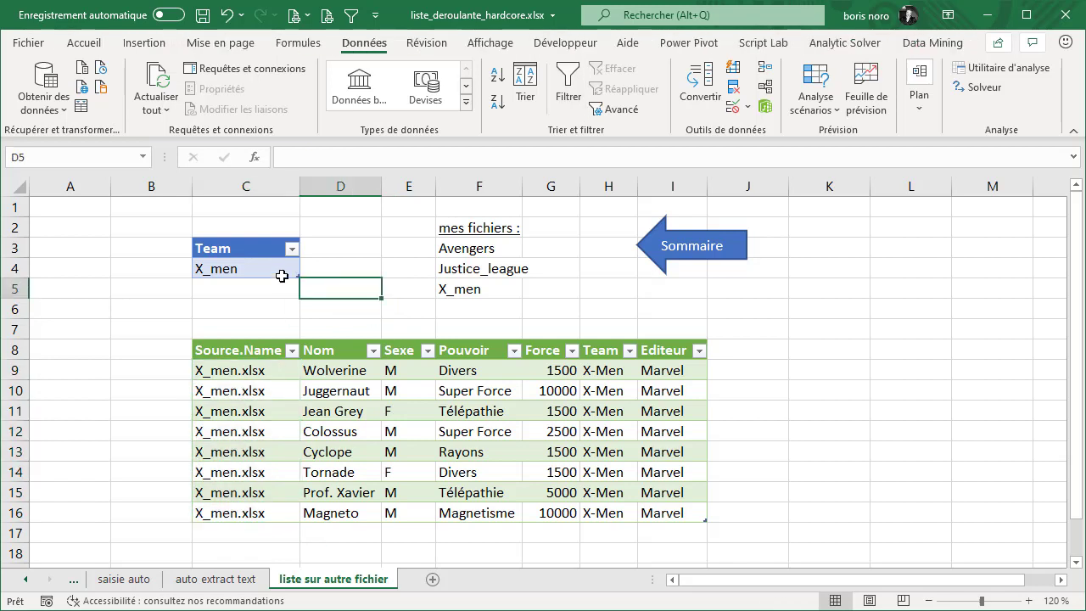
{"action": "left_click", "coordinate": [285, 269]}
{"action": "left_click", "coordinate": [307, 270]}
{"action": "left_click", "coordinate": [293, 286]}
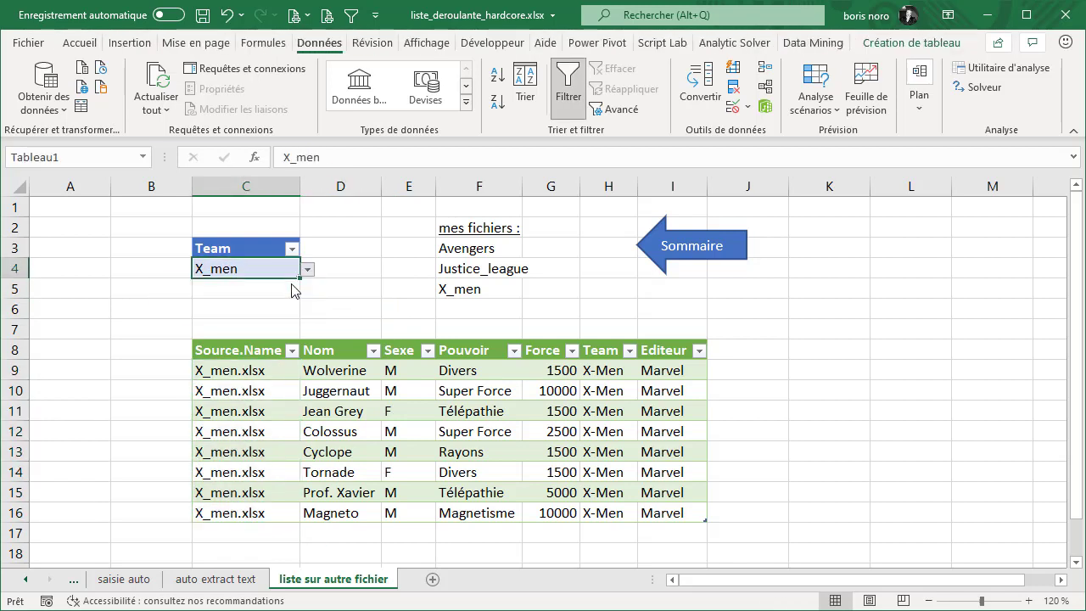
{"action": "left_click", "coordinate": [156, 109]}
{"action": "left_click", "coordinate": [165, 133]}
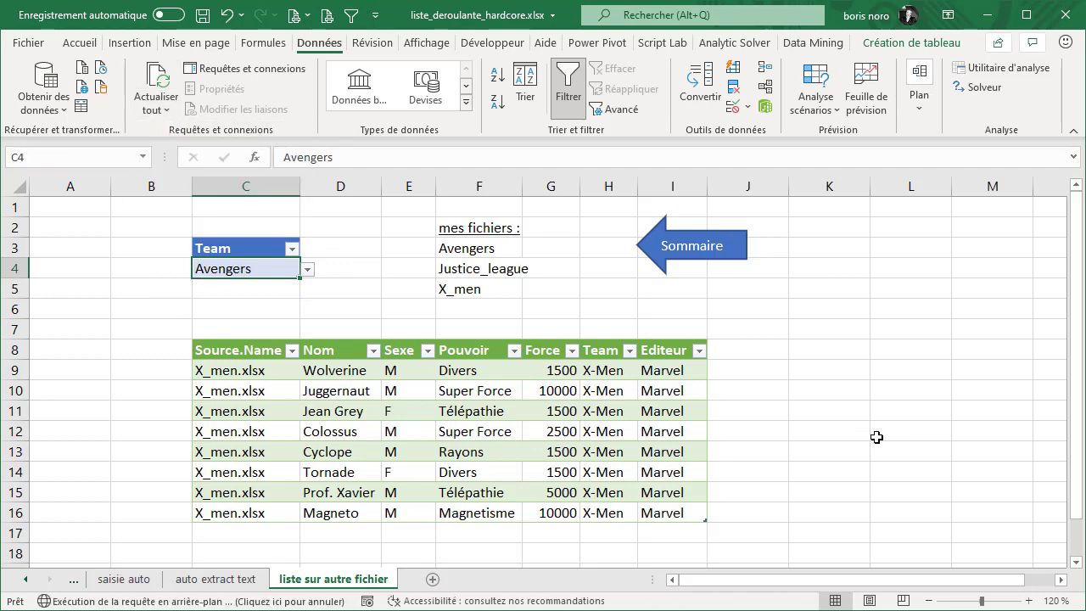
{"action": "left_click", "coordinate": [329, 373]}
{"action": "left_click_drag", "start_coordinate": [530, 431], "coordinate": [819, 478]}
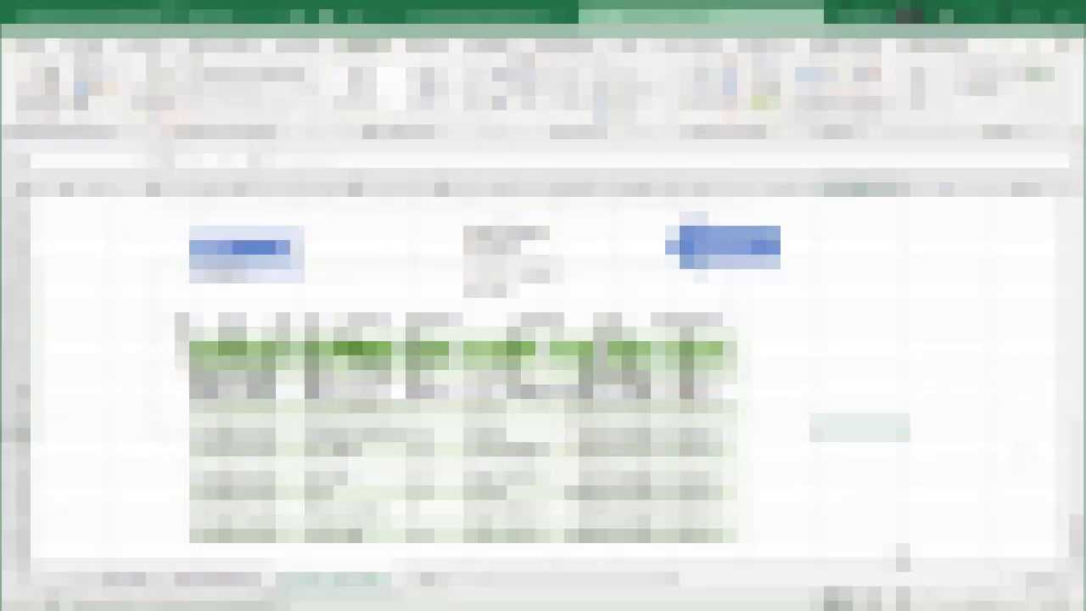